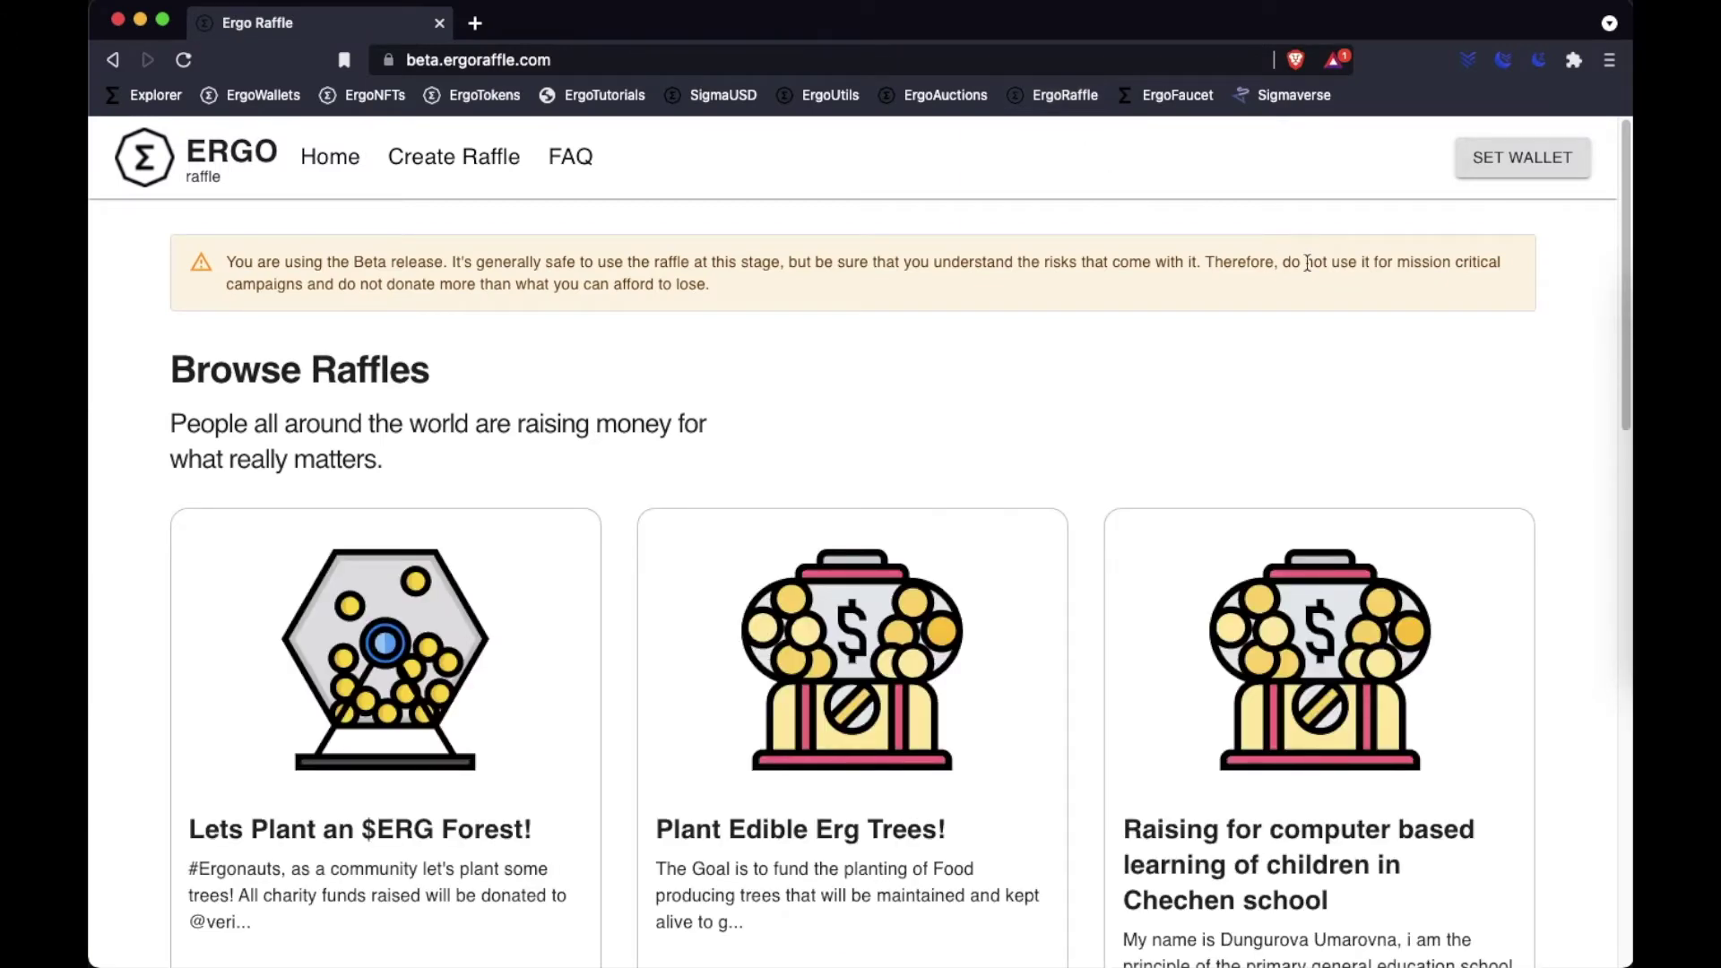
- Set the wallet address that receives the funds by pasting the copied address
left_click(1560, 170)
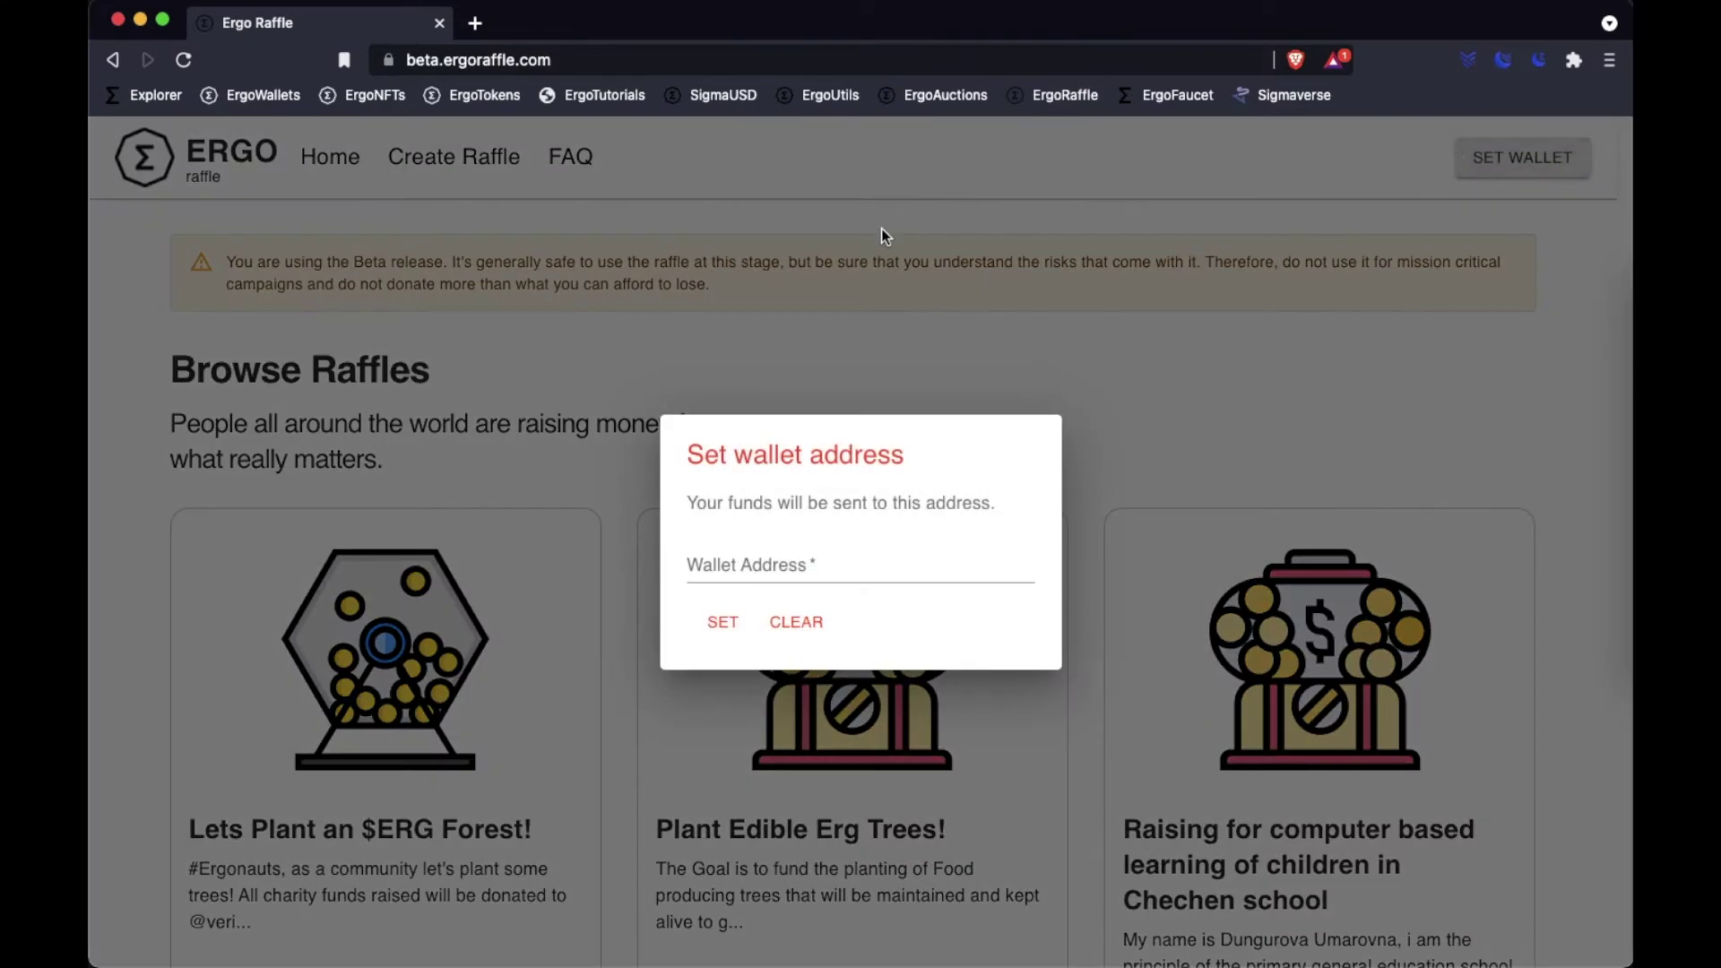
left_click(757, 557)
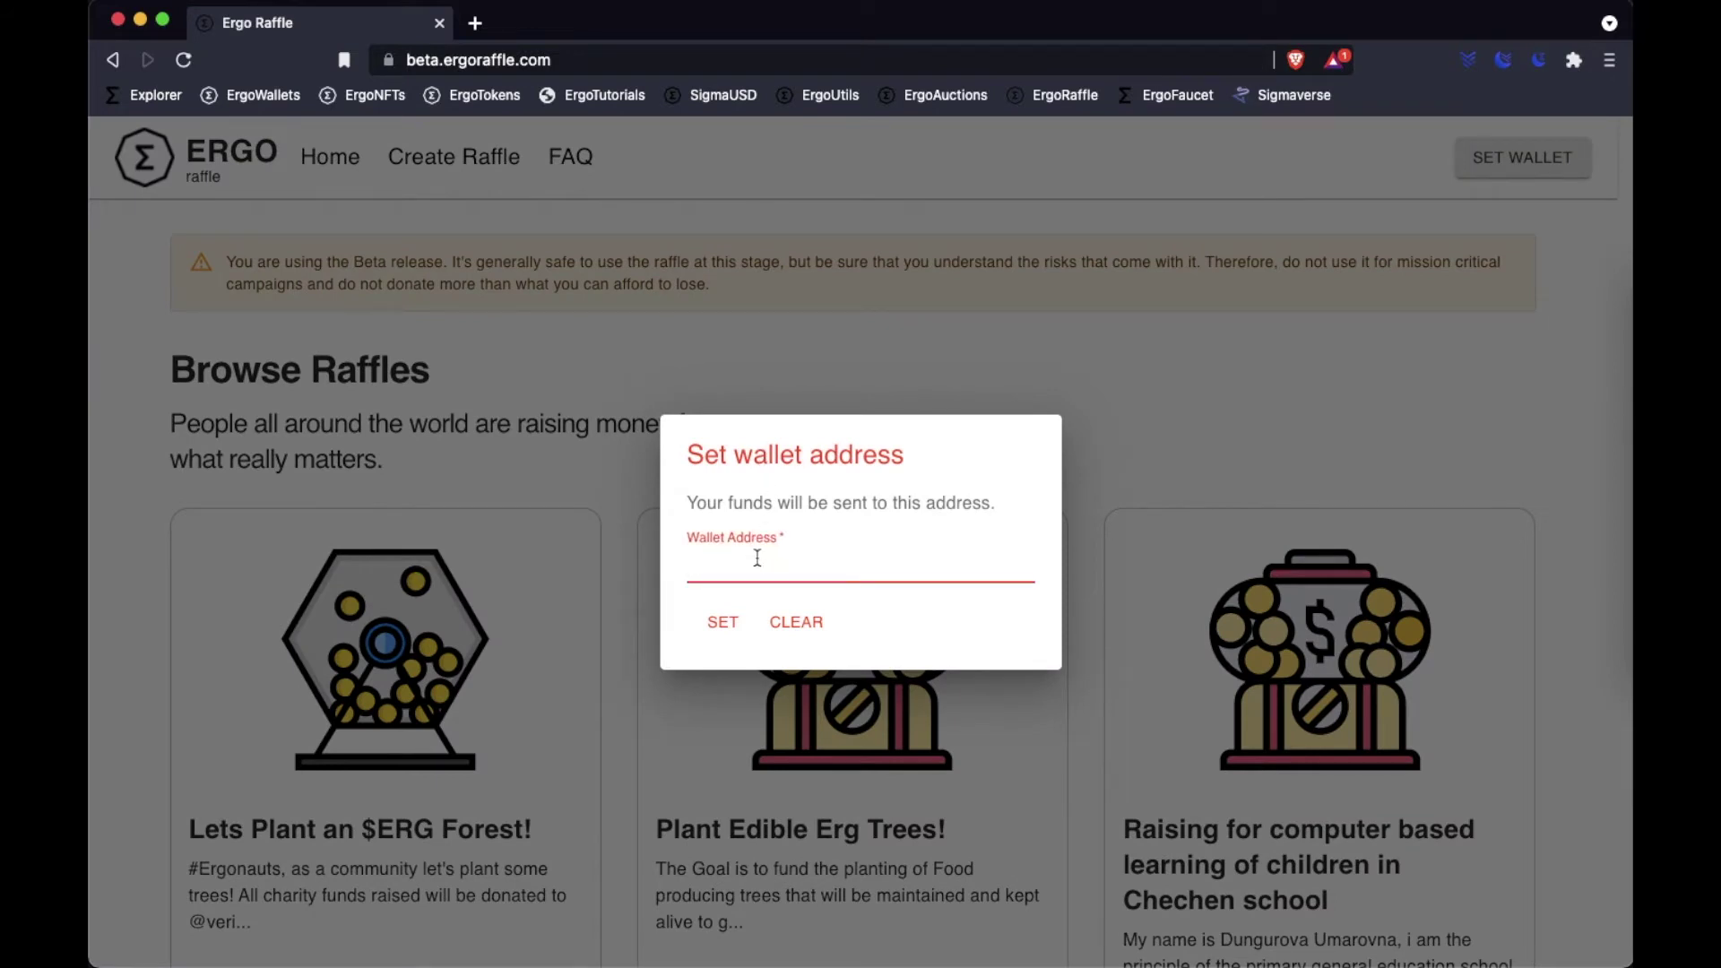
key("super+v")
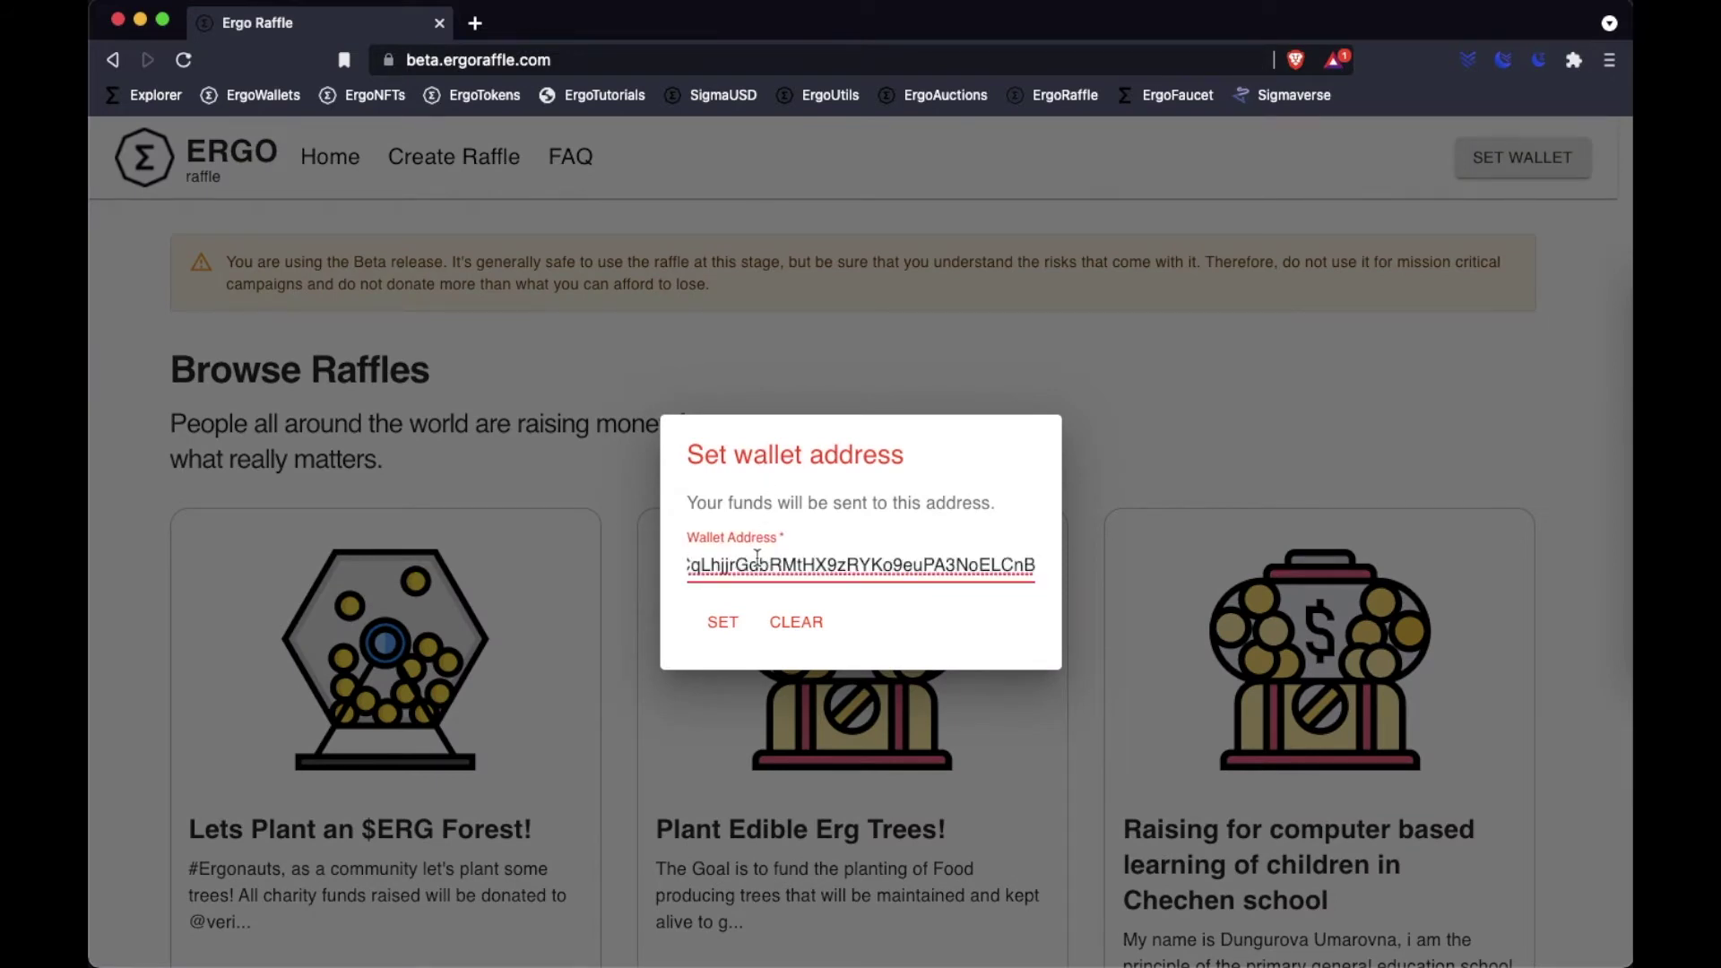
left_click(722, 623)
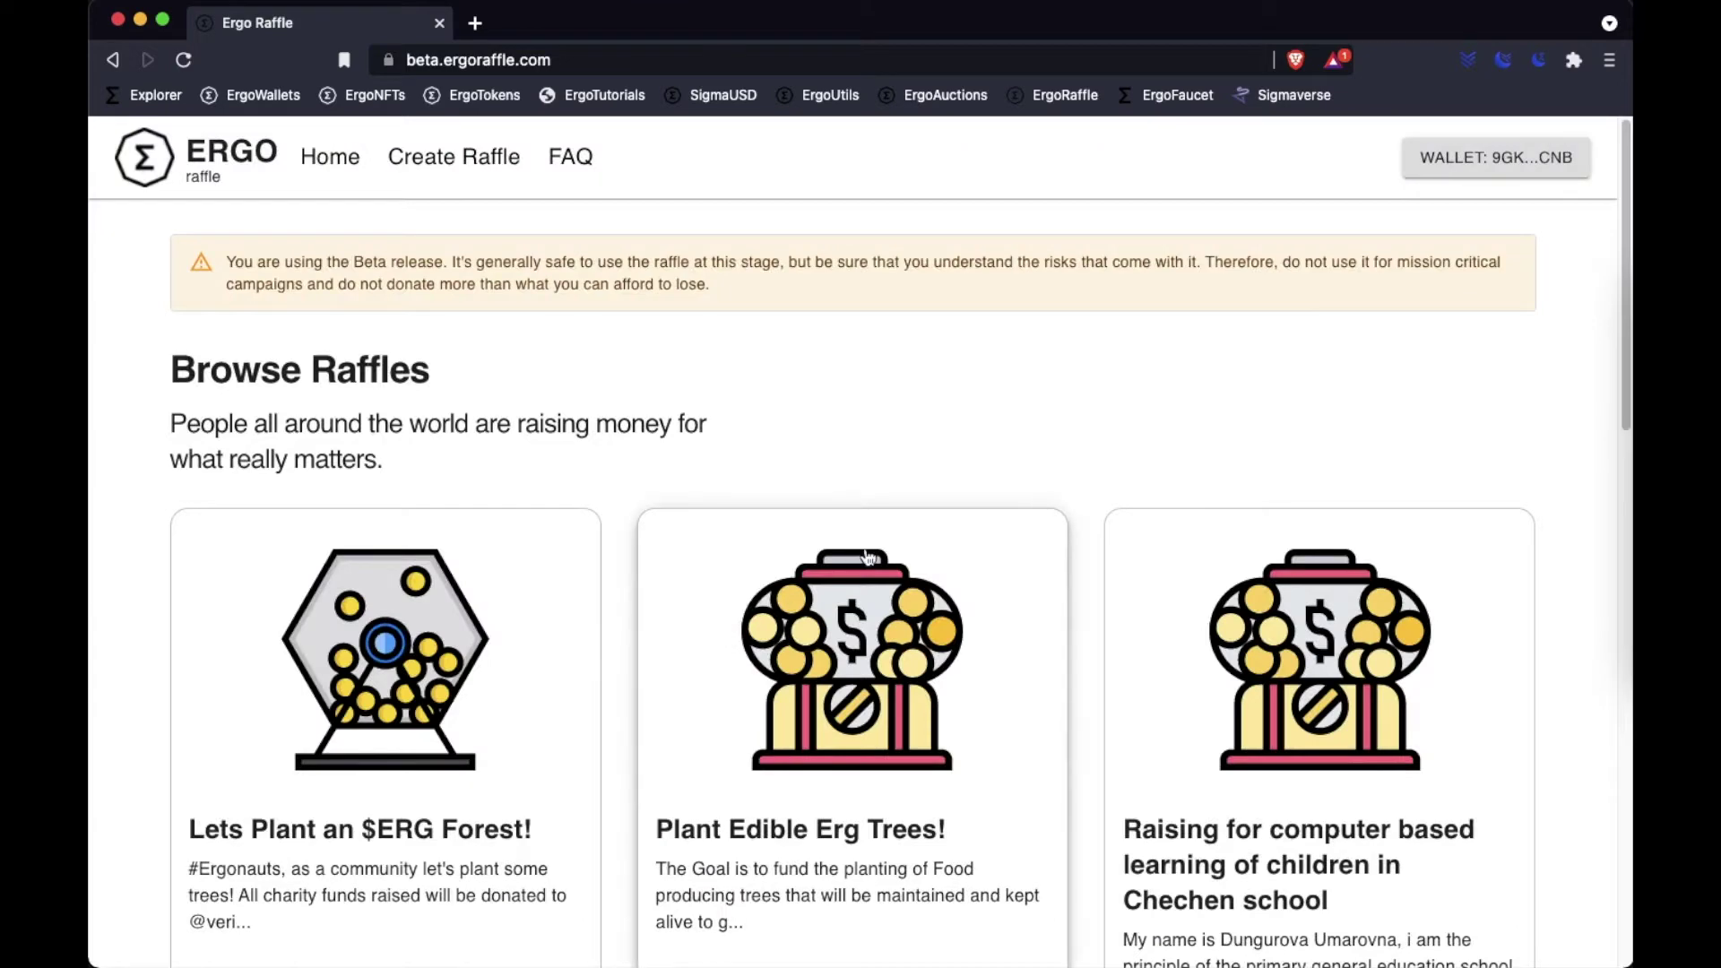
- Start a new raffle named "Ergo Tutorials Example" with the description "Example of creating a raffle for ErgoTutorials.com"
left_click(474, 170)
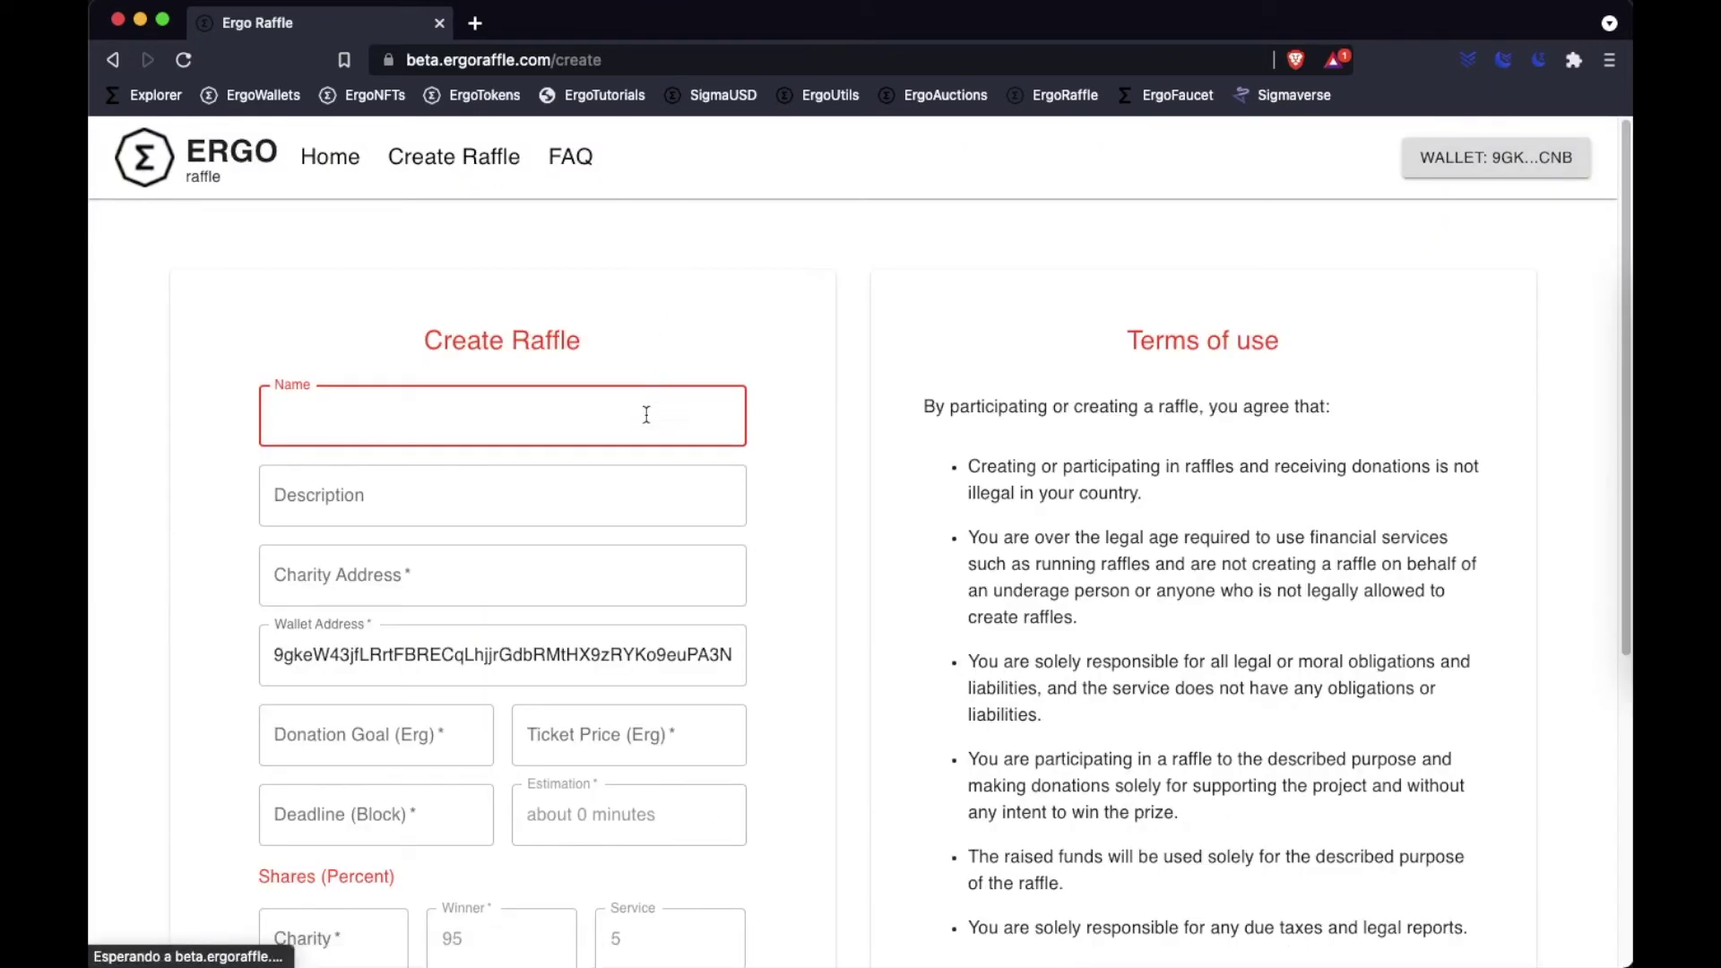
type("E")
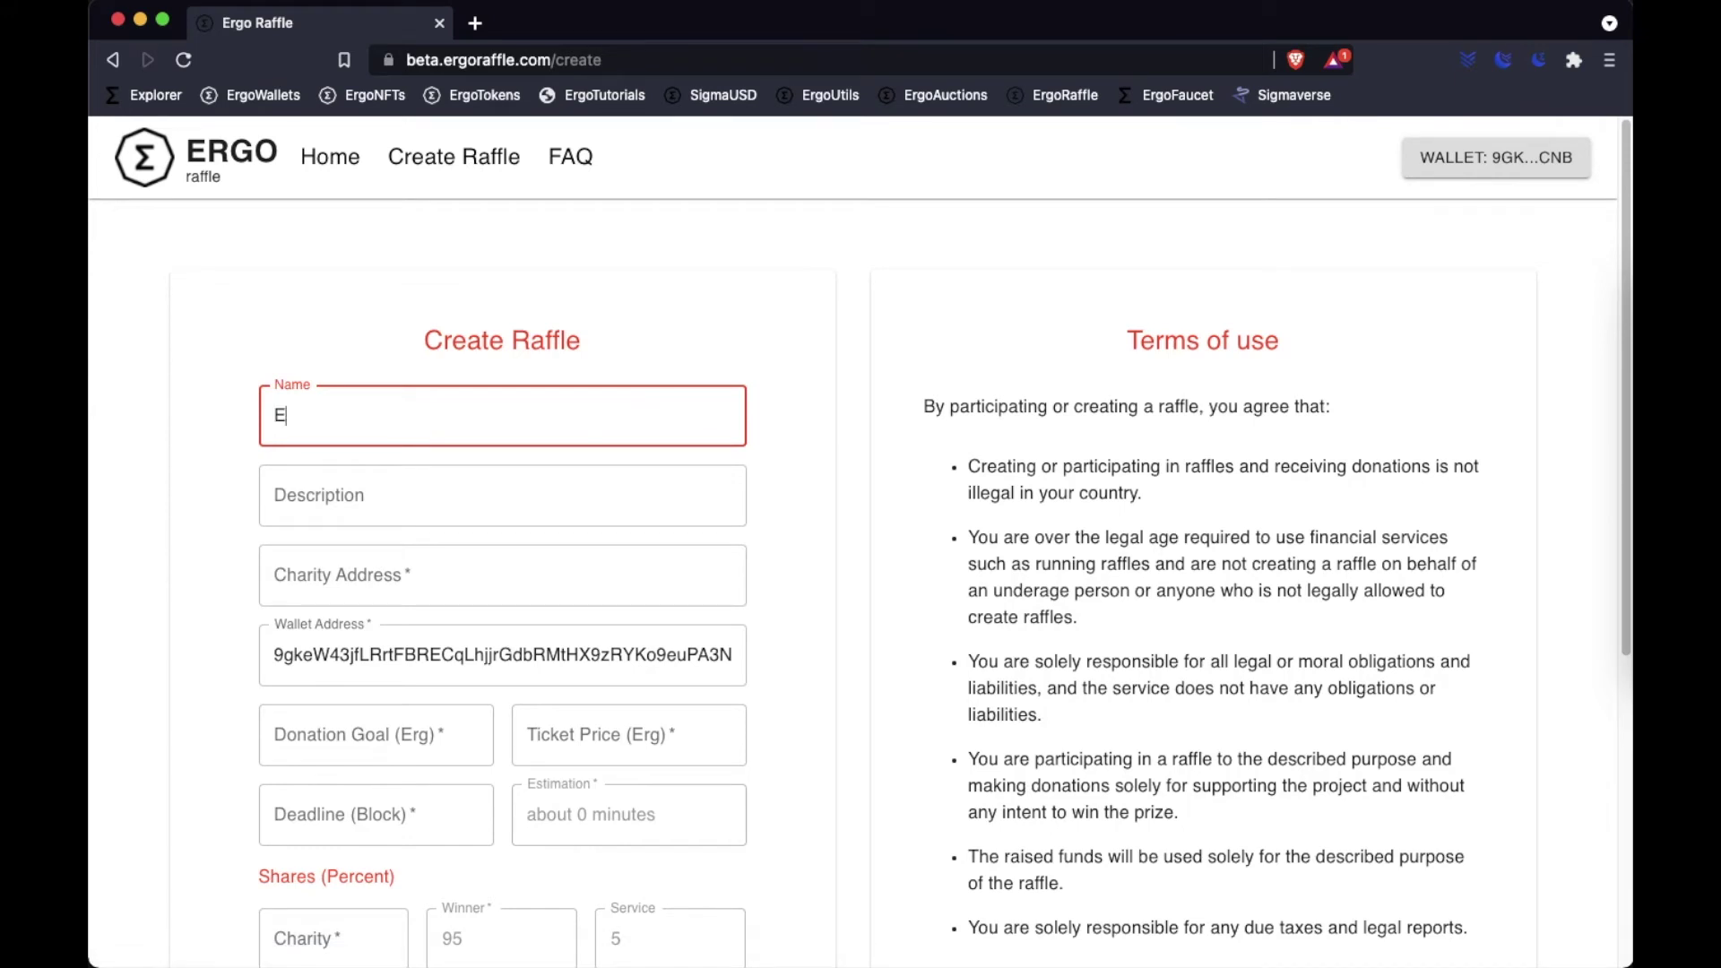
type("rgo Tutorials Example")
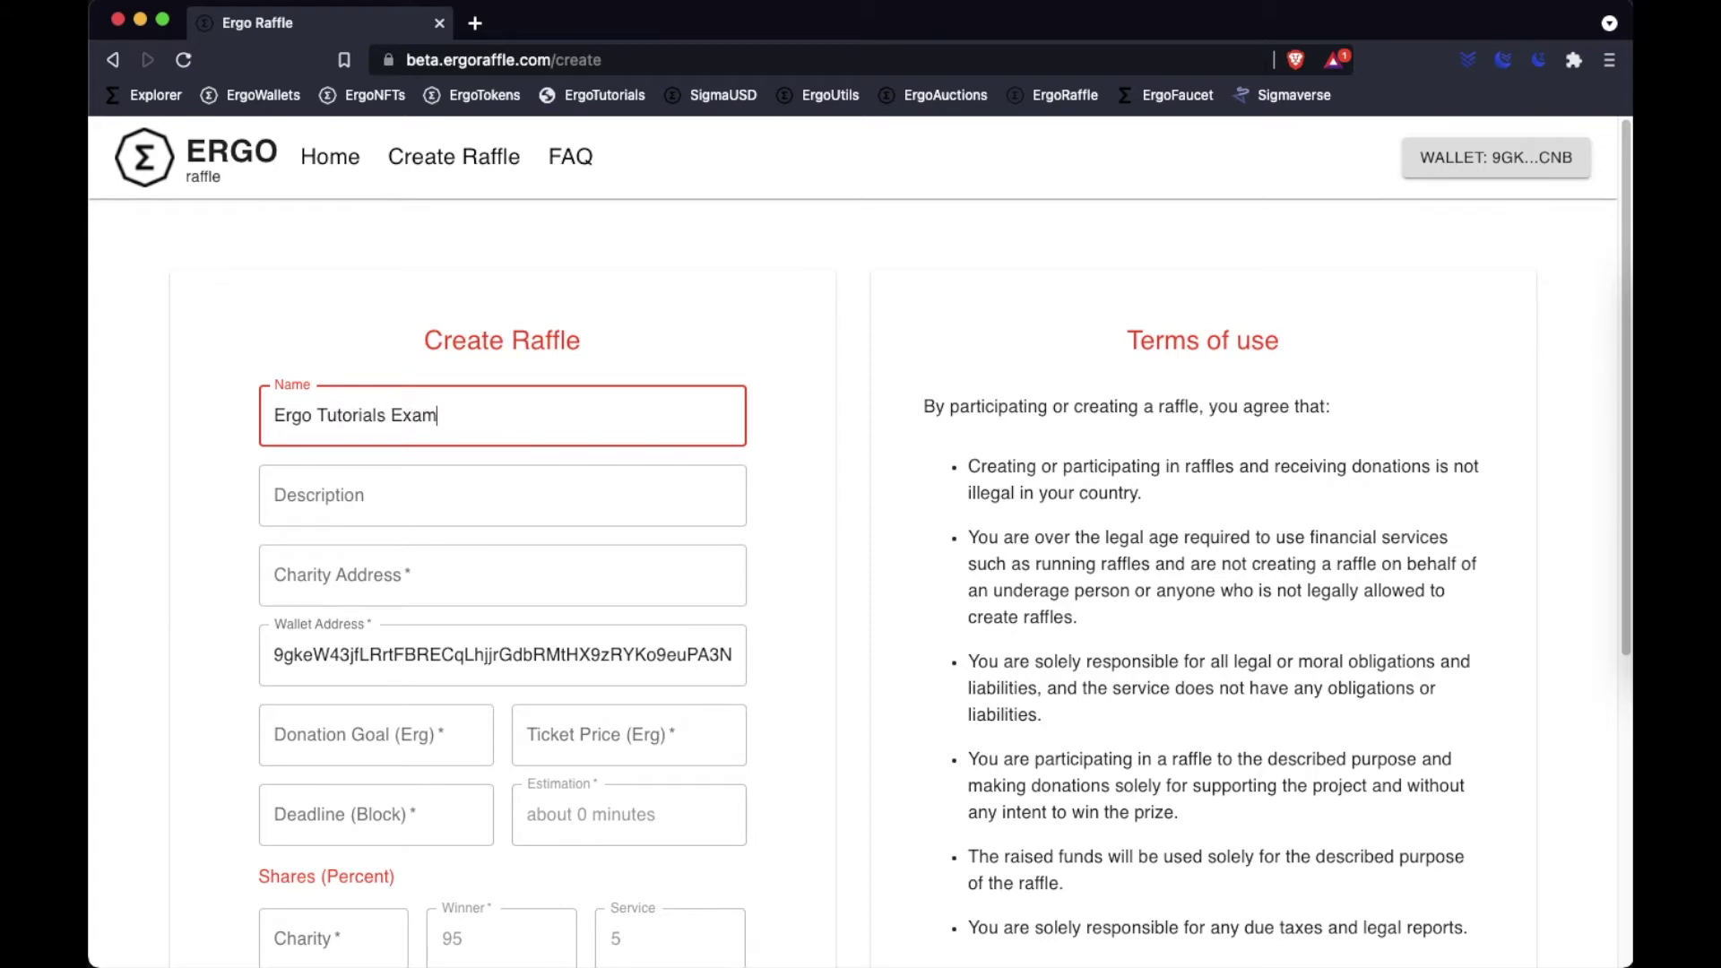
left_click(502, 495)
type("Example of creatin")
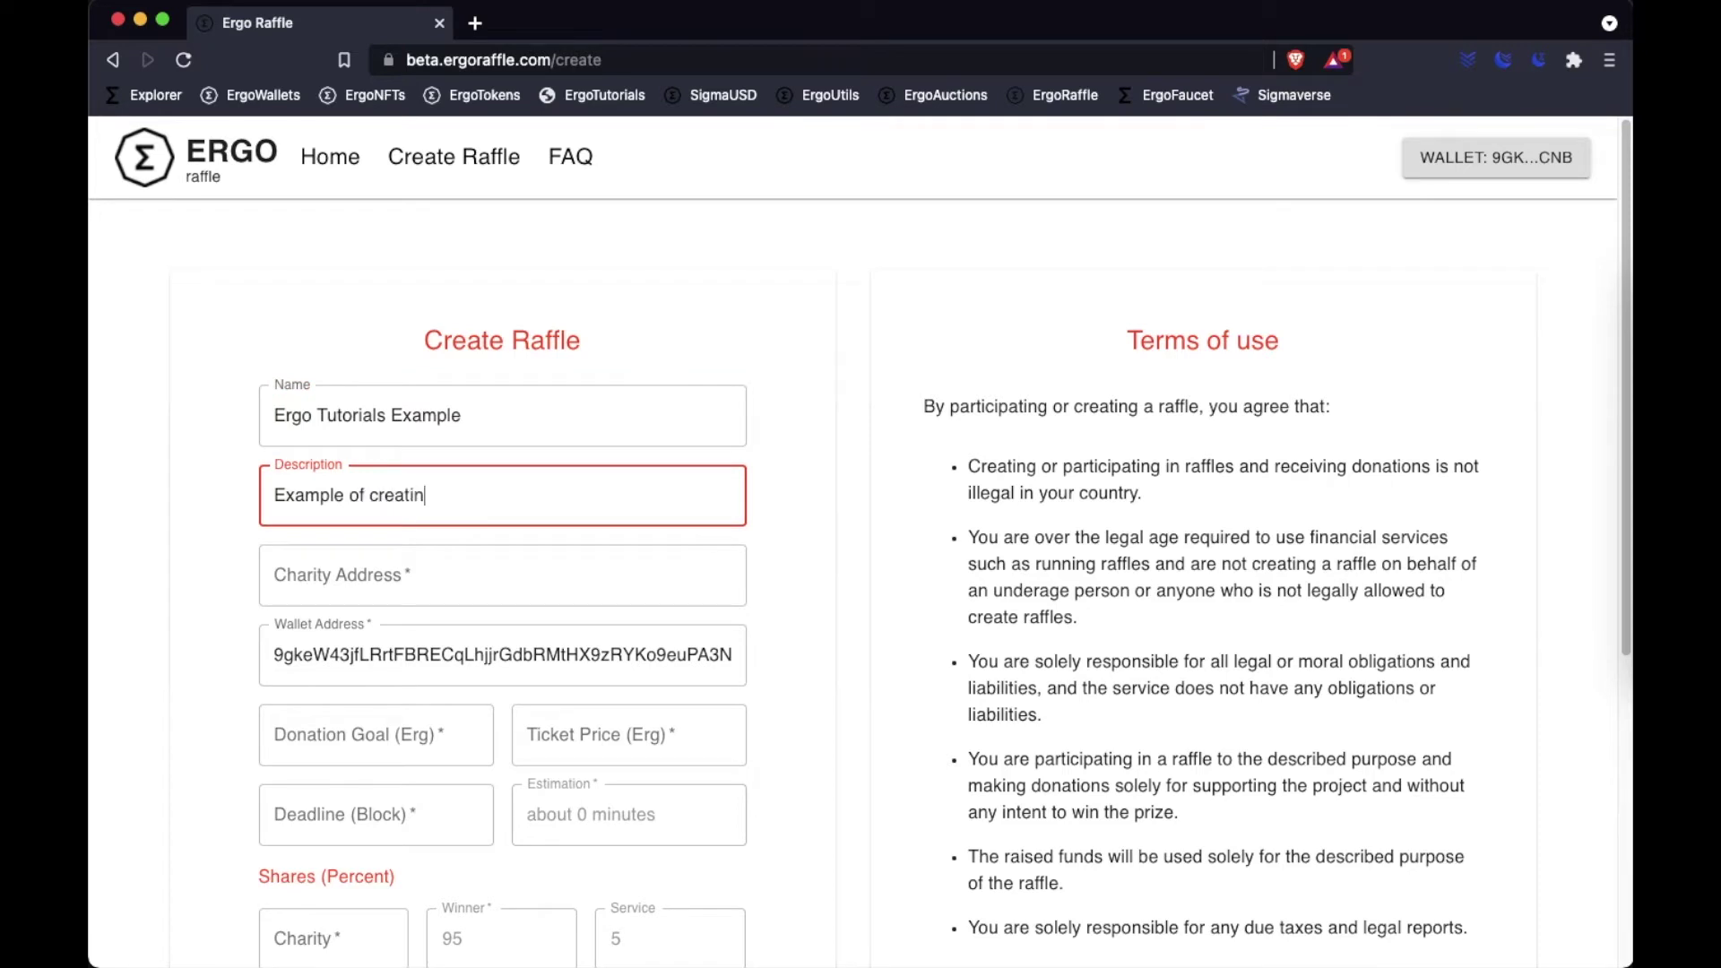
type("g a raffle for ErgoTutorials.com")
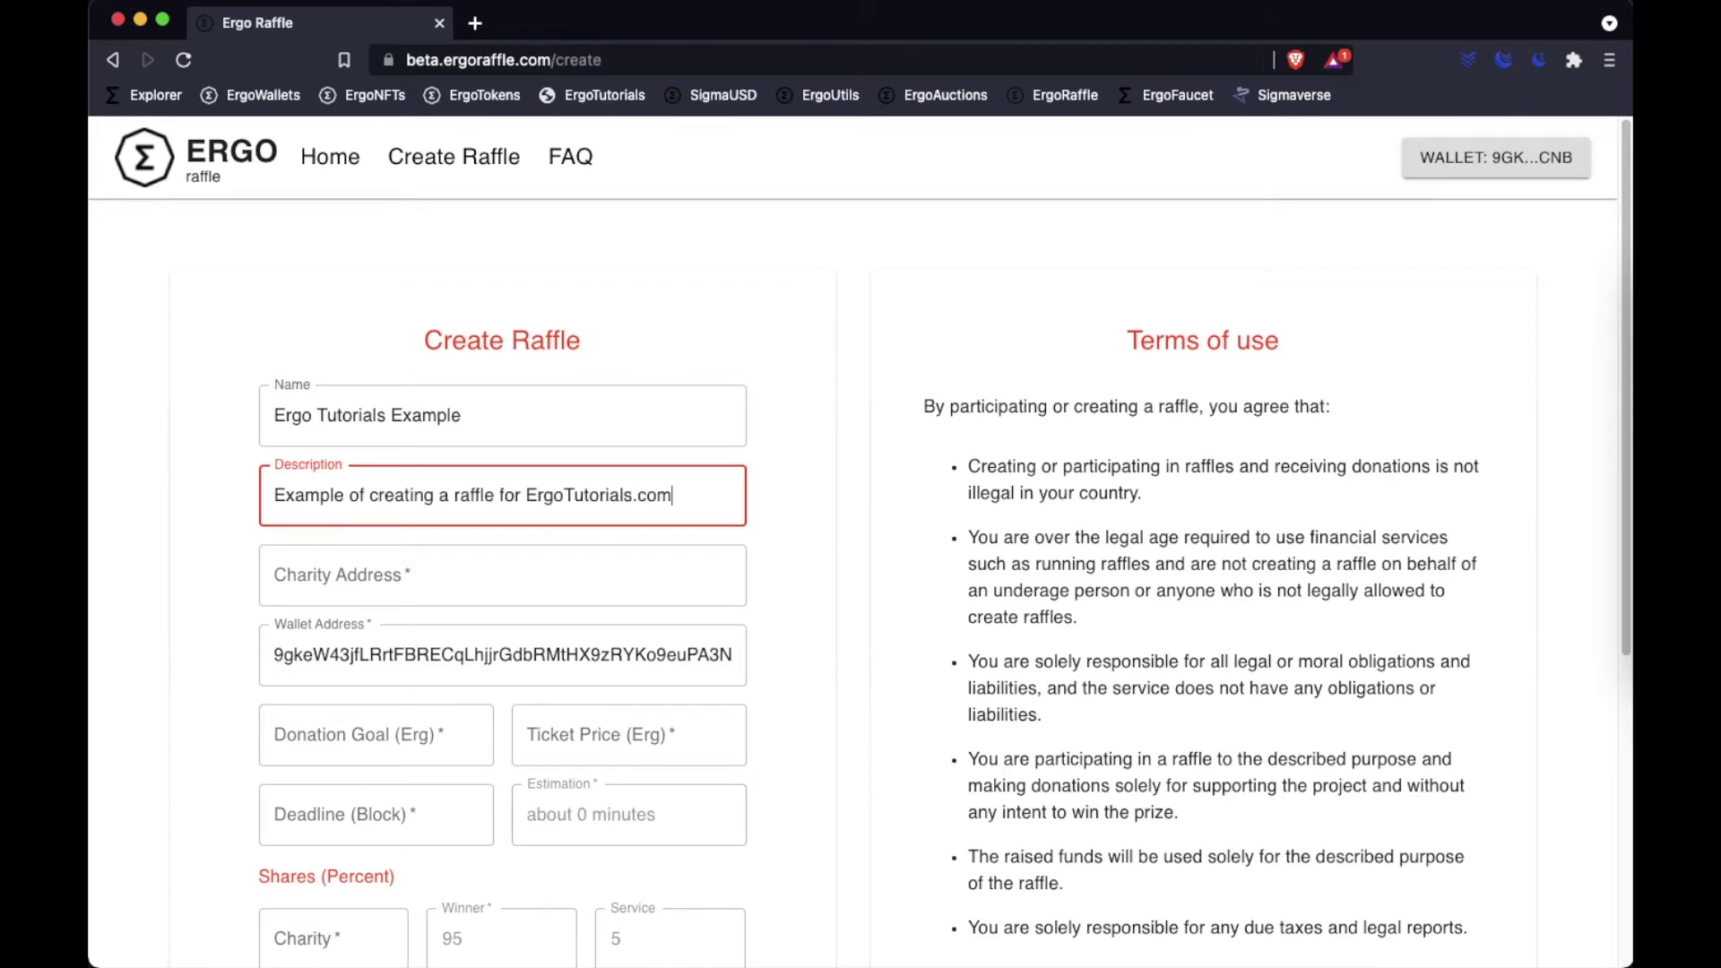
- Paste the copied charity address into the raffle form
left_click(488, 576)
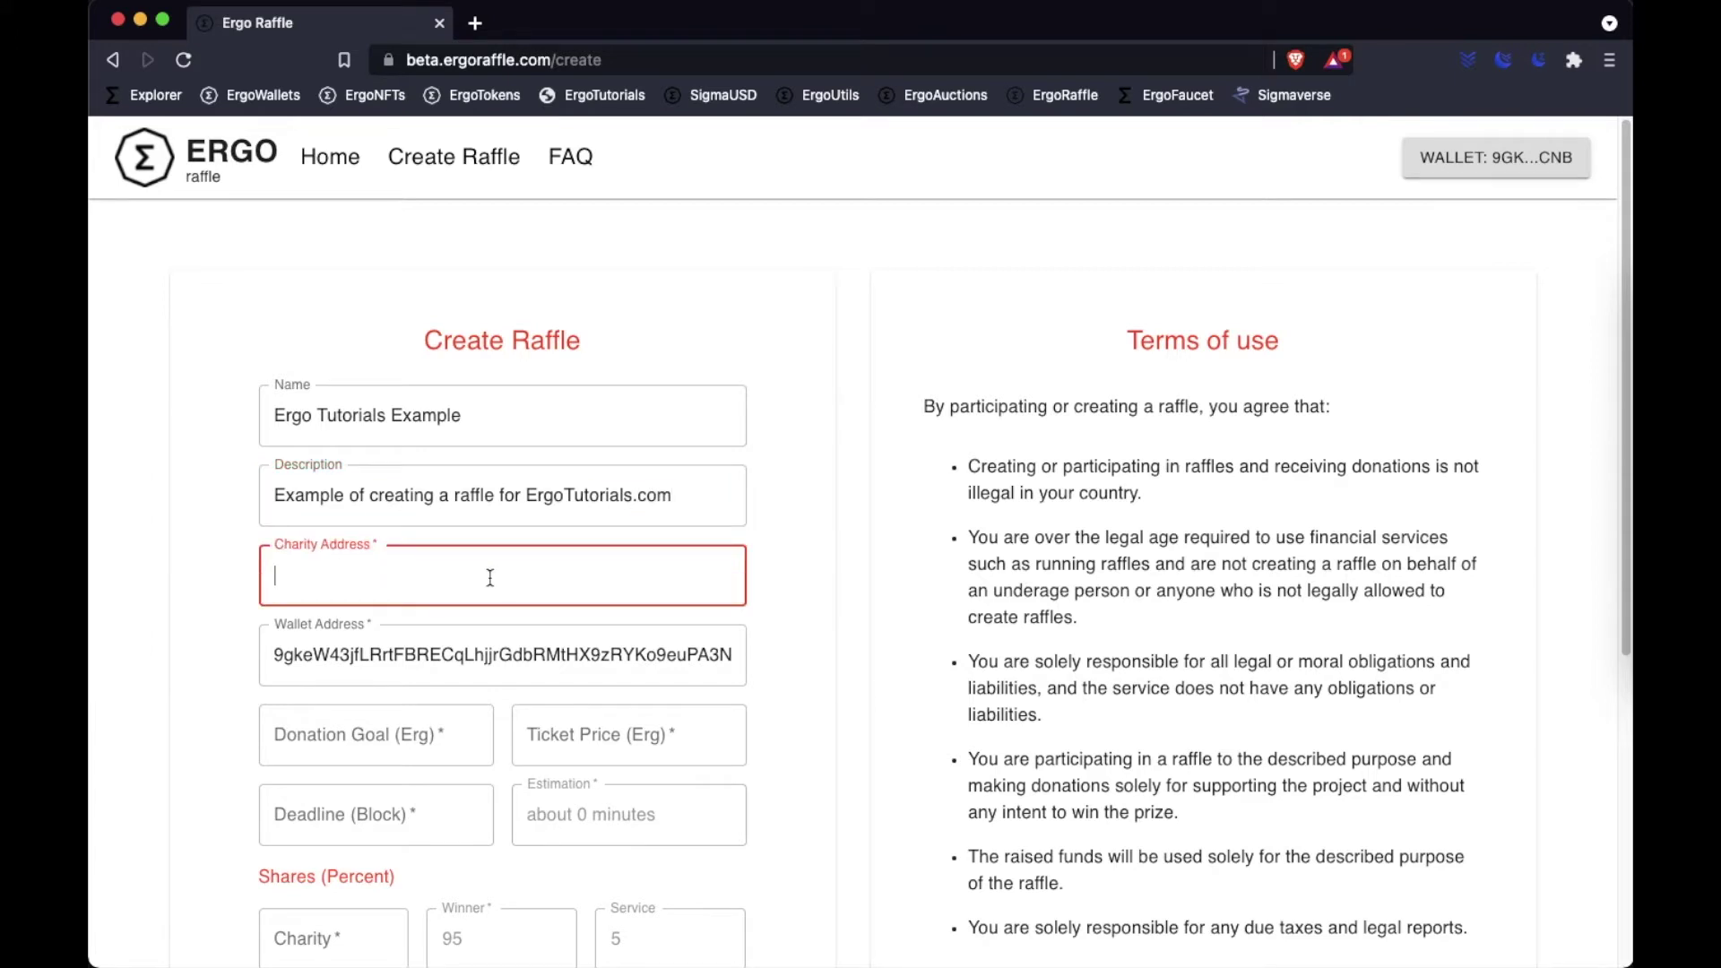
key("super+v")
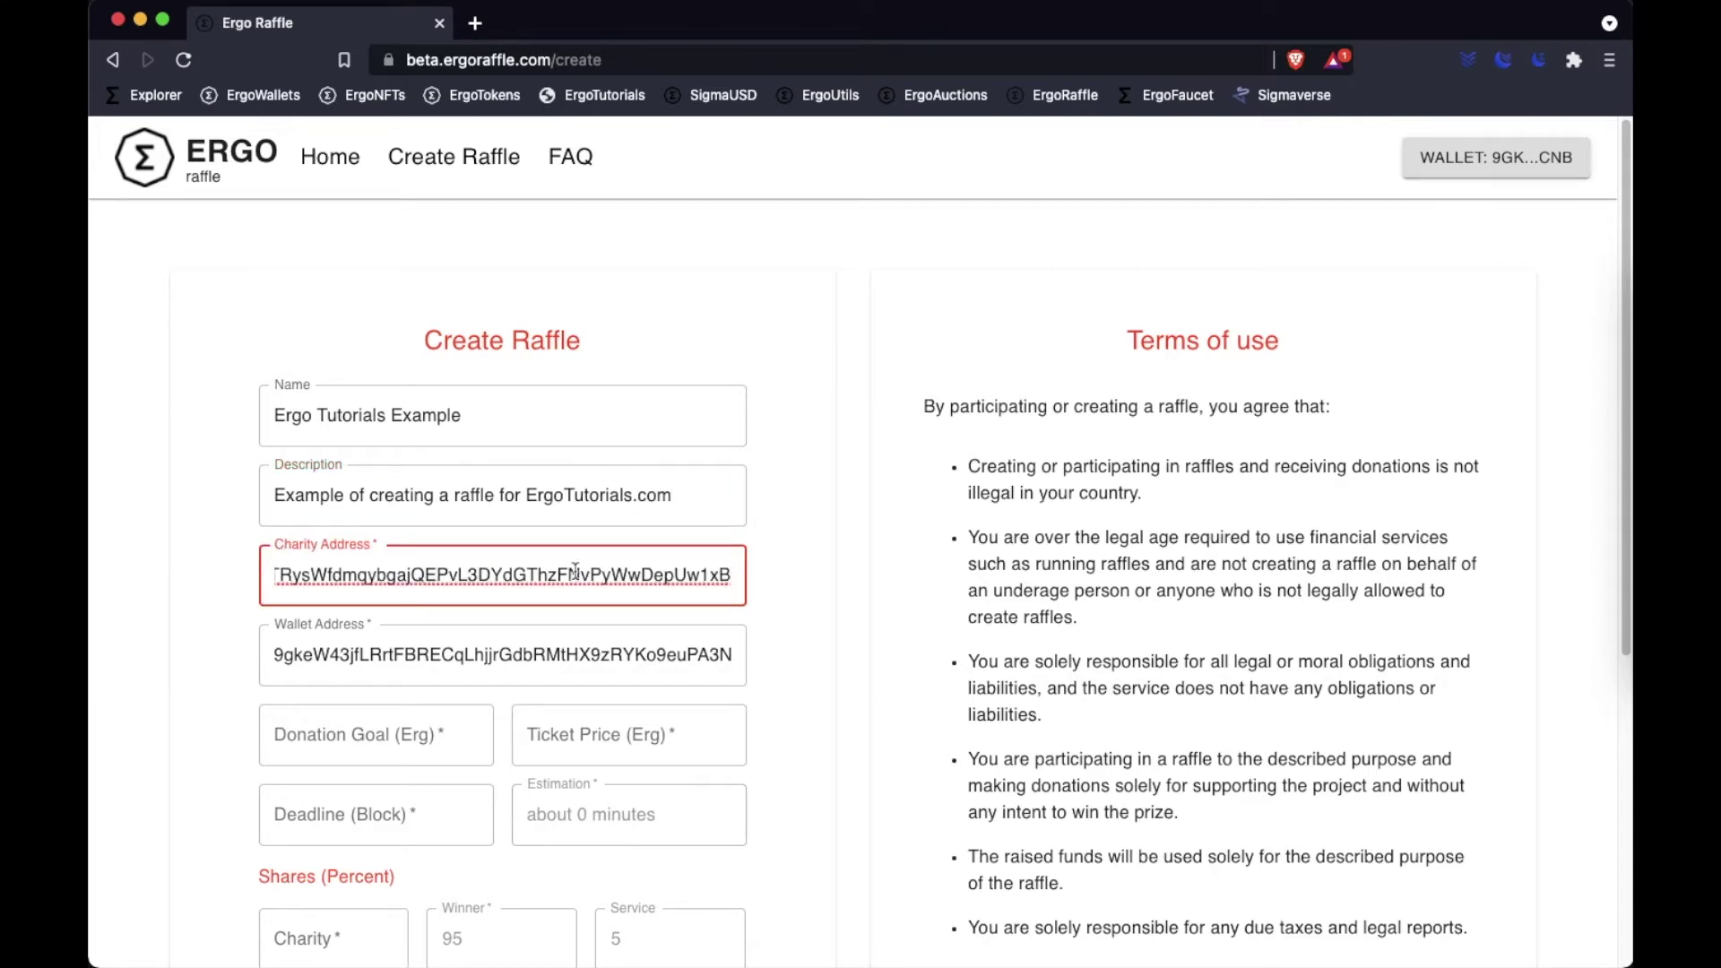
left_click(784, 620)
- Set the raffle's donation goal to 50 ERG and its ticket price to 0.5 ERG
scroll(786, 619, "down", 3)
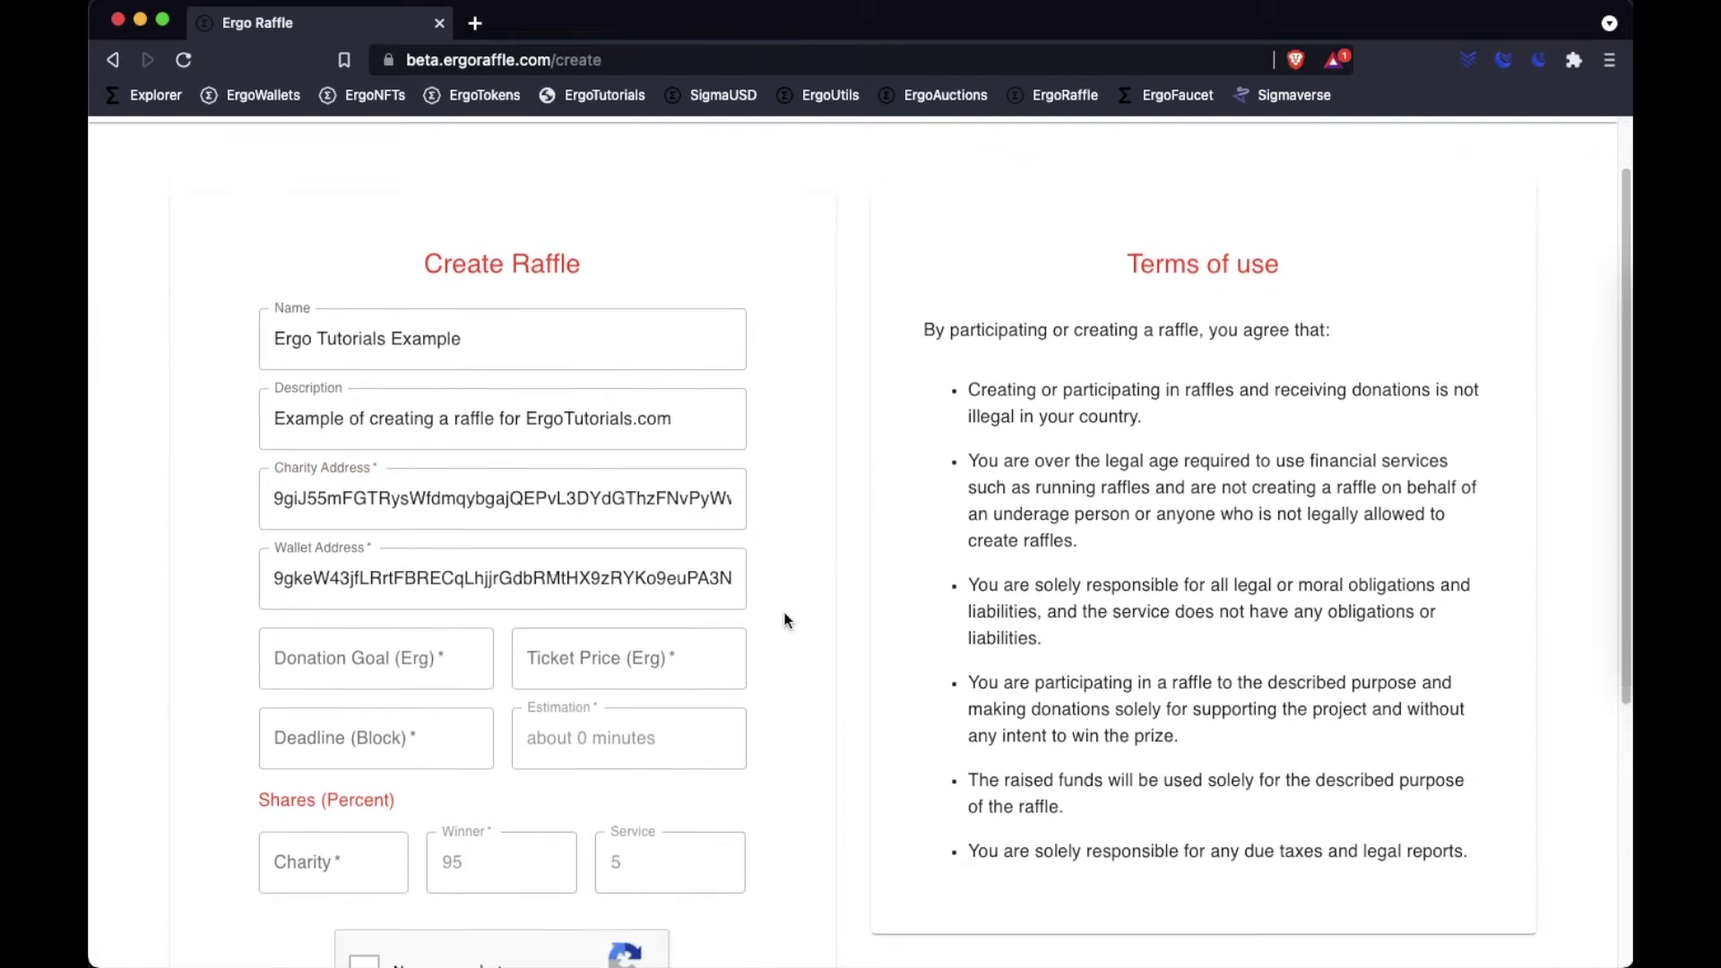
left_click(412, 584)
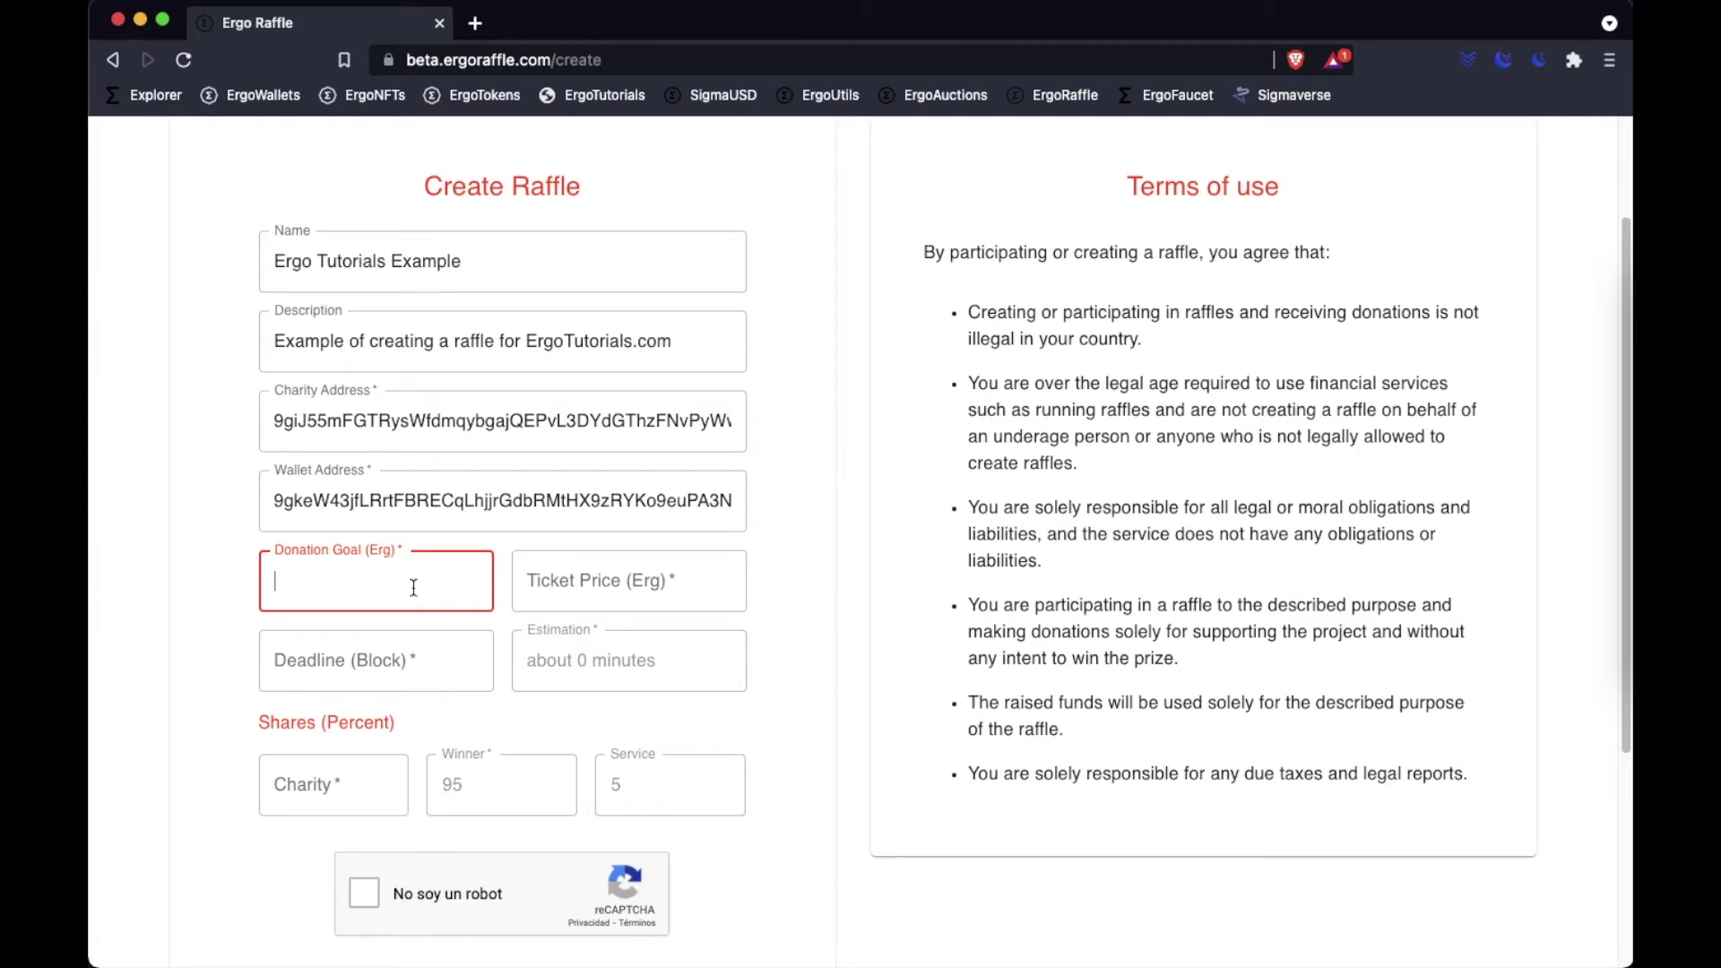
type("50")
left_click(625, 573)
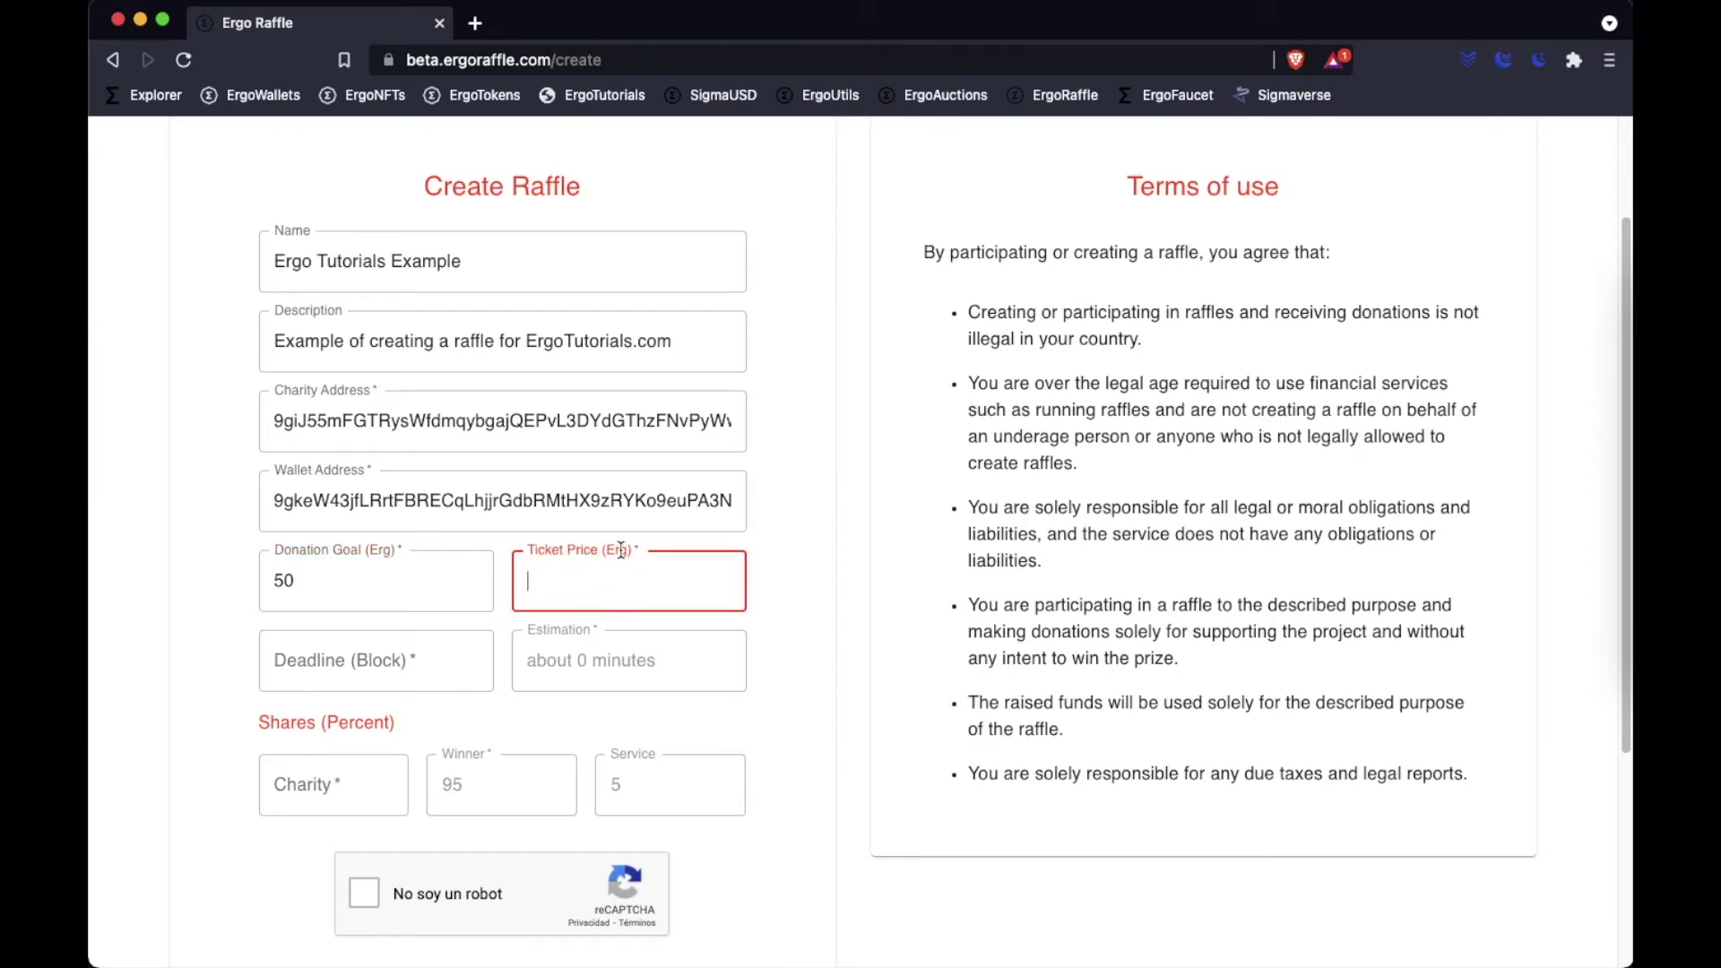
type("0.5")
- Try out a raffle deadline of 720 blocks and settle on 10 blocks
left_click(384, 660)
type("1")
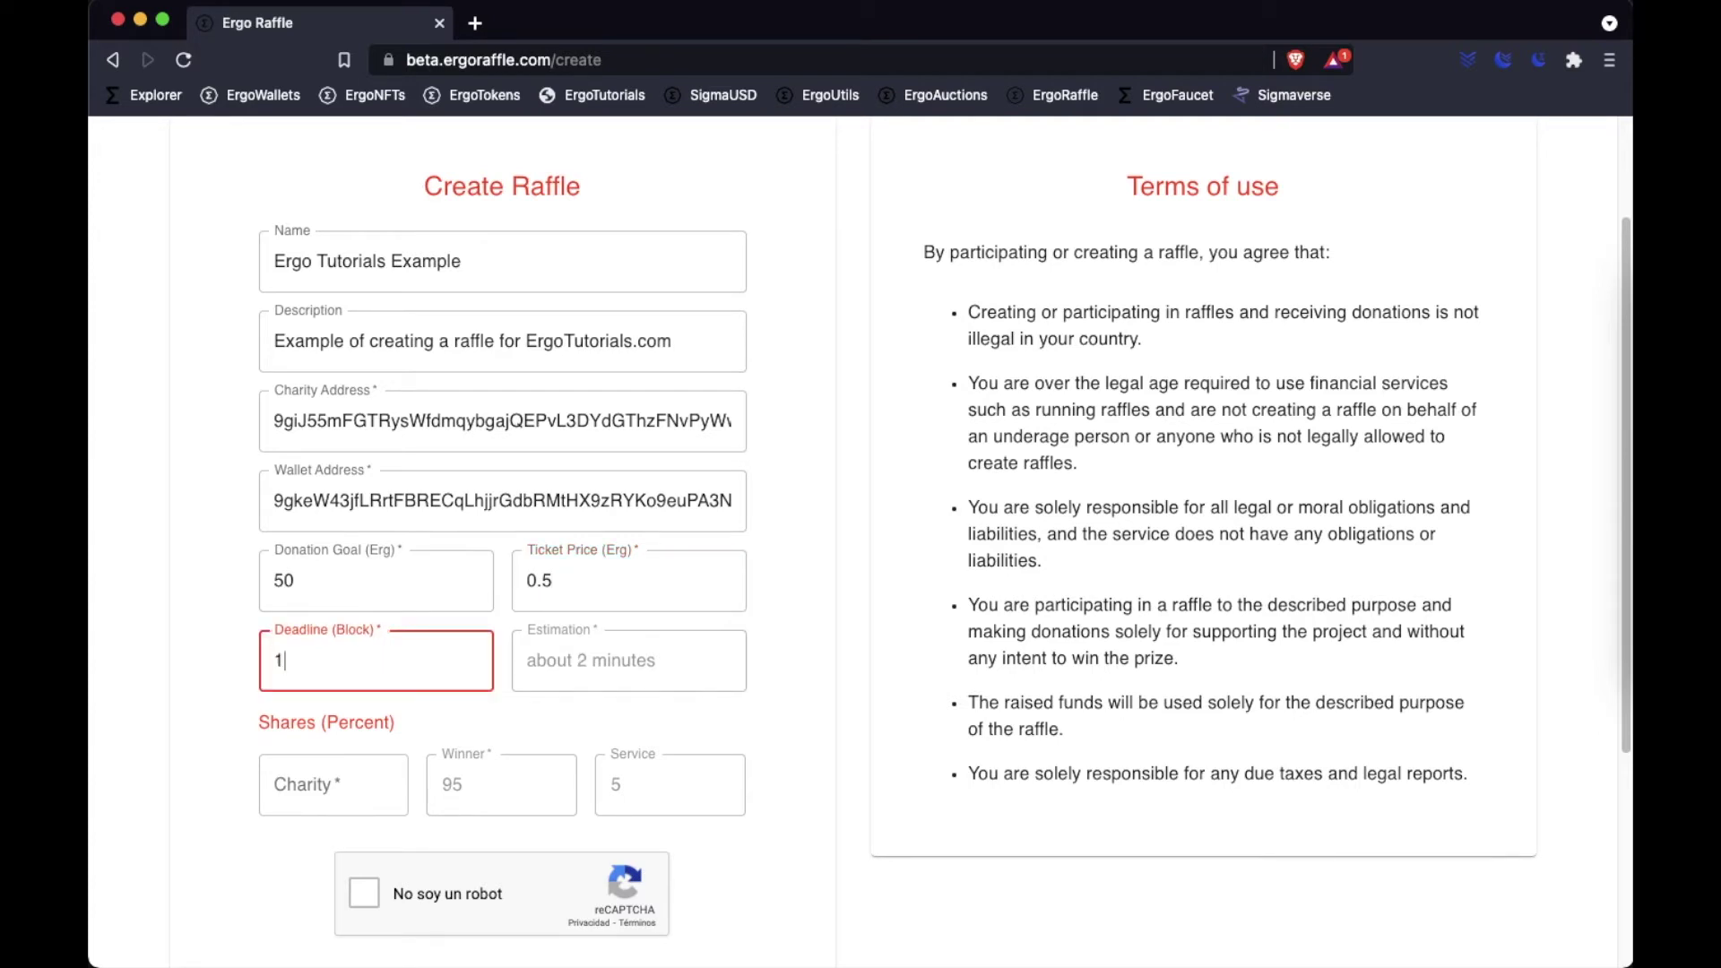
type("0")
left_click_drag(369, 658, 207, 649)
type("720")
left_click_drag(373, 668, 245, 656)
type("20")
key("BackSpace")
key("BackSpace")
type("10")
- Set the charity share to 50 percent and complete the reCAPTCHA check
left_click(351, 779)
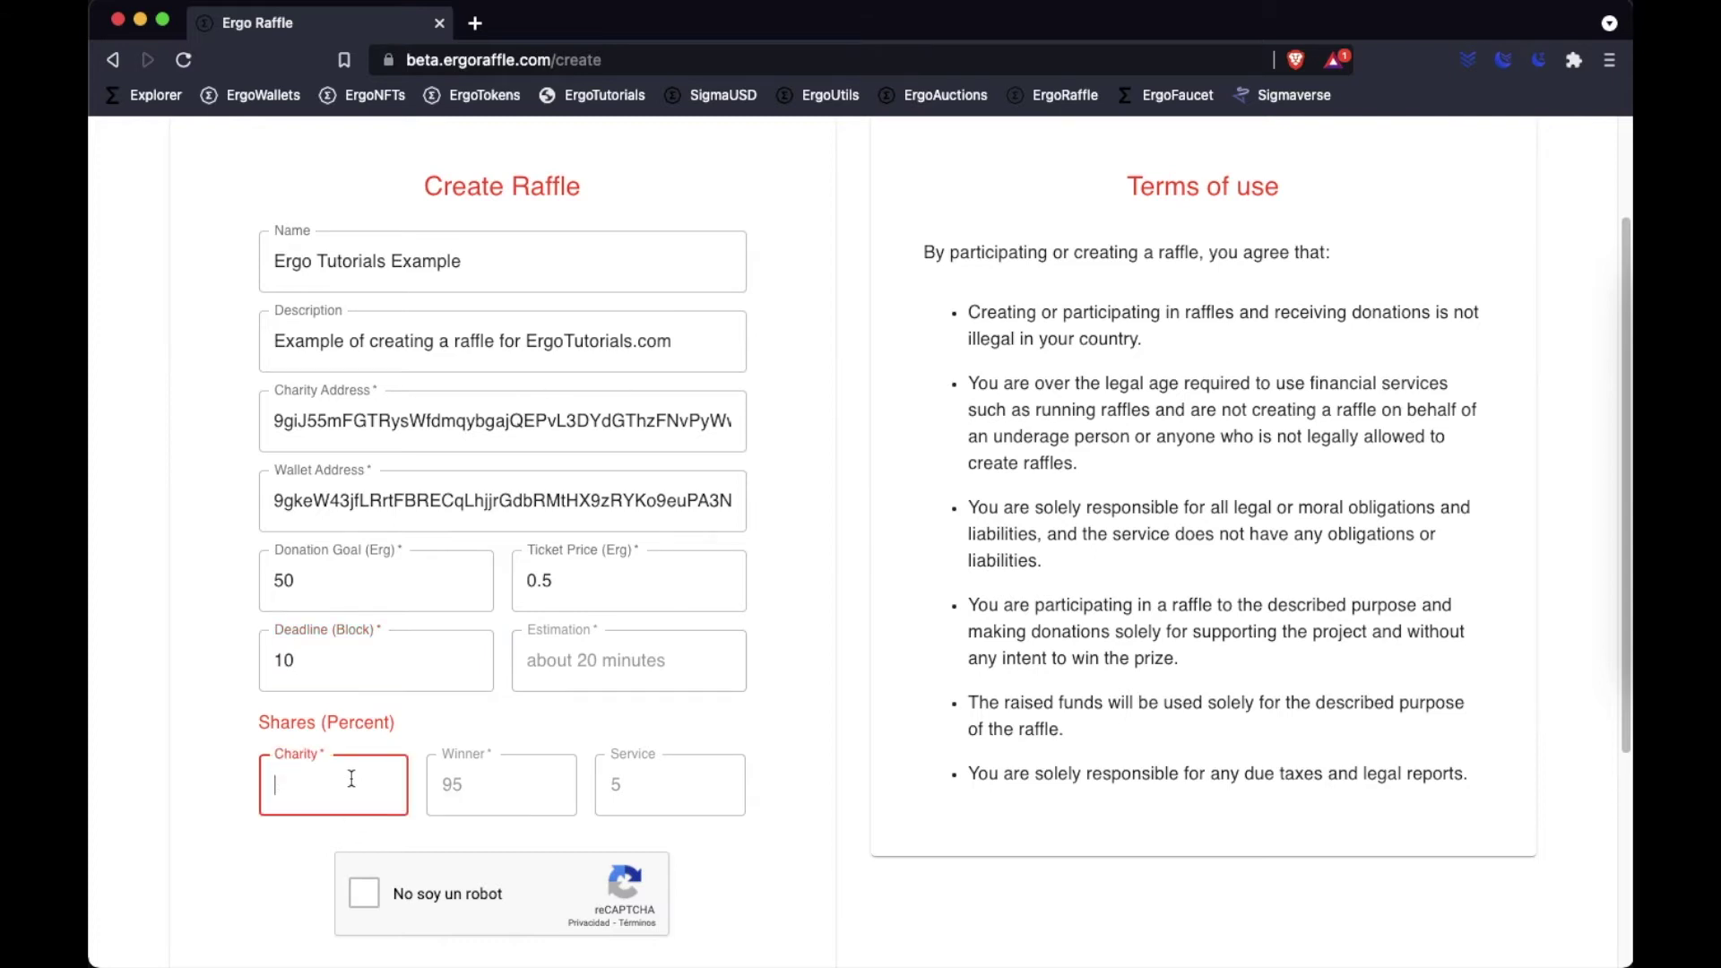
type("50")
scroll(661, 801, "down", 3)
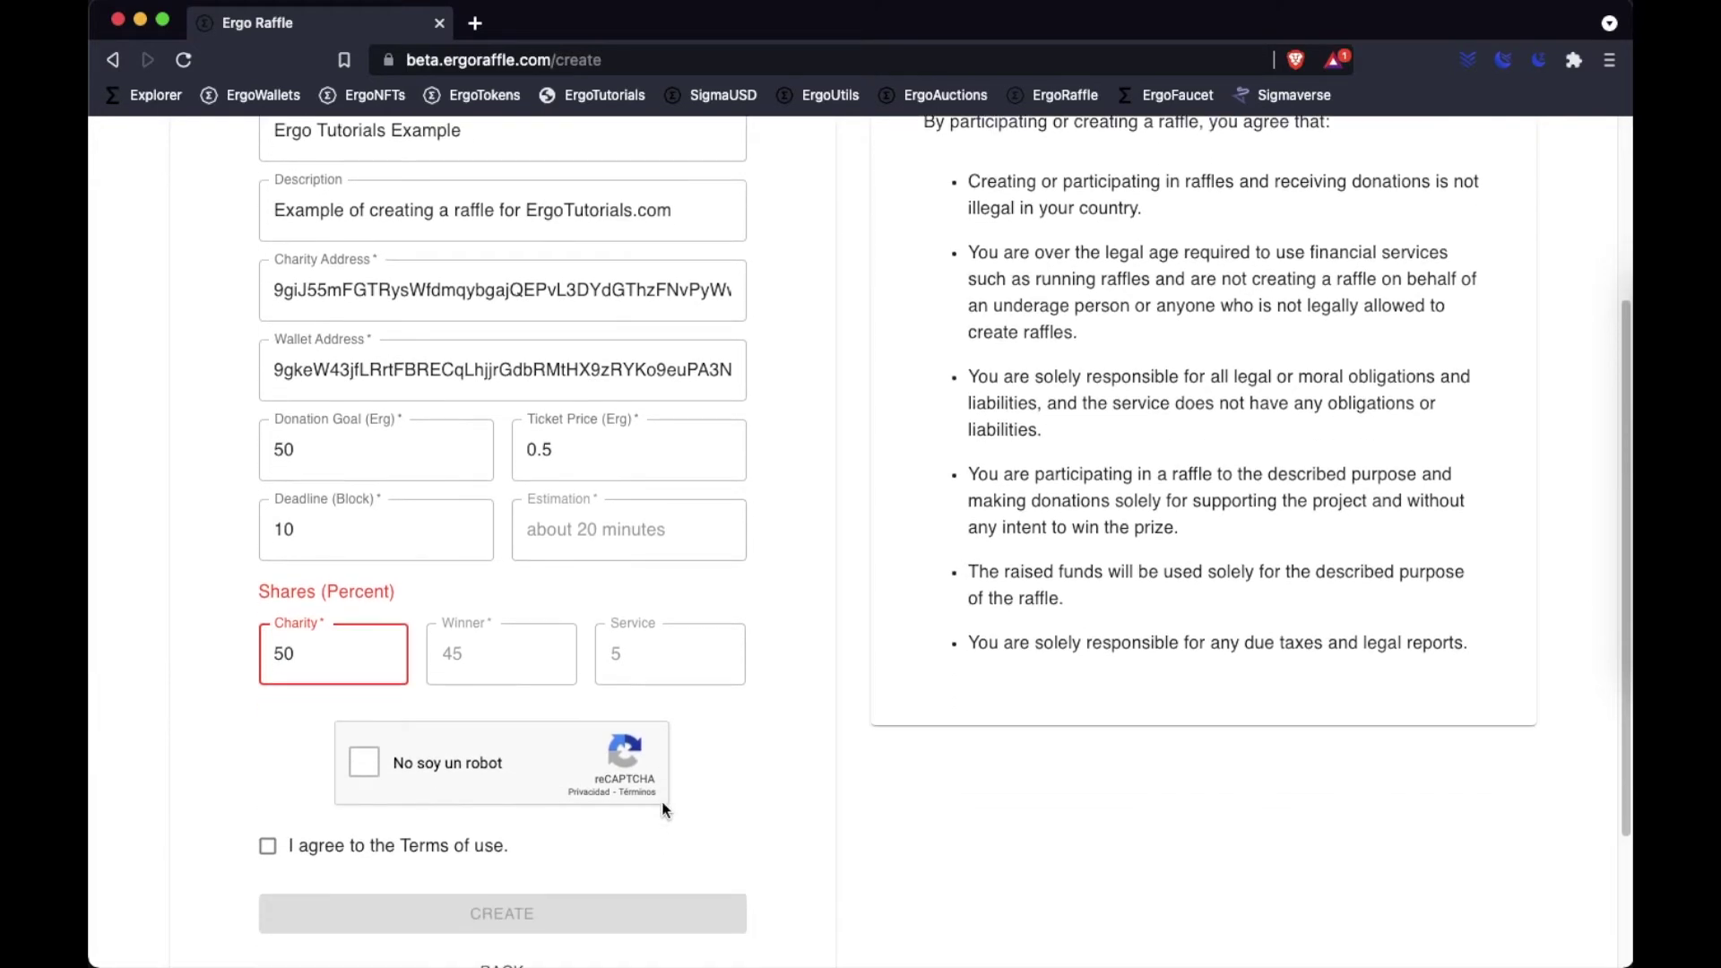
left_click(365, 755)
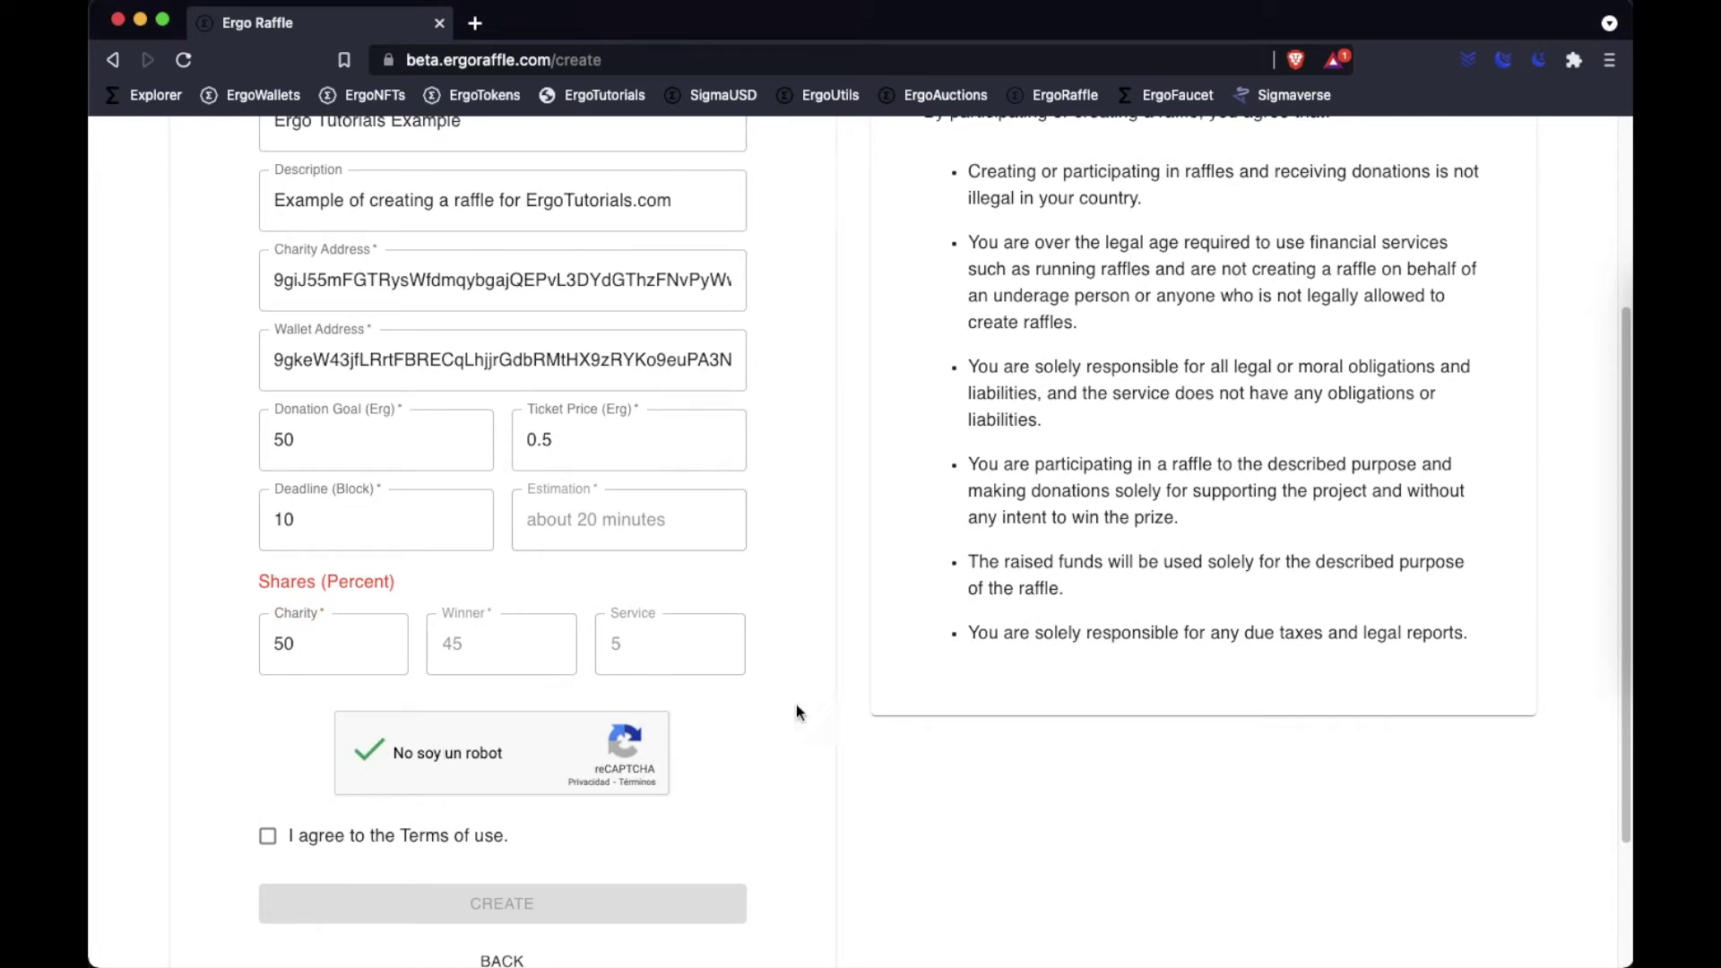
- Review and accept the terms of use, and submit the raffle for creation
scroll(819, 687, "up", 1)
scroll(820, 679, "up", 6)
left_click_drag(1122, 342, 1301, 346)
scroll(1511, 659, "down", 5)
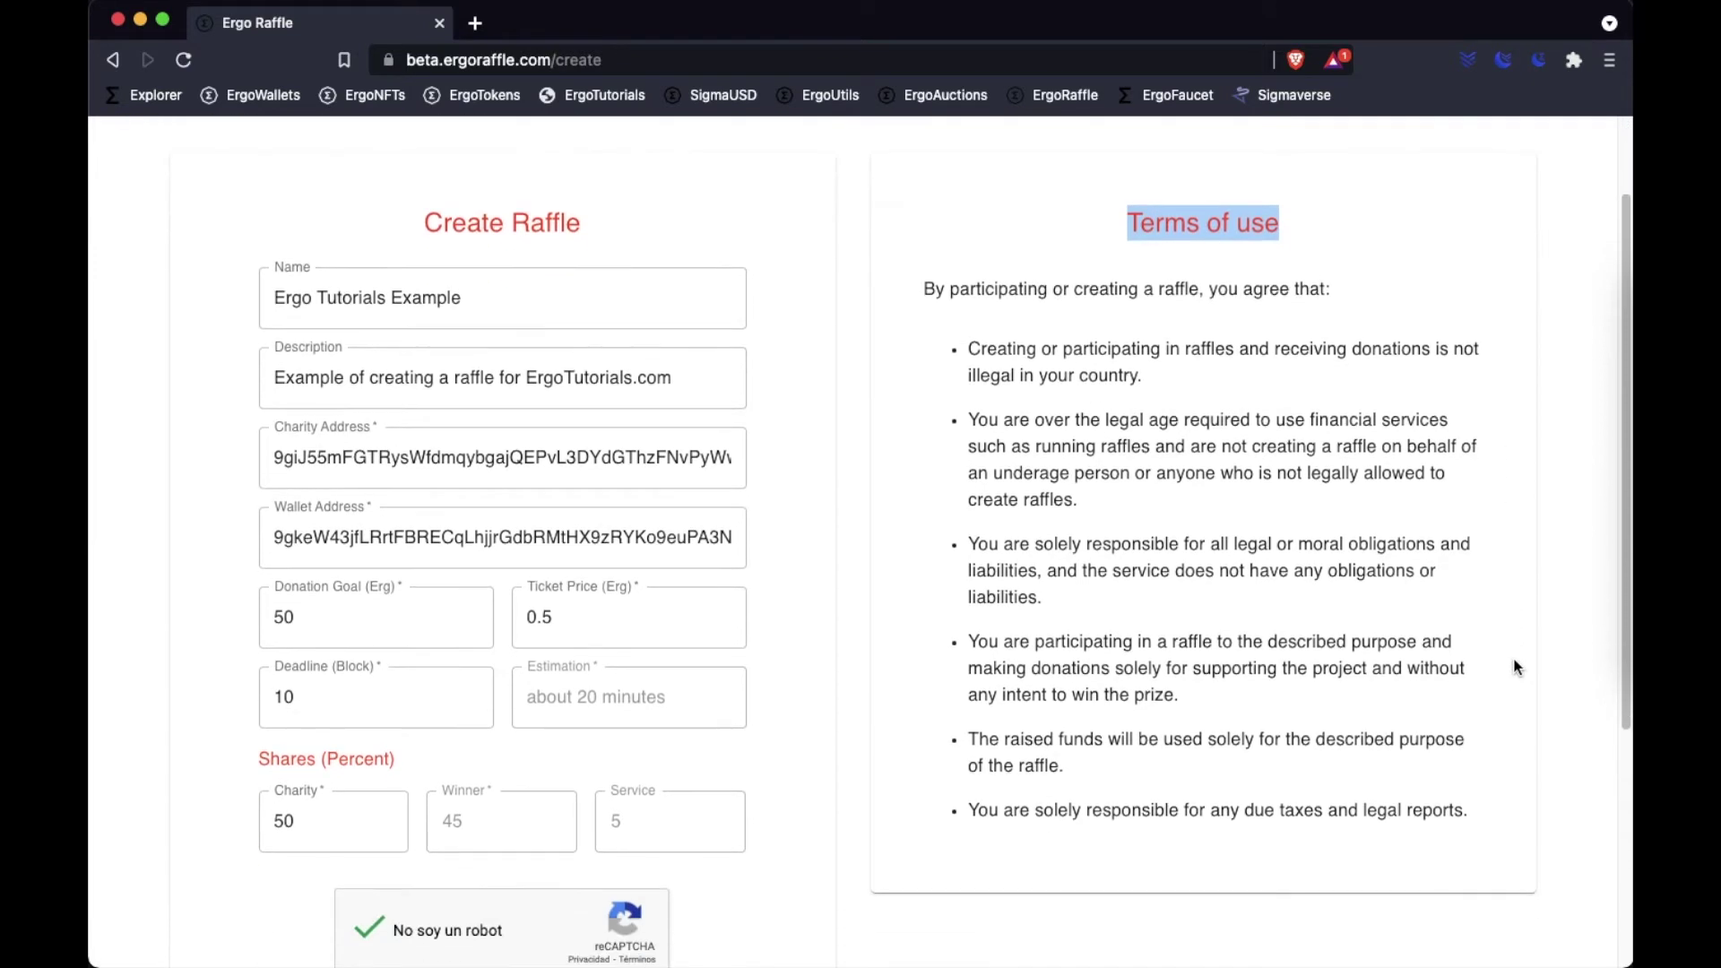
left_click(267, 645)
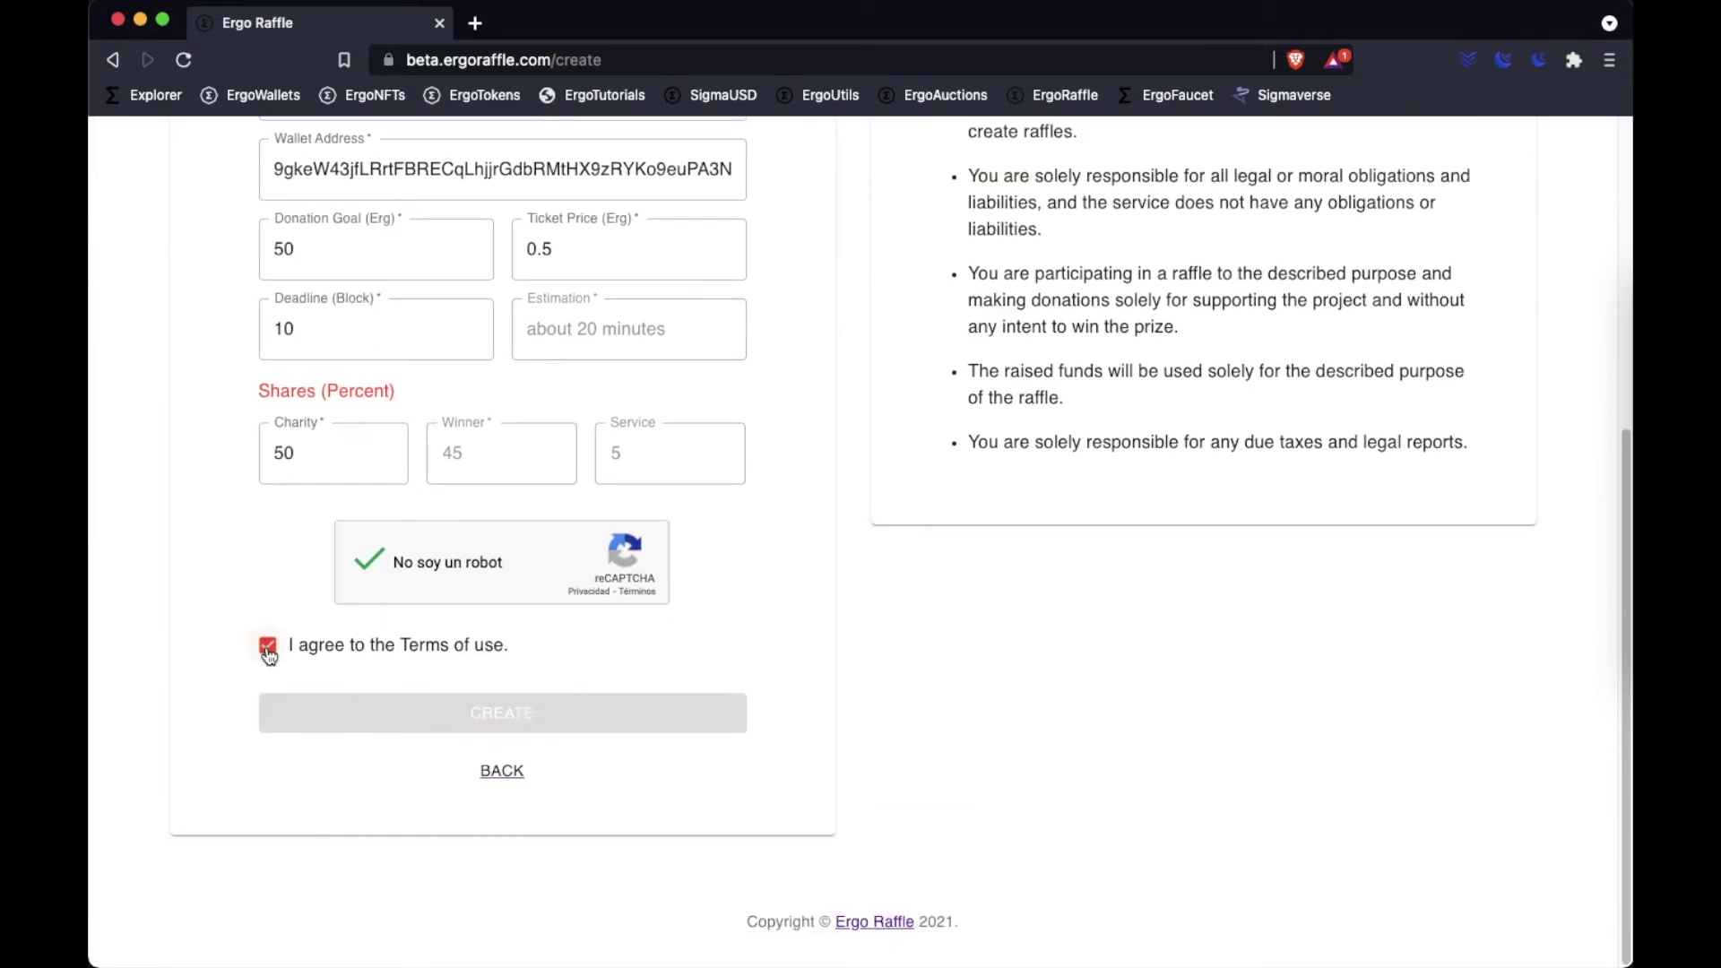
left_click(561, 714)
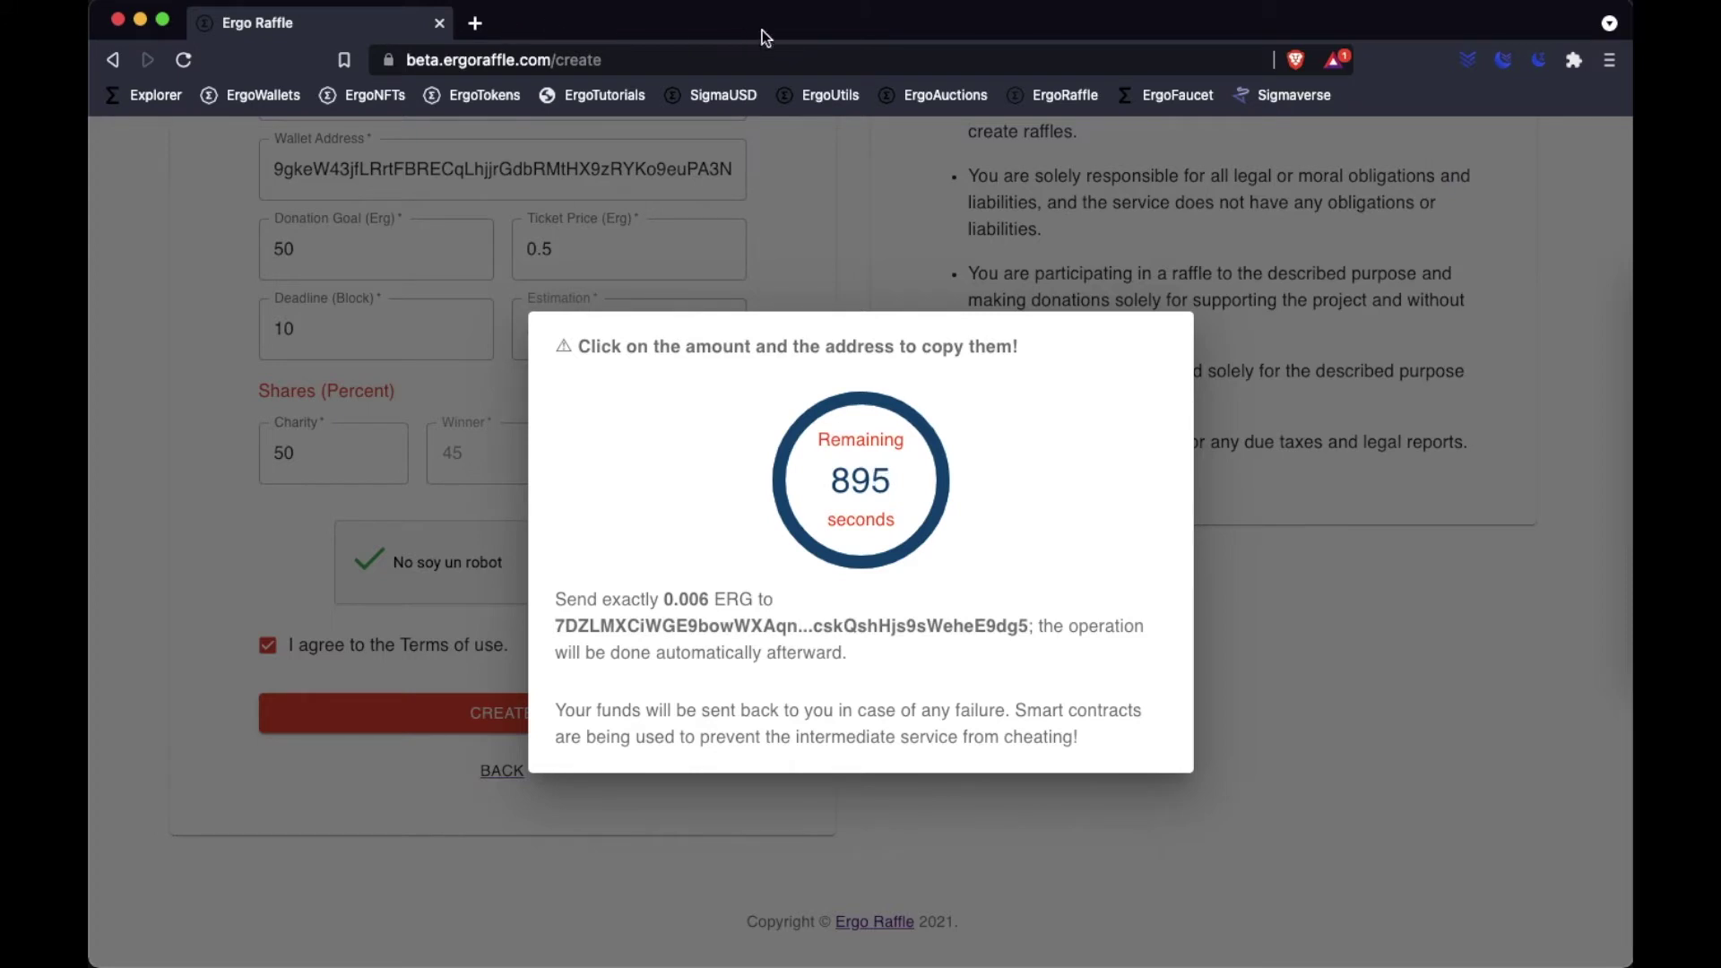
- Switch to the Yoroi wallet and paste the raffle's payment address as the destination of a new transfer
left_click(1477, 64)
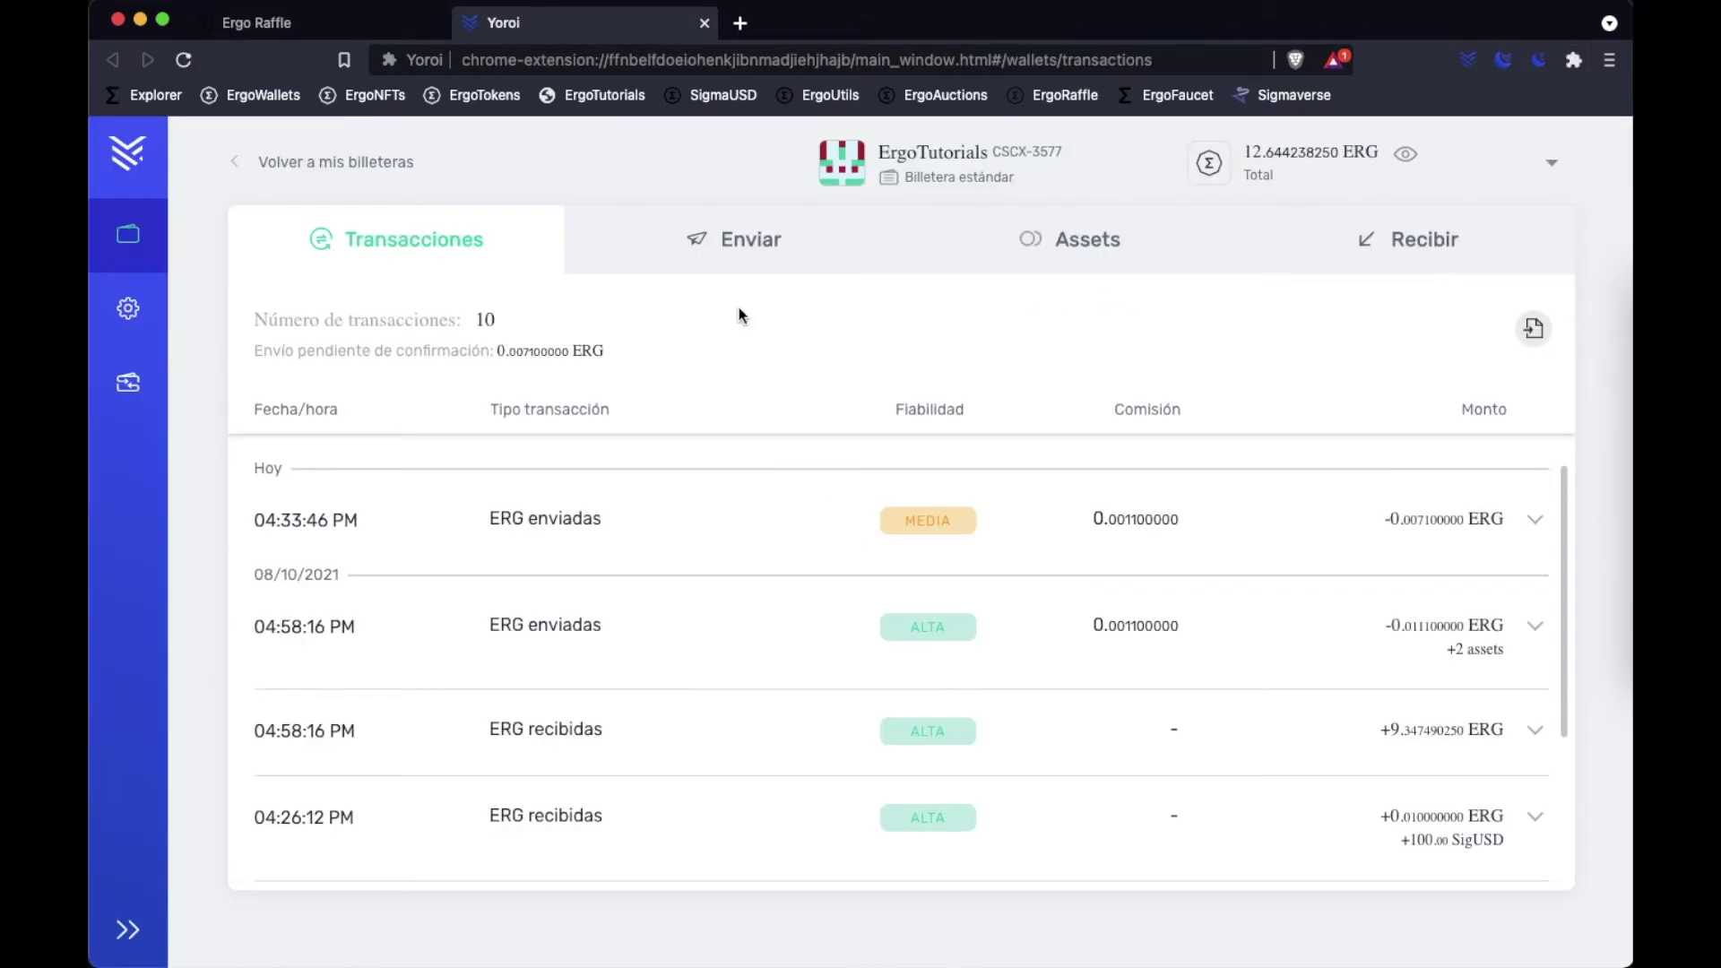
left_click(756, 250)
left_click(523, 480)
key("super+v")
- Copy the required amount from the raffle's payment request and enter 0.006 ERG as the transfer amount in Yoroi
left_click(358, 25)
left_click(698, 600)
left_click(600, 25)
left_click(388, 573)
type("0.006")
- Proceed to the transaction confirmation, enter the spending password and send the payment
left_click(949, 839)
left_click(765, 641)
type("********")
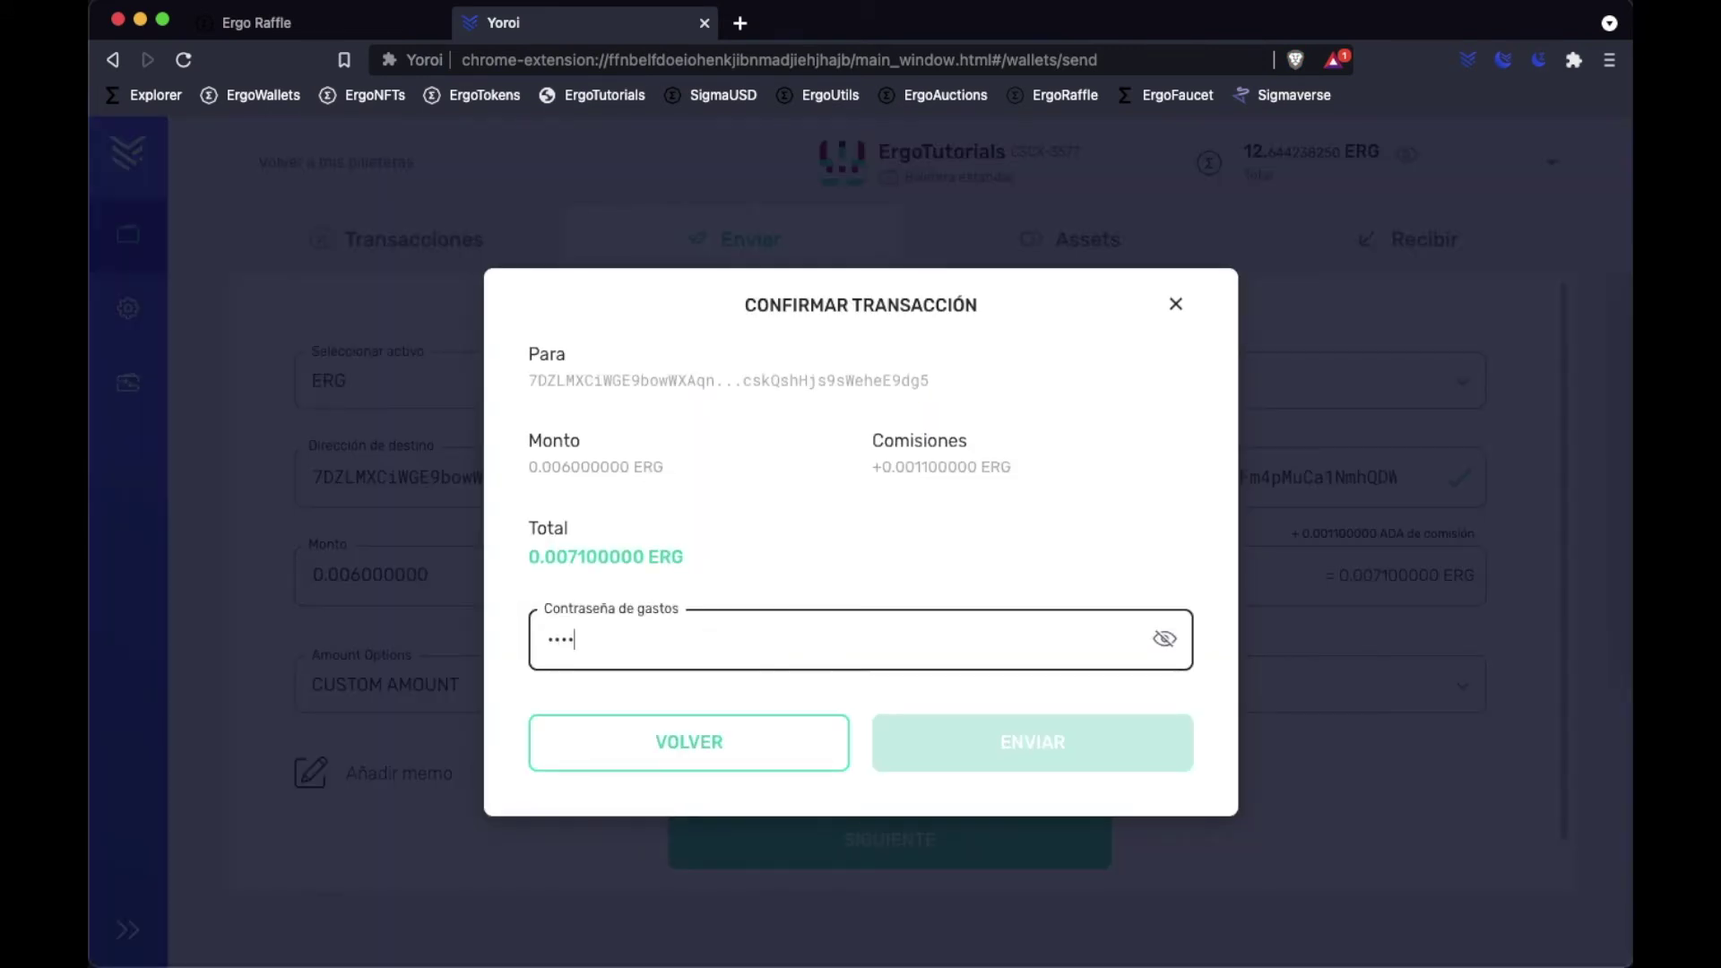
type("****************")
left_click(1100, 750)
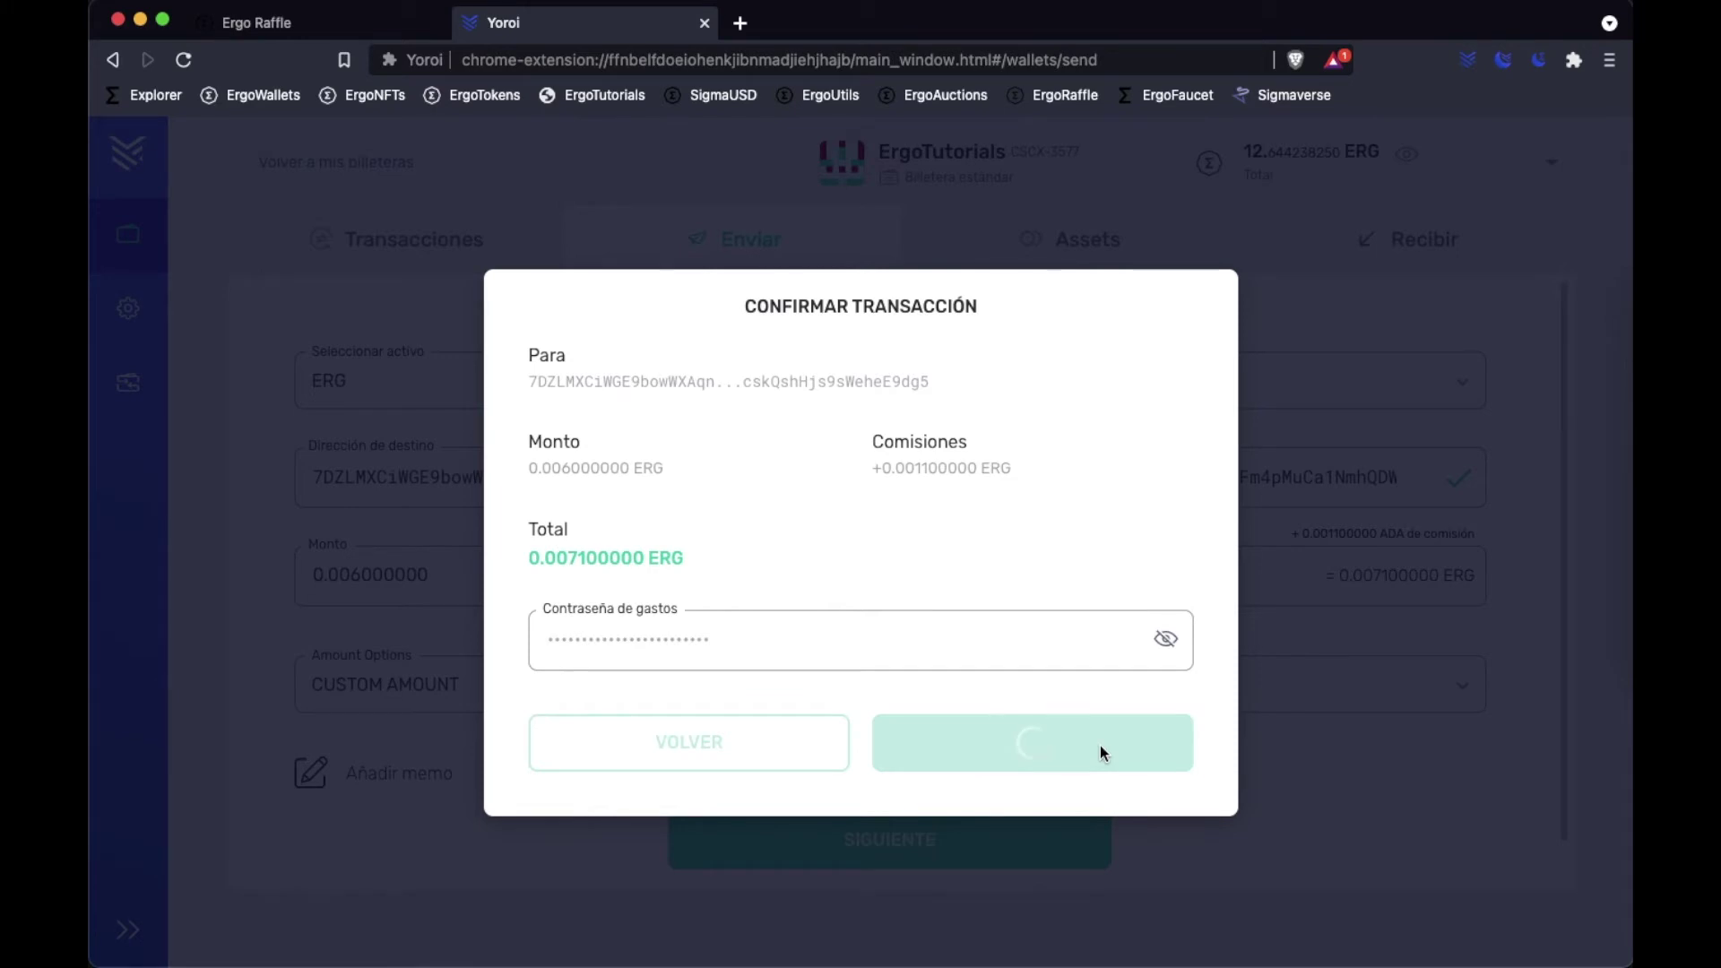
left_click(1017, 678)
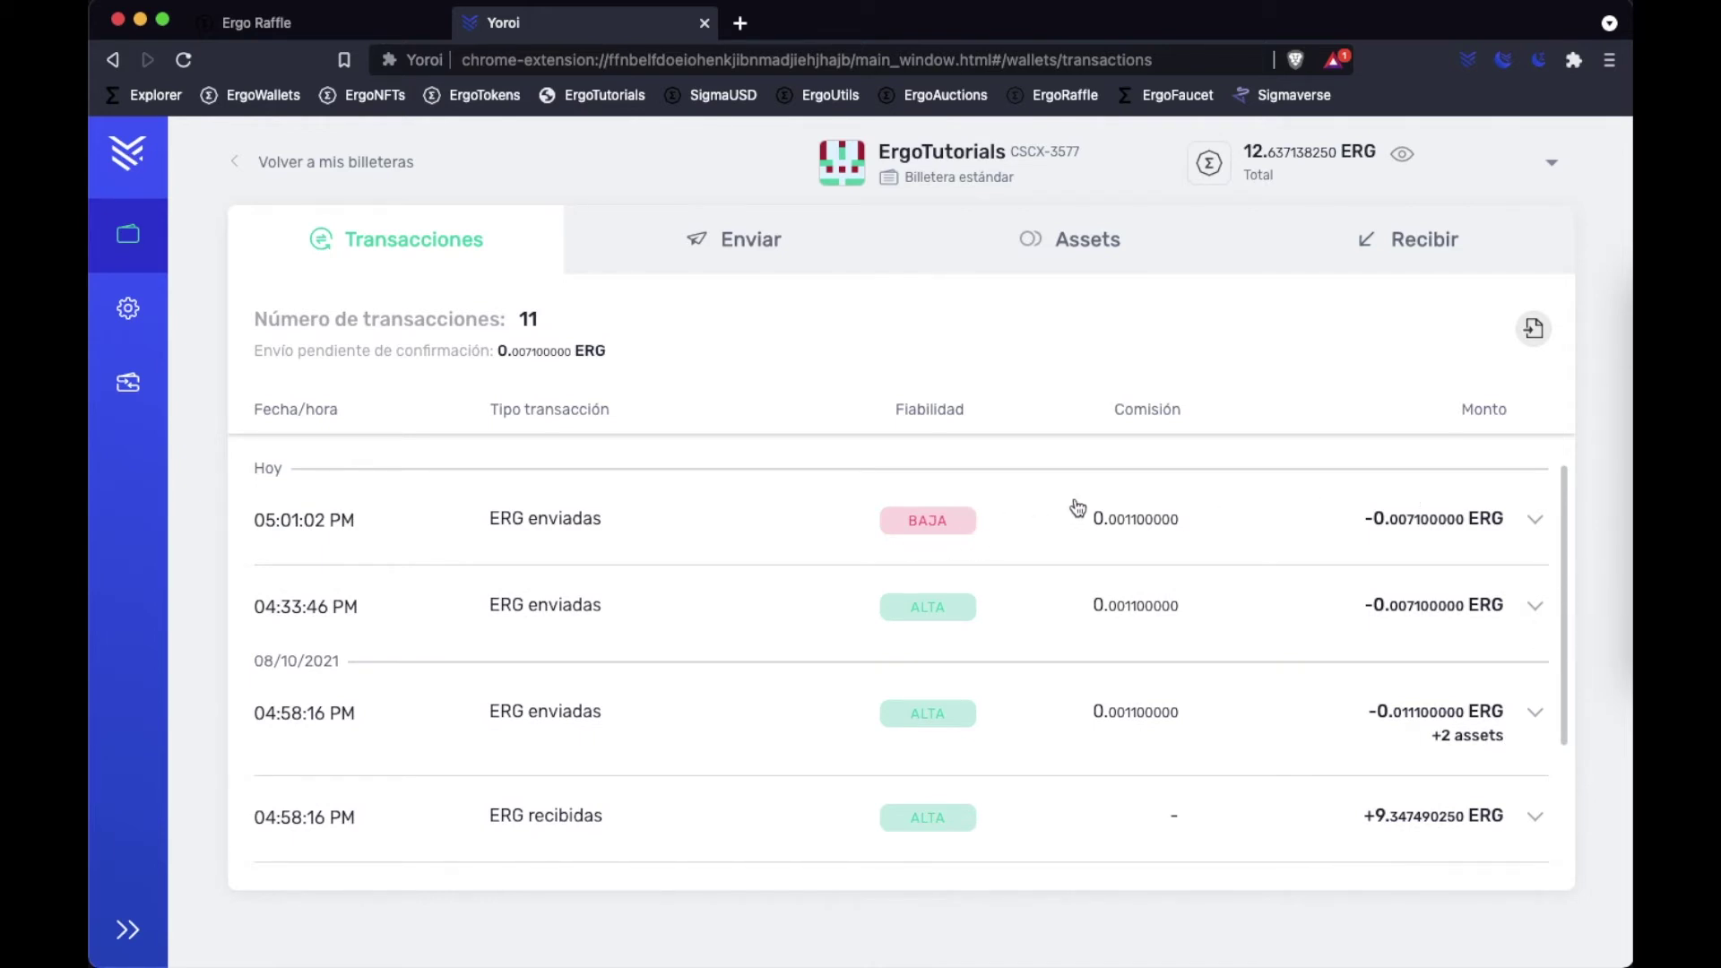
- Return to Ergo Raffle, dismiss the payment request and reload the list of raffles on the home page
left_click(353, 30)
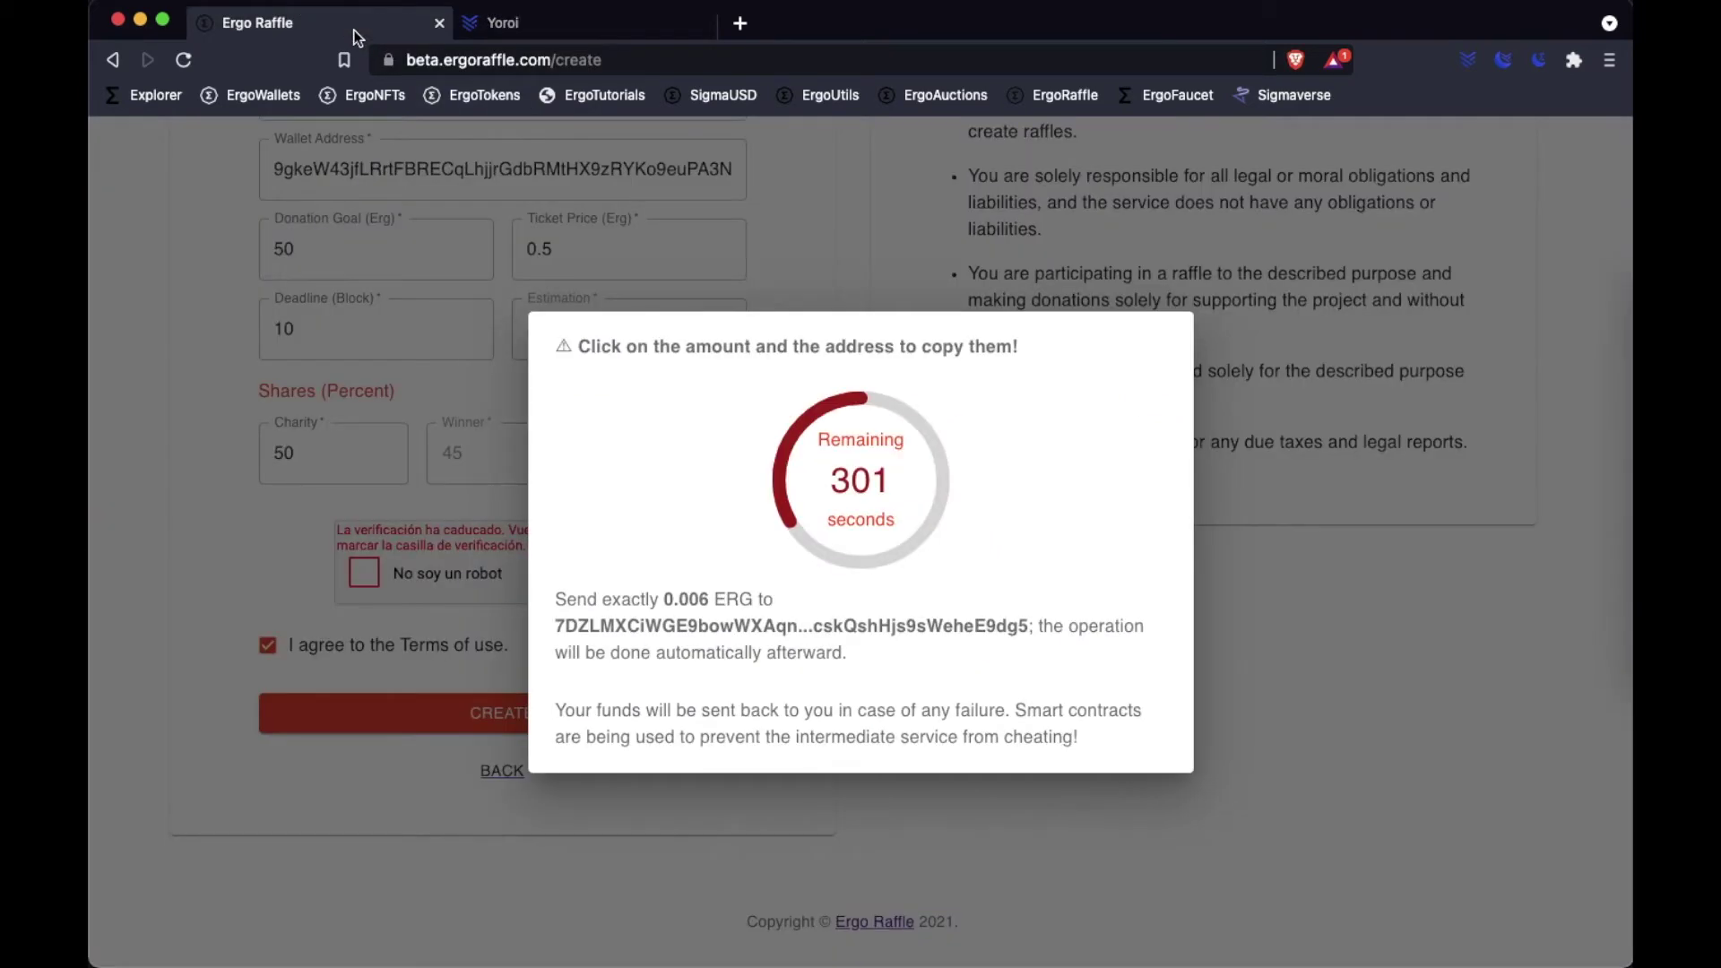
left_click(1309, 583)
scroll(898, 560, "up", 5)
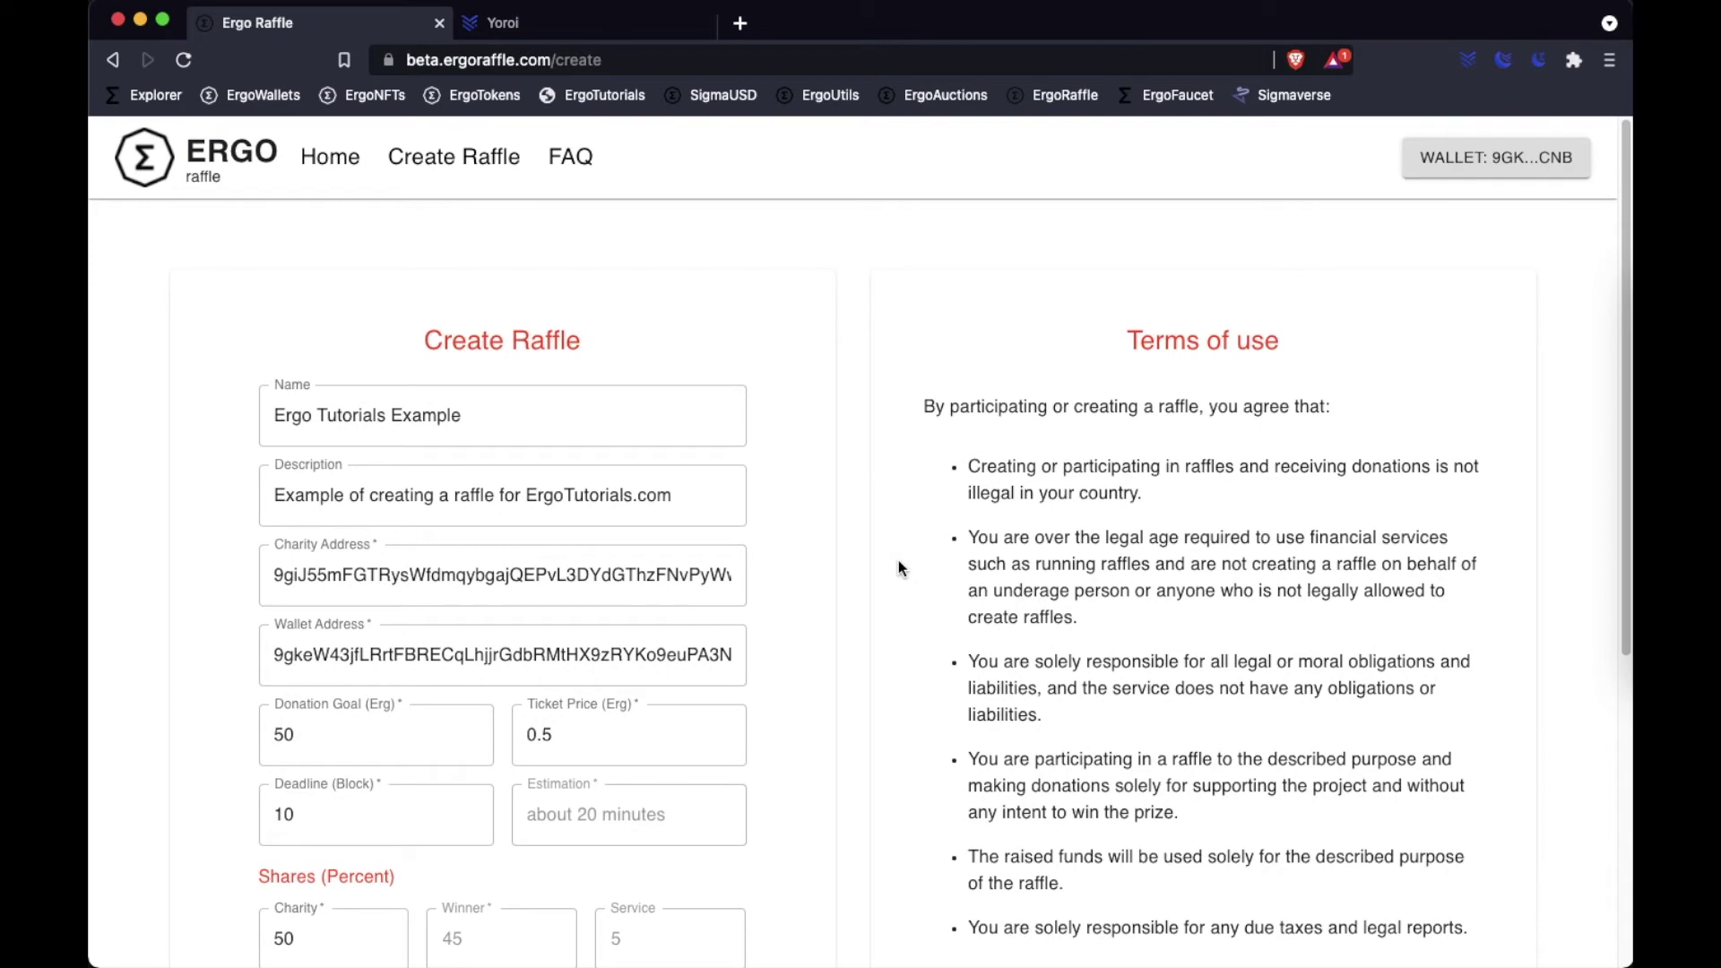
left_click(330, 158)
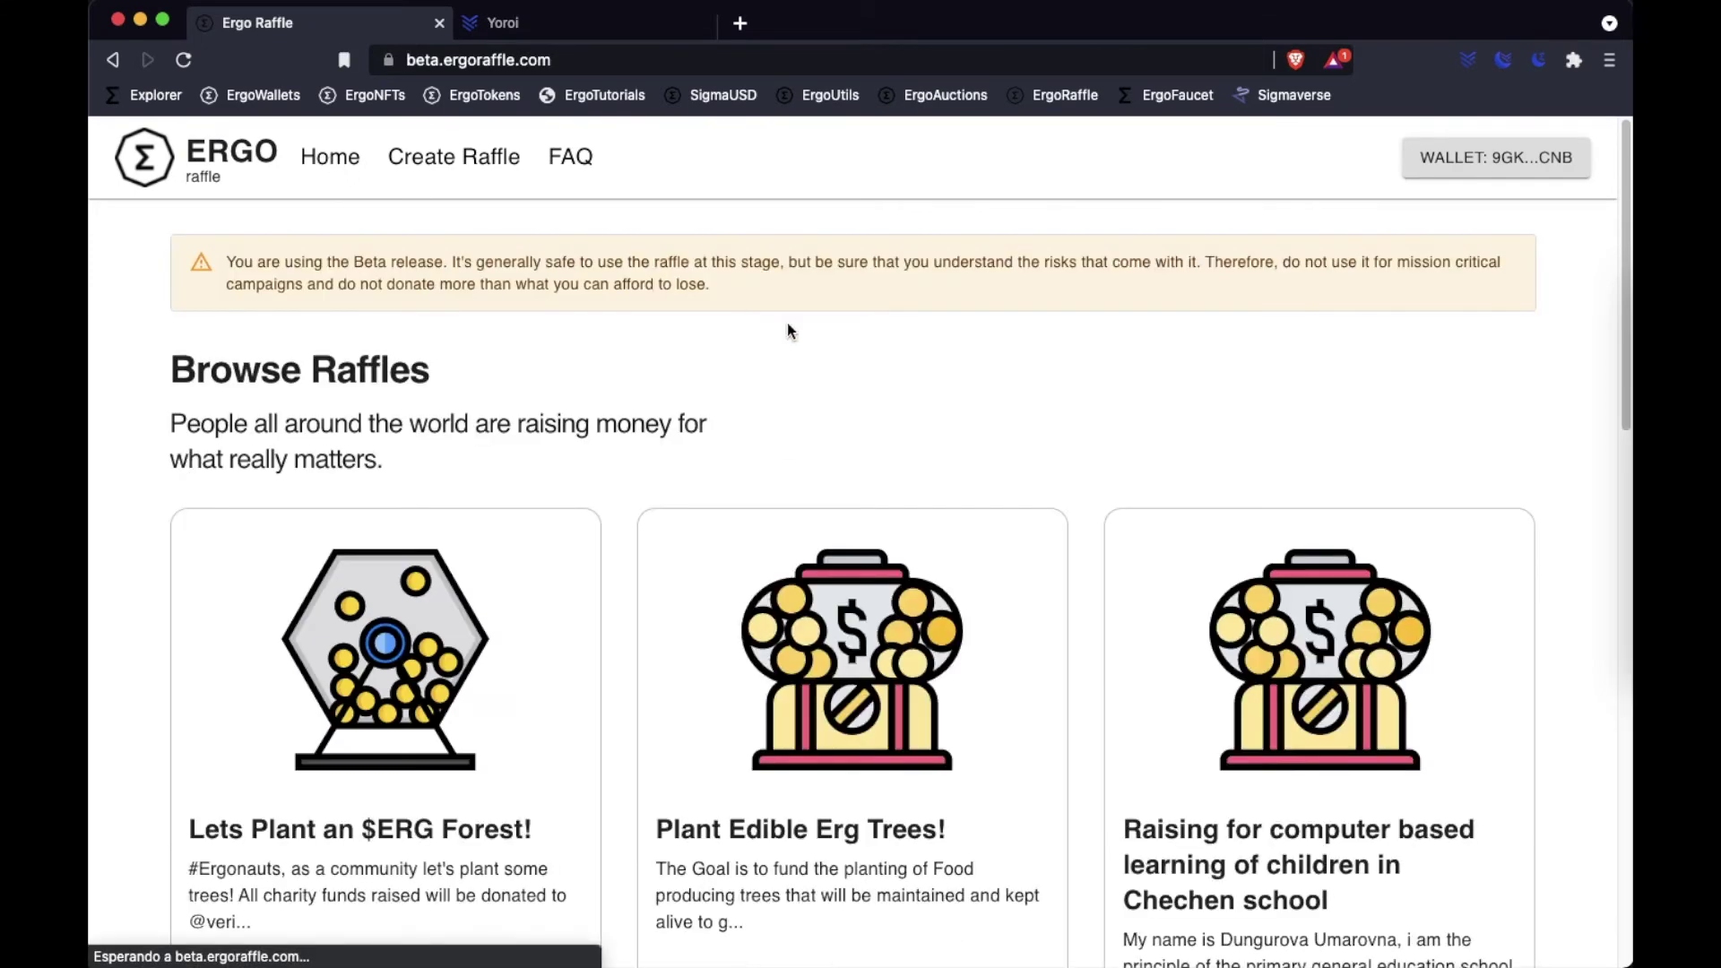
scroll(927, 368, "down", 1)
right_click(1278, 349)
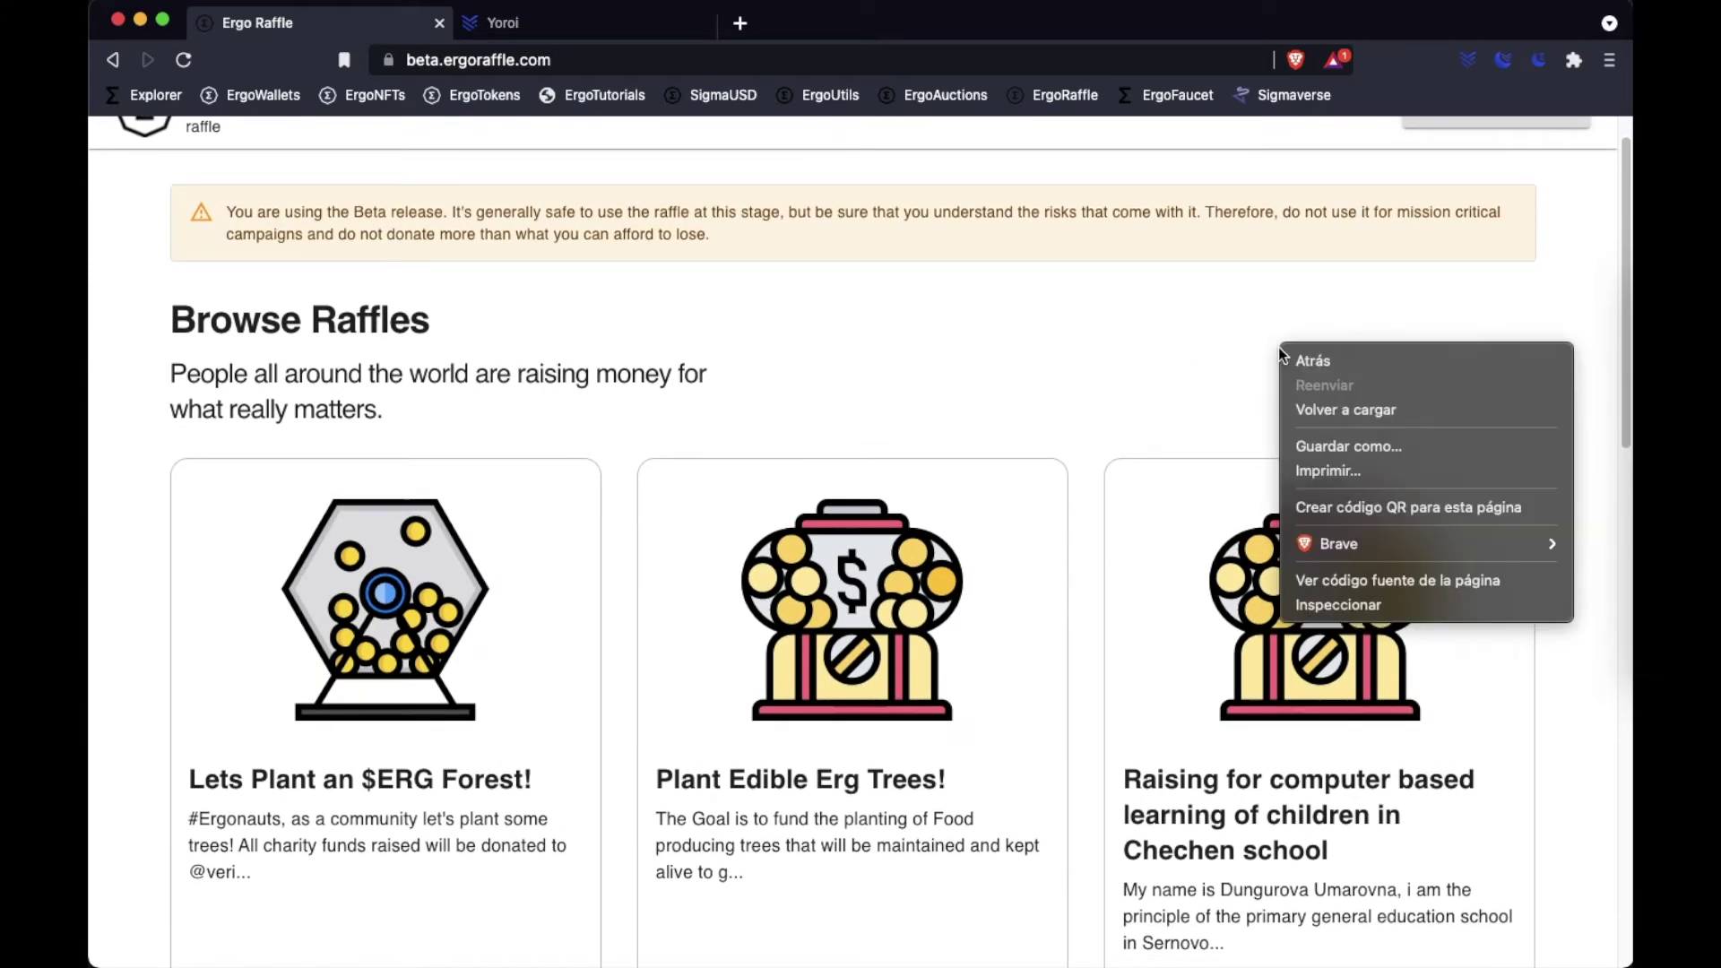
left_click(1347, 410)
scroll(1534, 390, "down", 5)
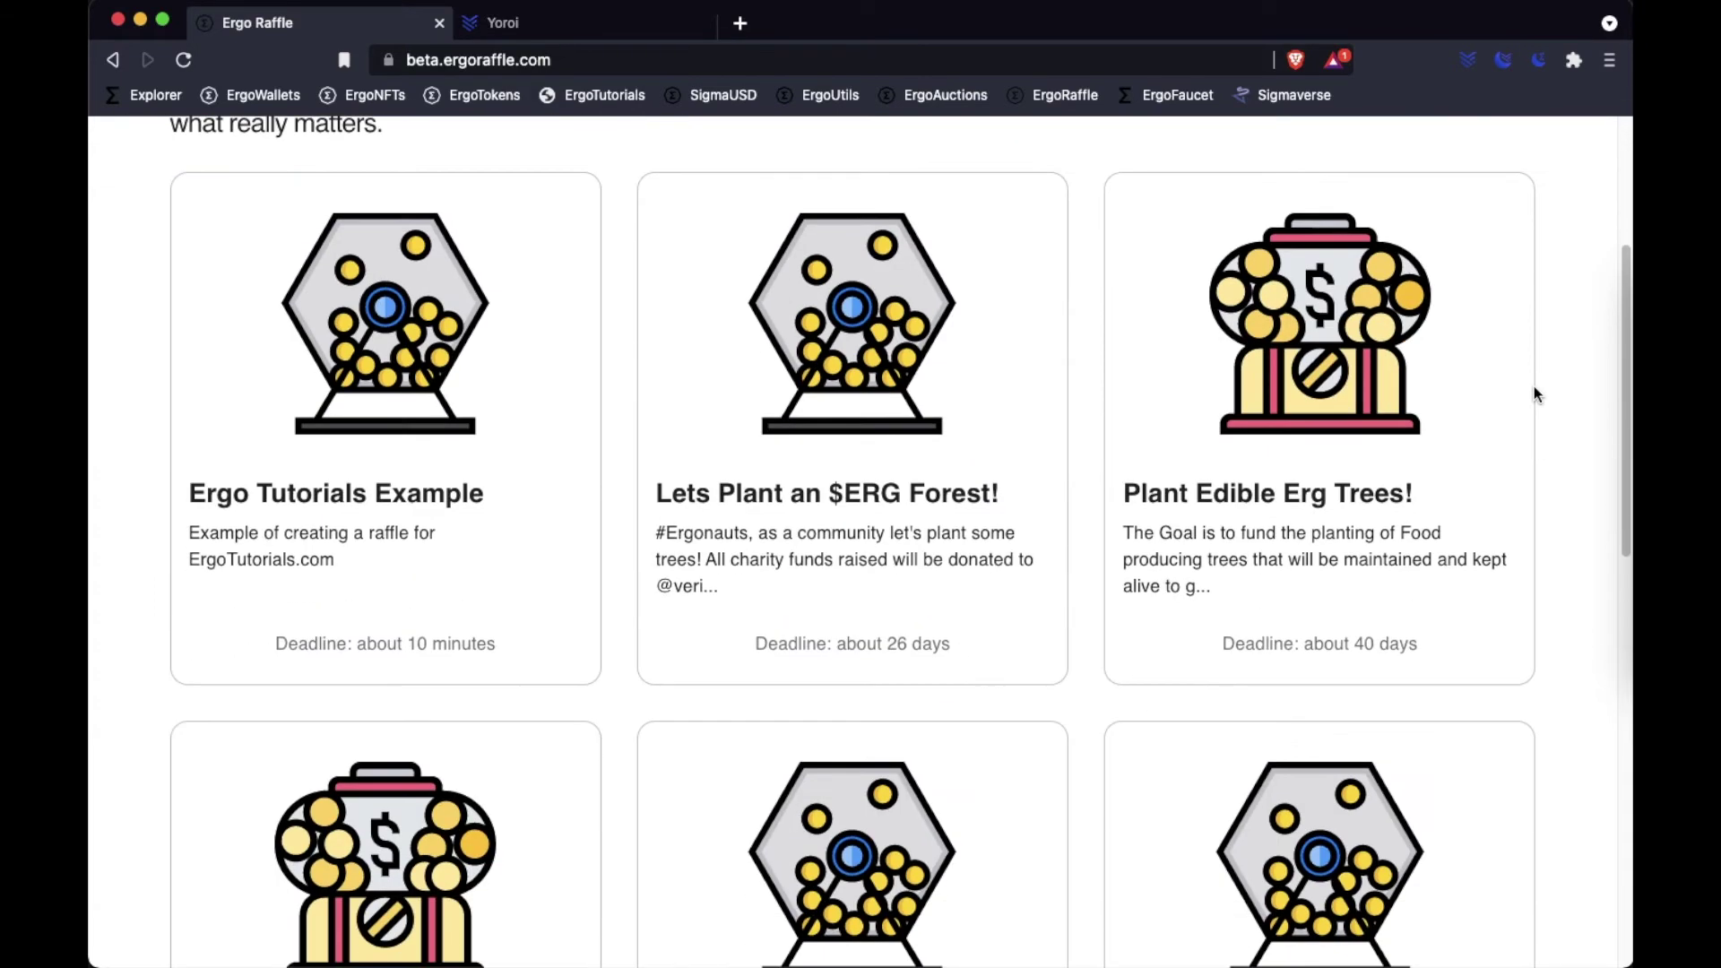
- Open the "Ergo Tutorials Example" raffle and examine its details, ticket section and donation form
left_click(538, 564)
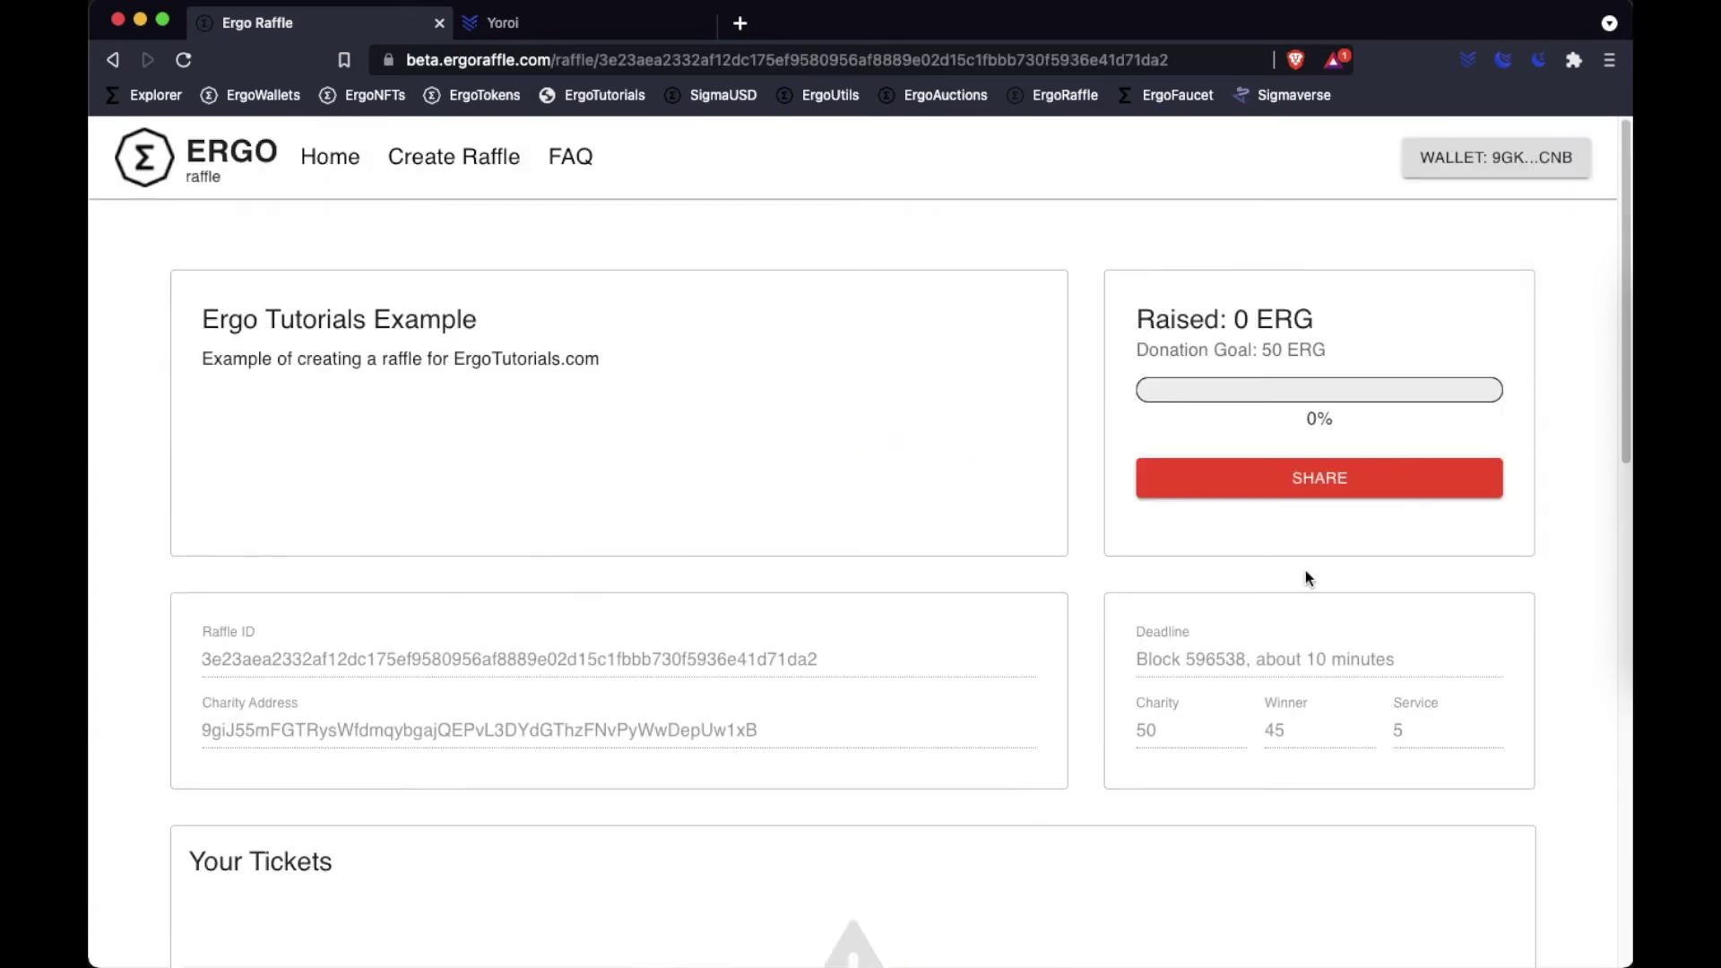
scroll(1579, 516, "down", 5)
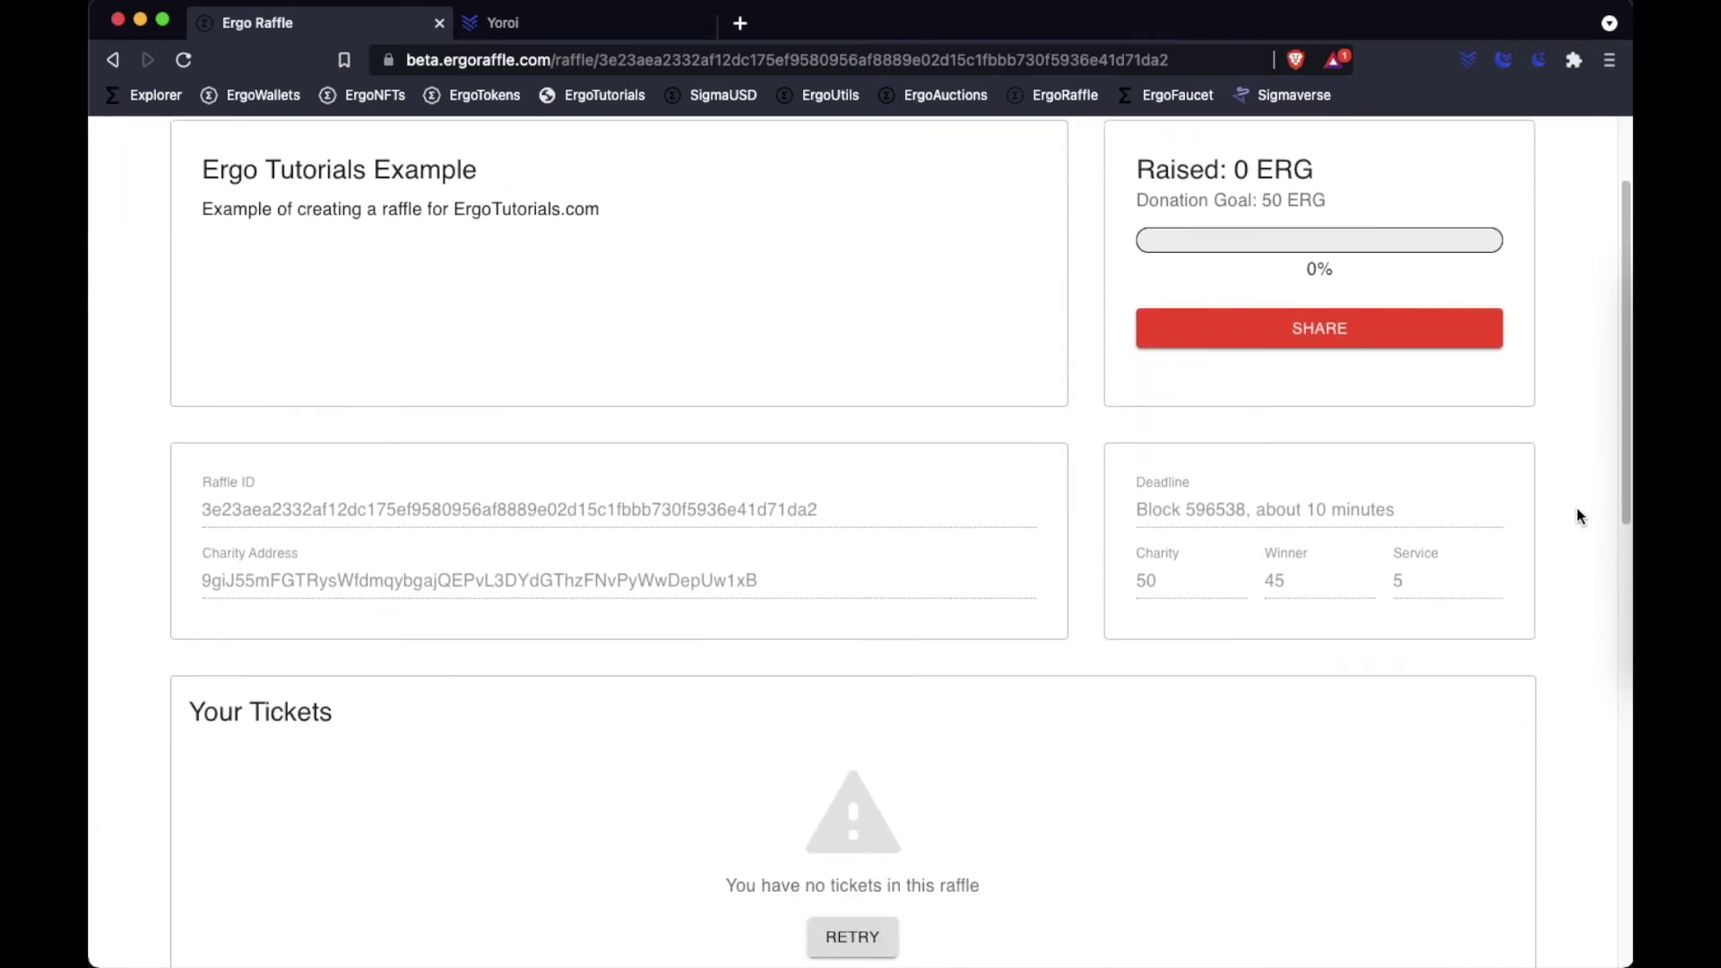
scroll(1578, 517, "down", 6)
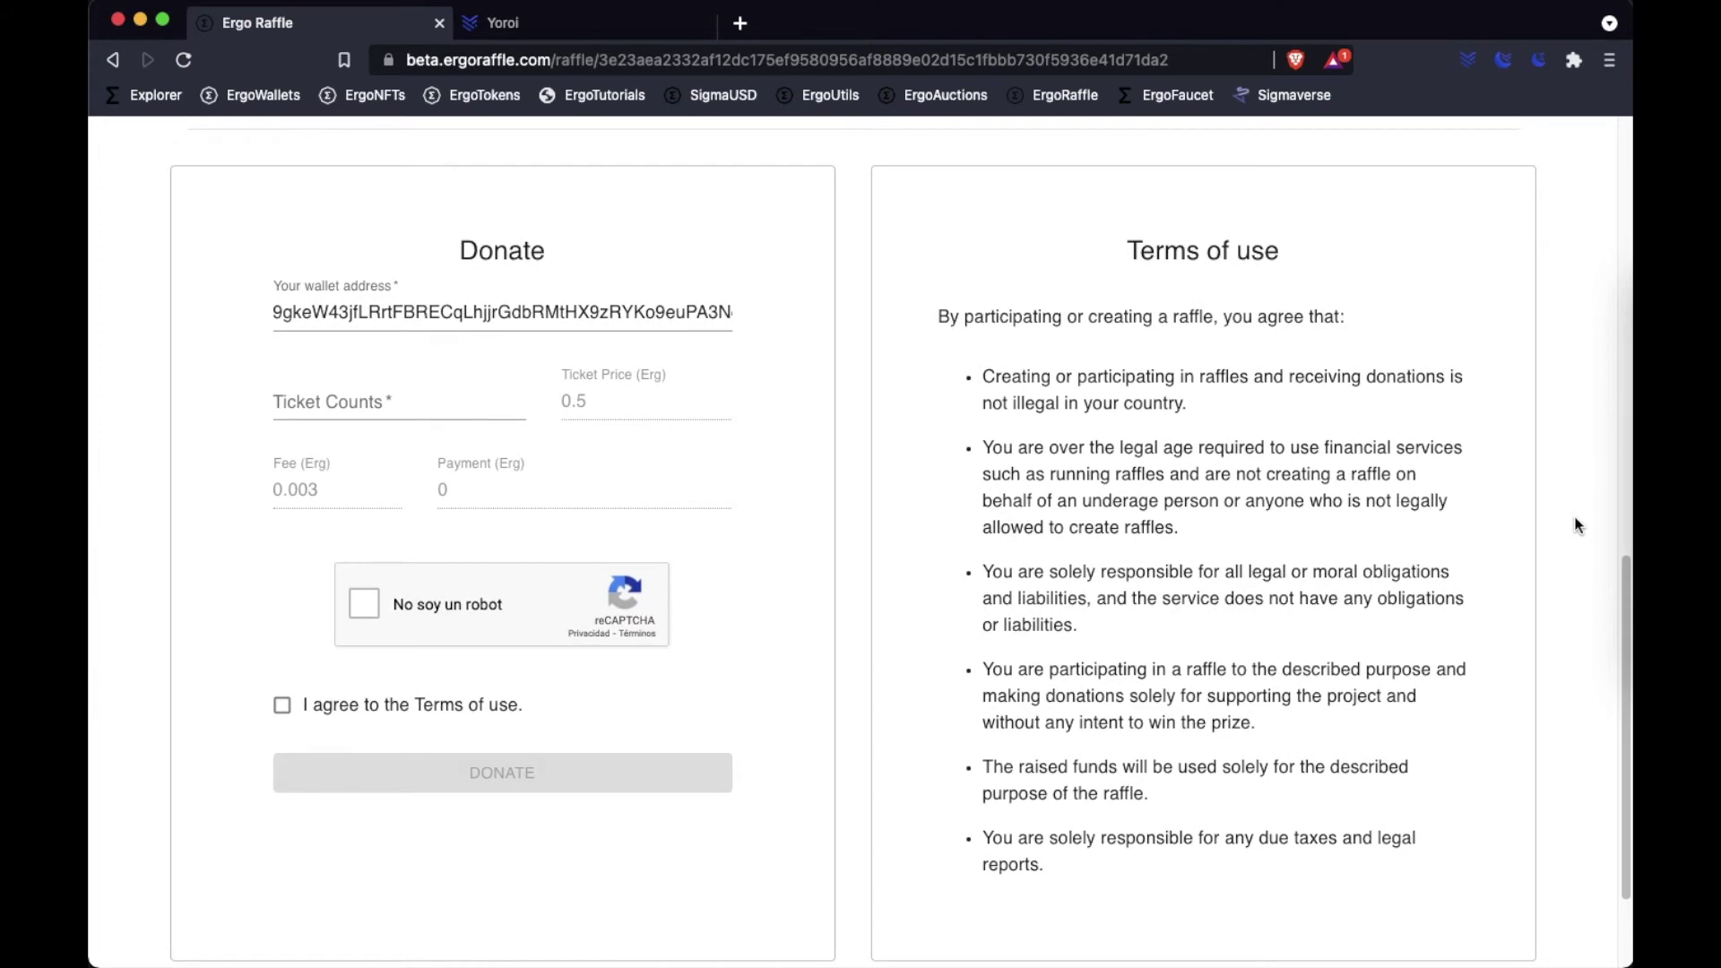
scroll(1578, 526, "down", 2)
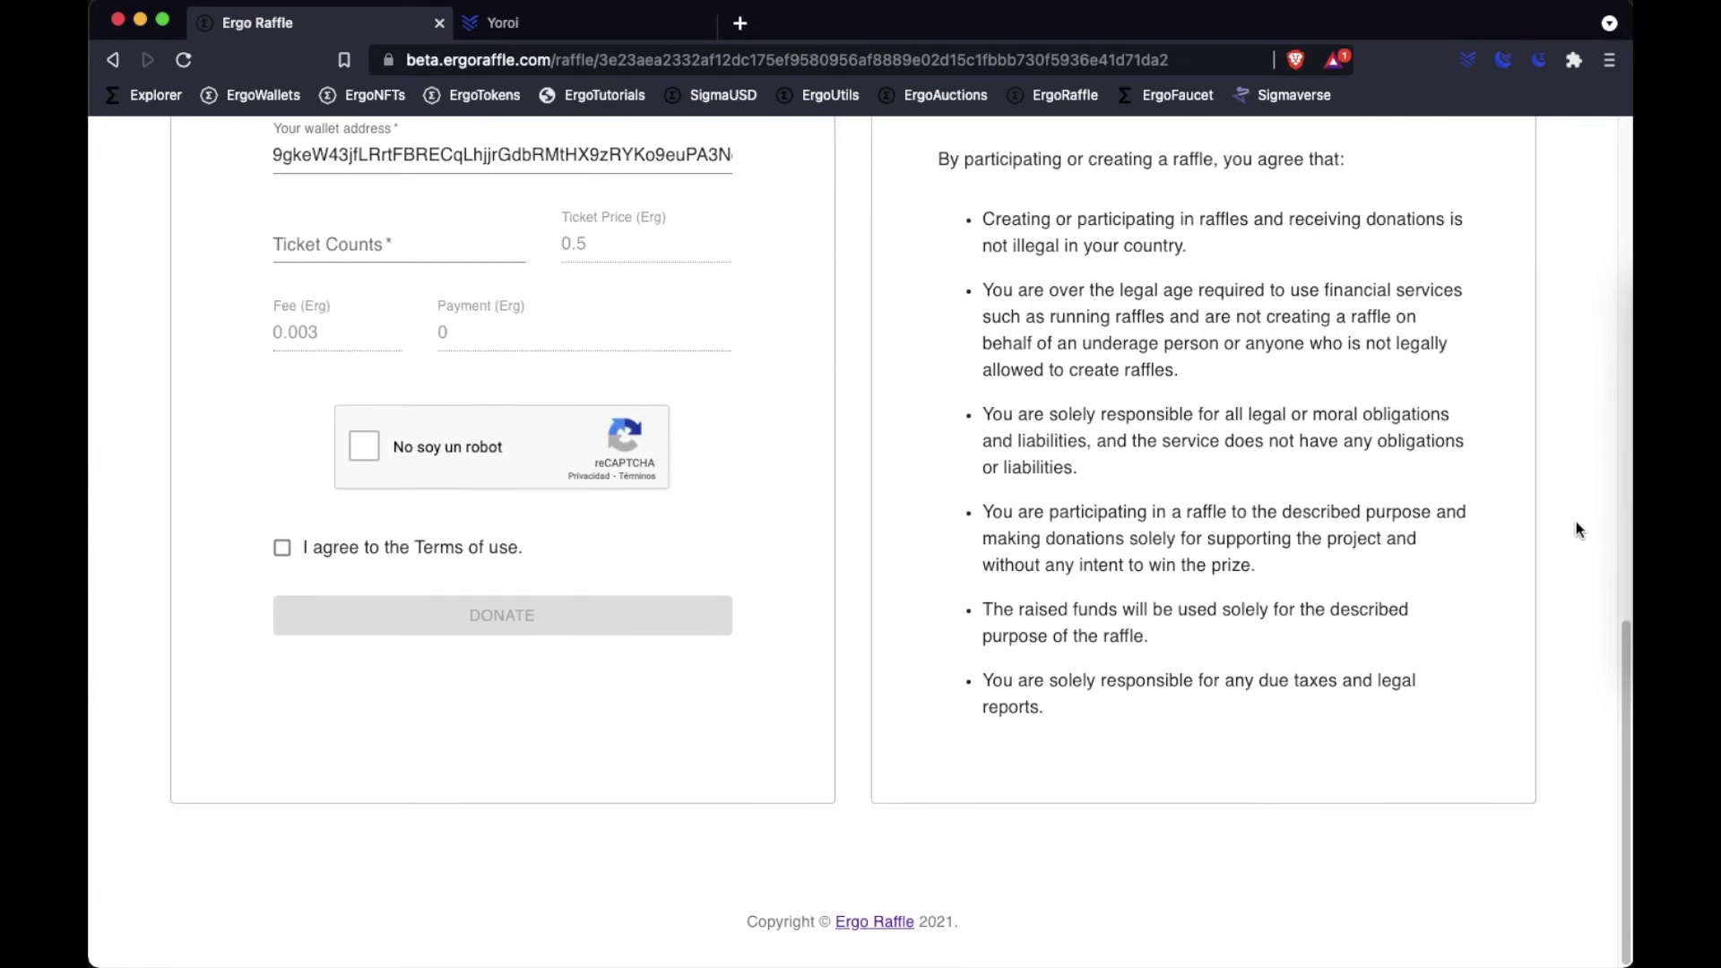
scroll(1575, 523, "up", 2)
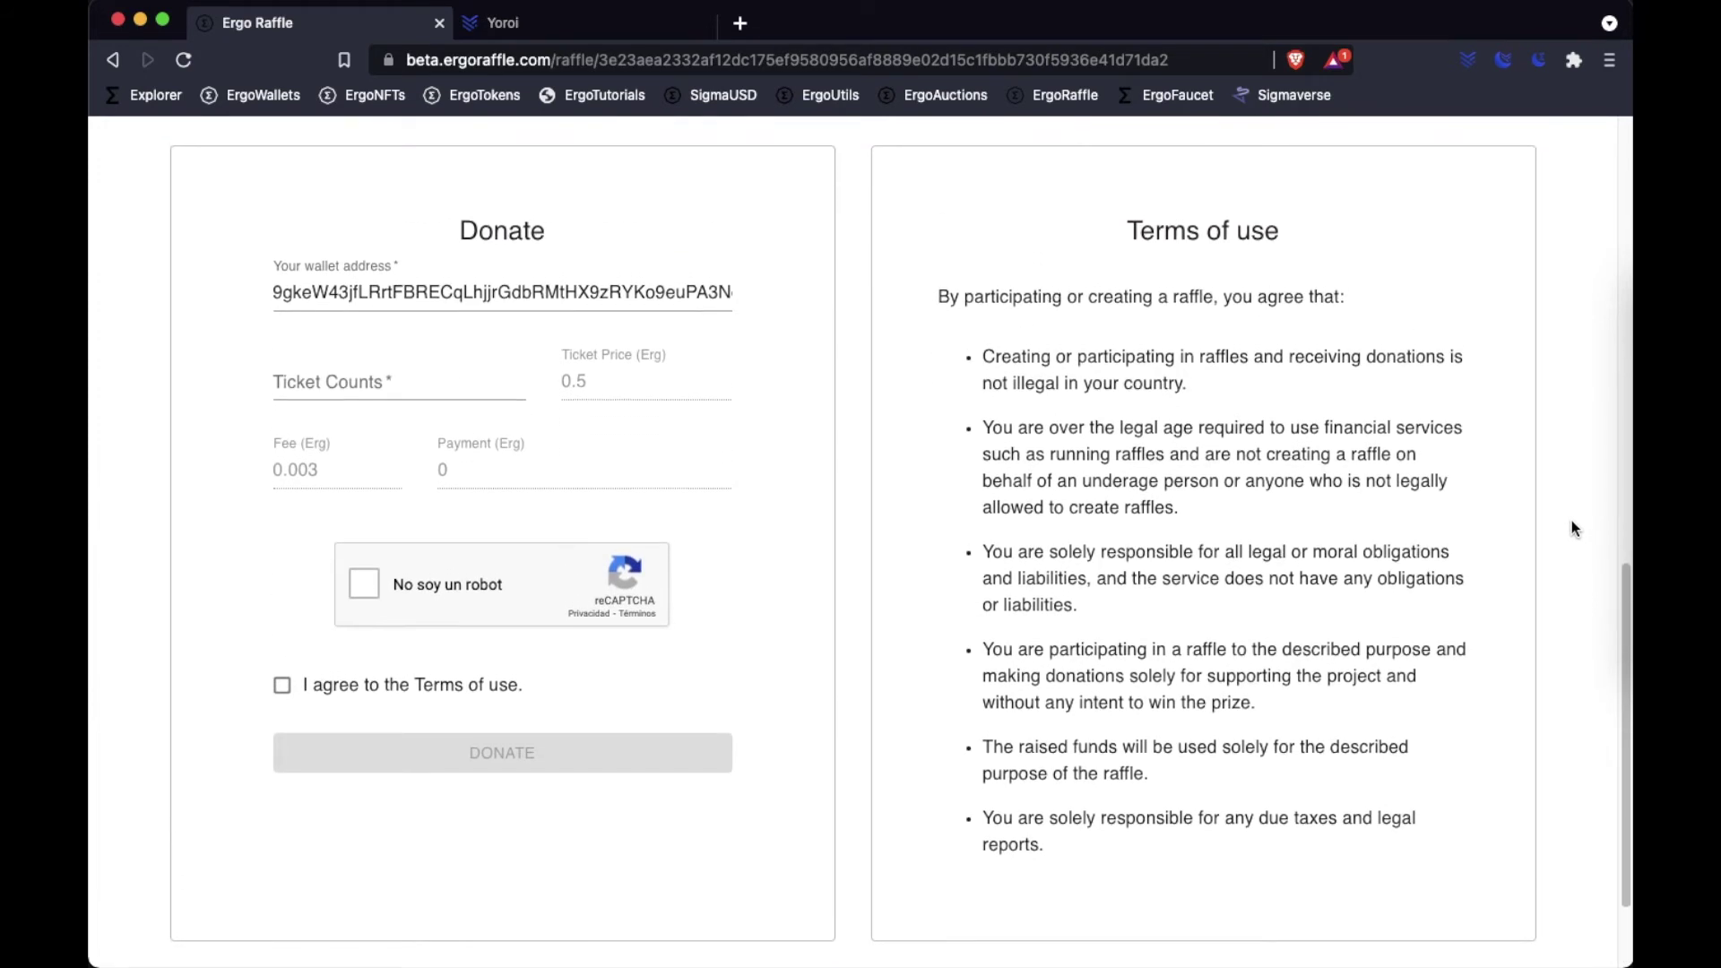
- Return to the home page and browse the full list of raffles for one to donate to
scroll(1562, 411, "up", 12)
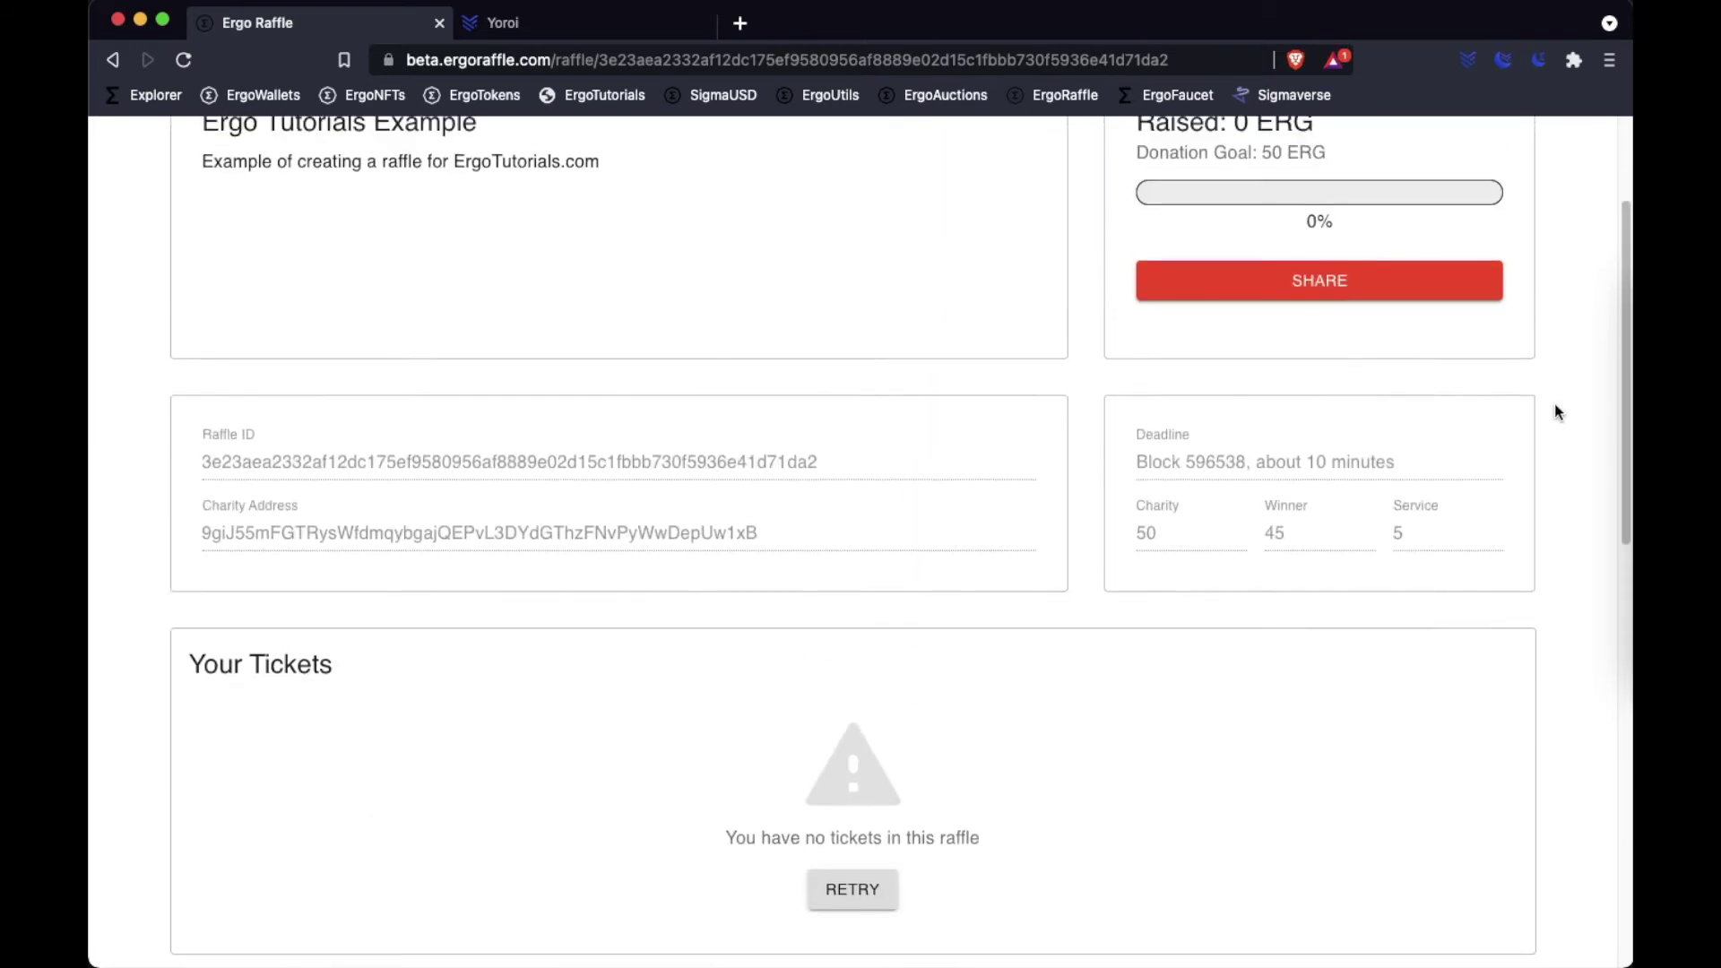
scroll(1553, 403, "up", 2)
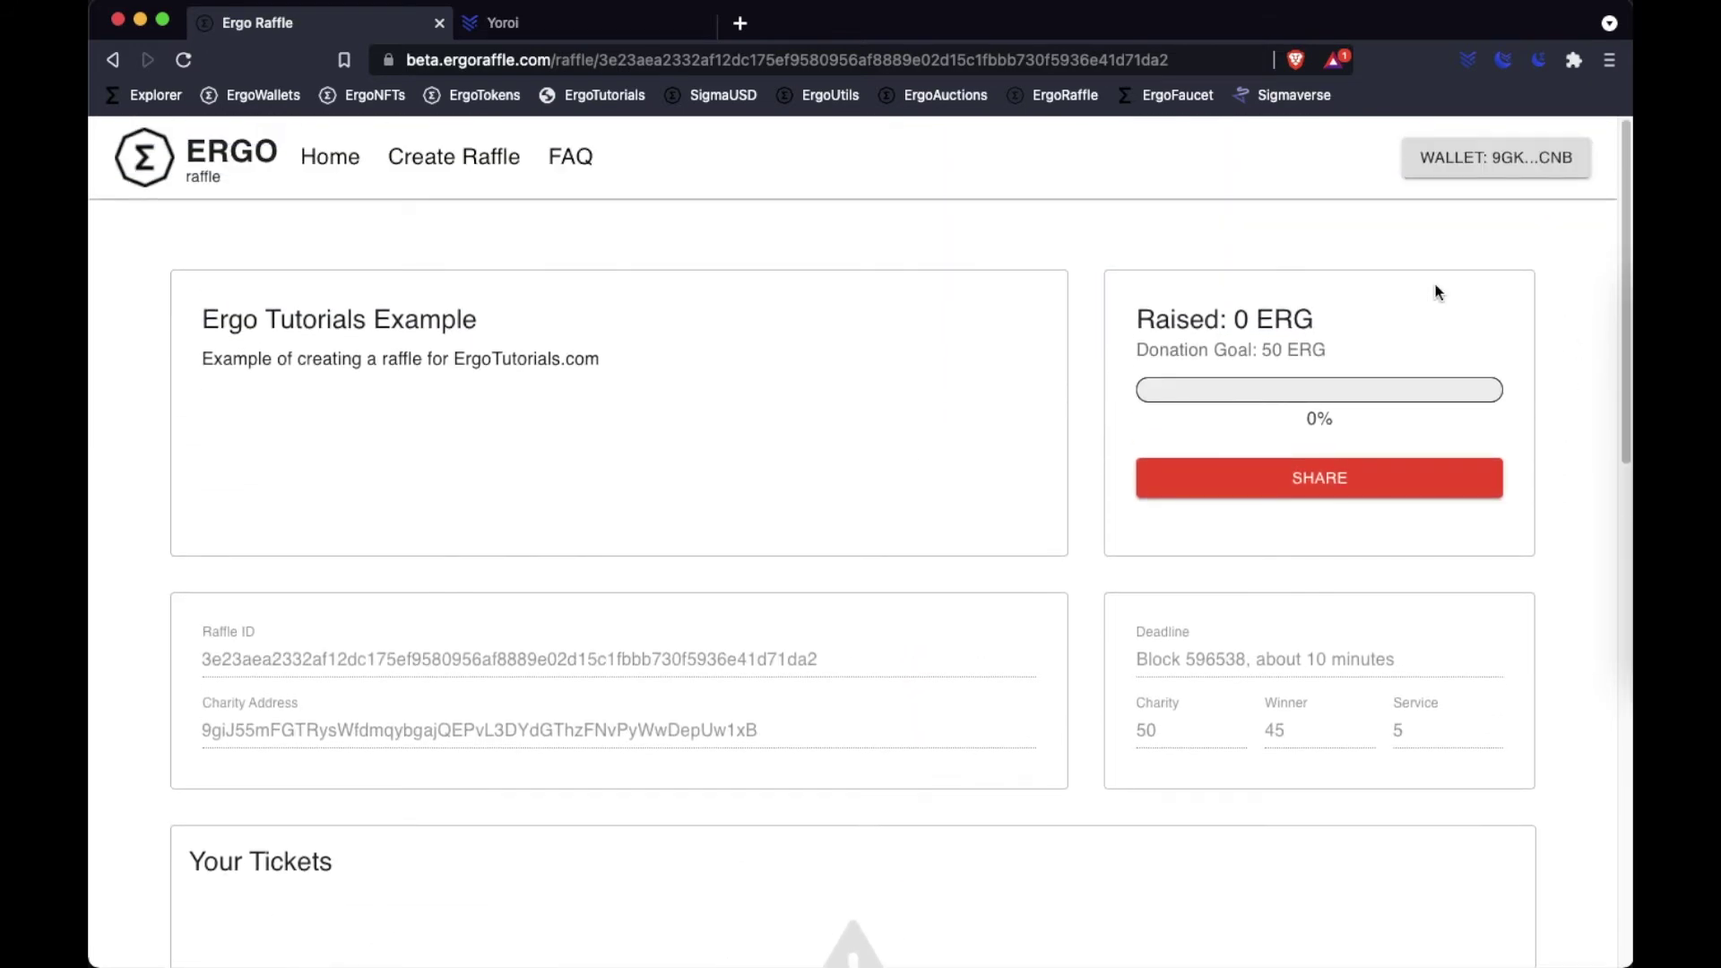
left_click(320, 165)
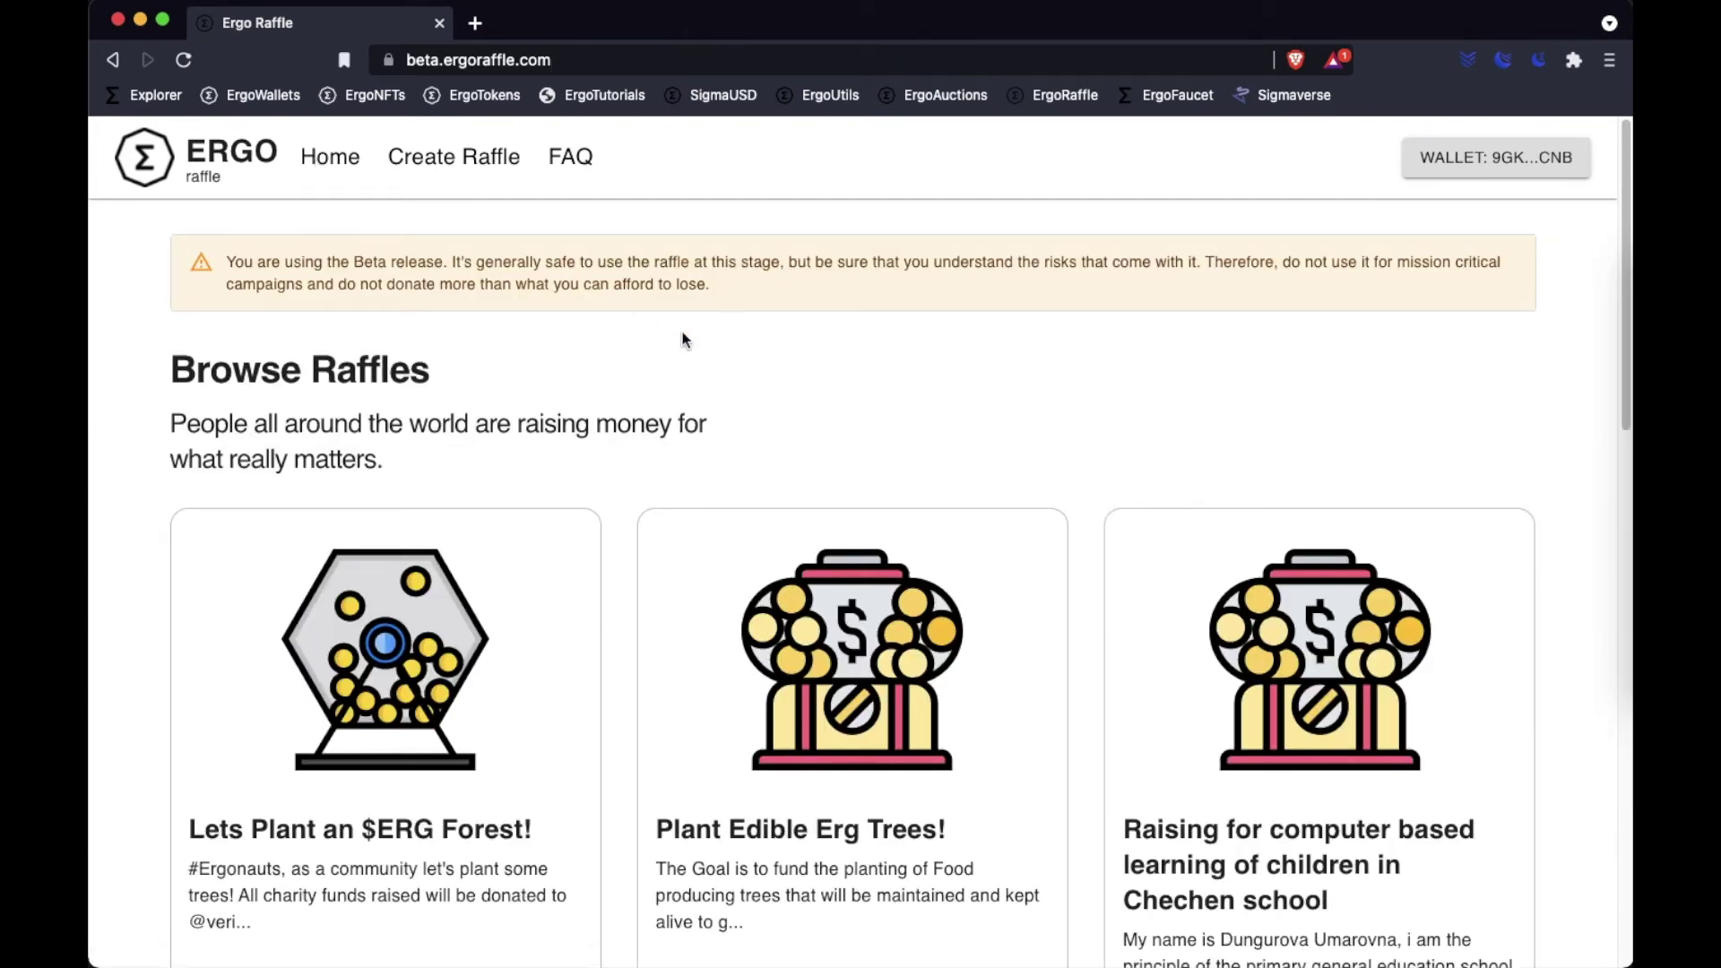
scroll(790, 383, "down", 2)
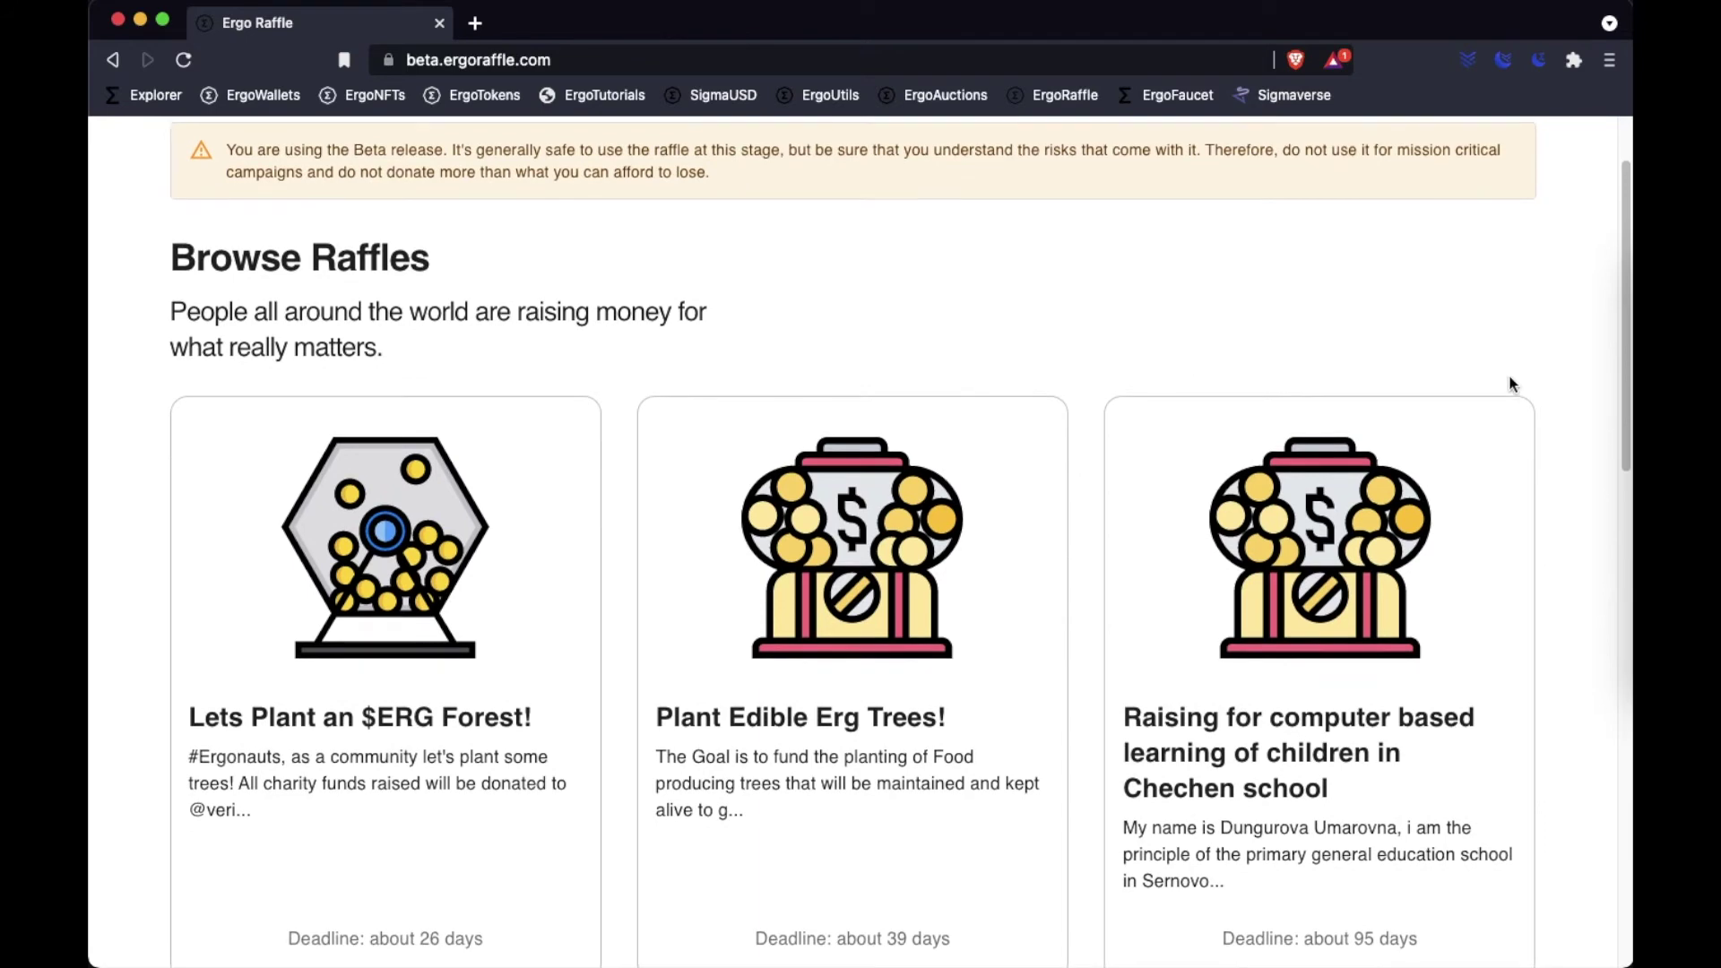
scroll(1577, 537, "down", 6)
scroll(1581, 578, "down", 4)
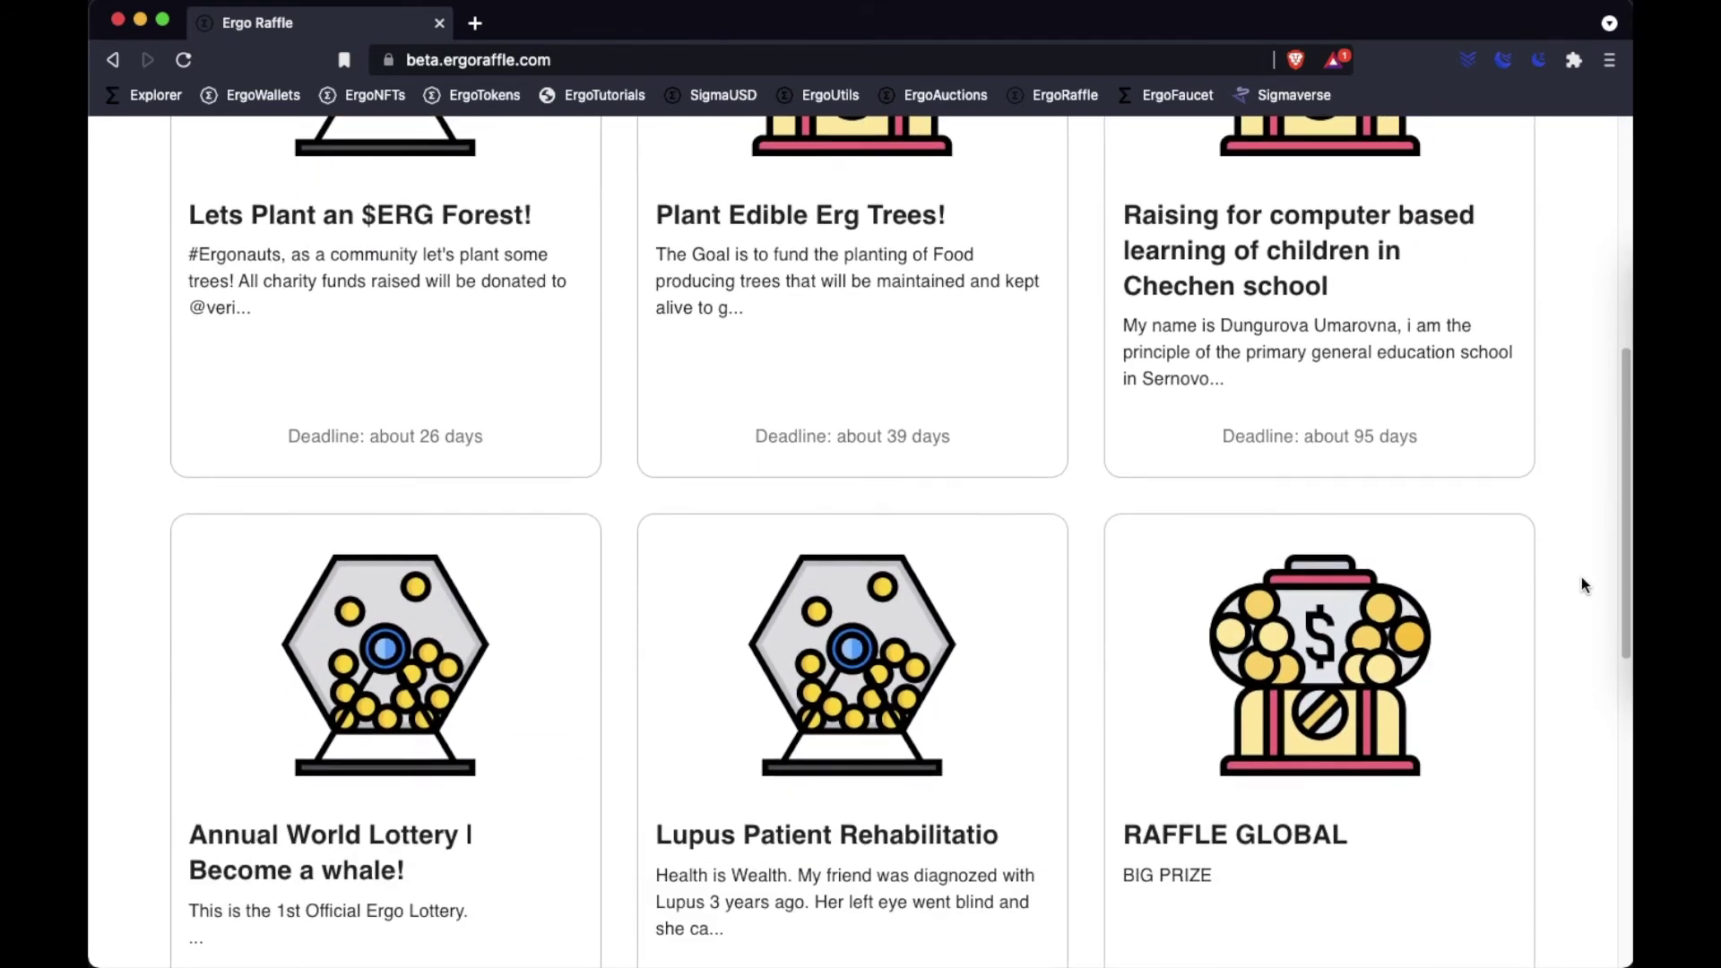
scroll(1581, 583, "down", 5)
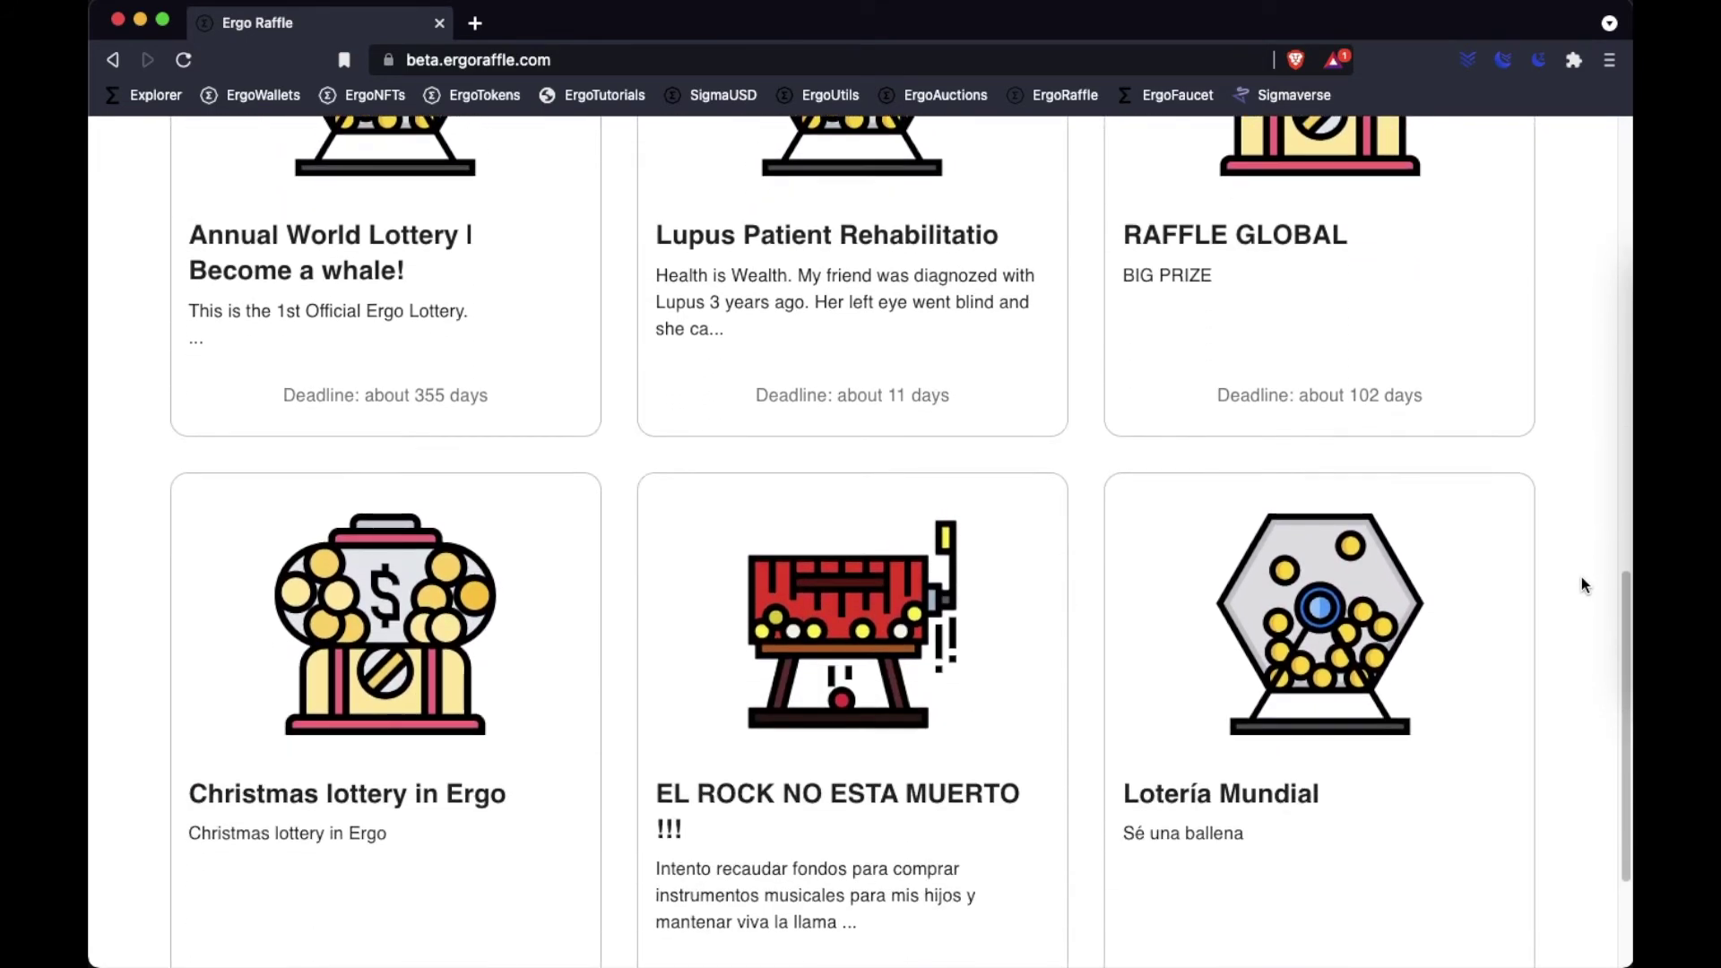
scroll(1581, 583, "down", 7)
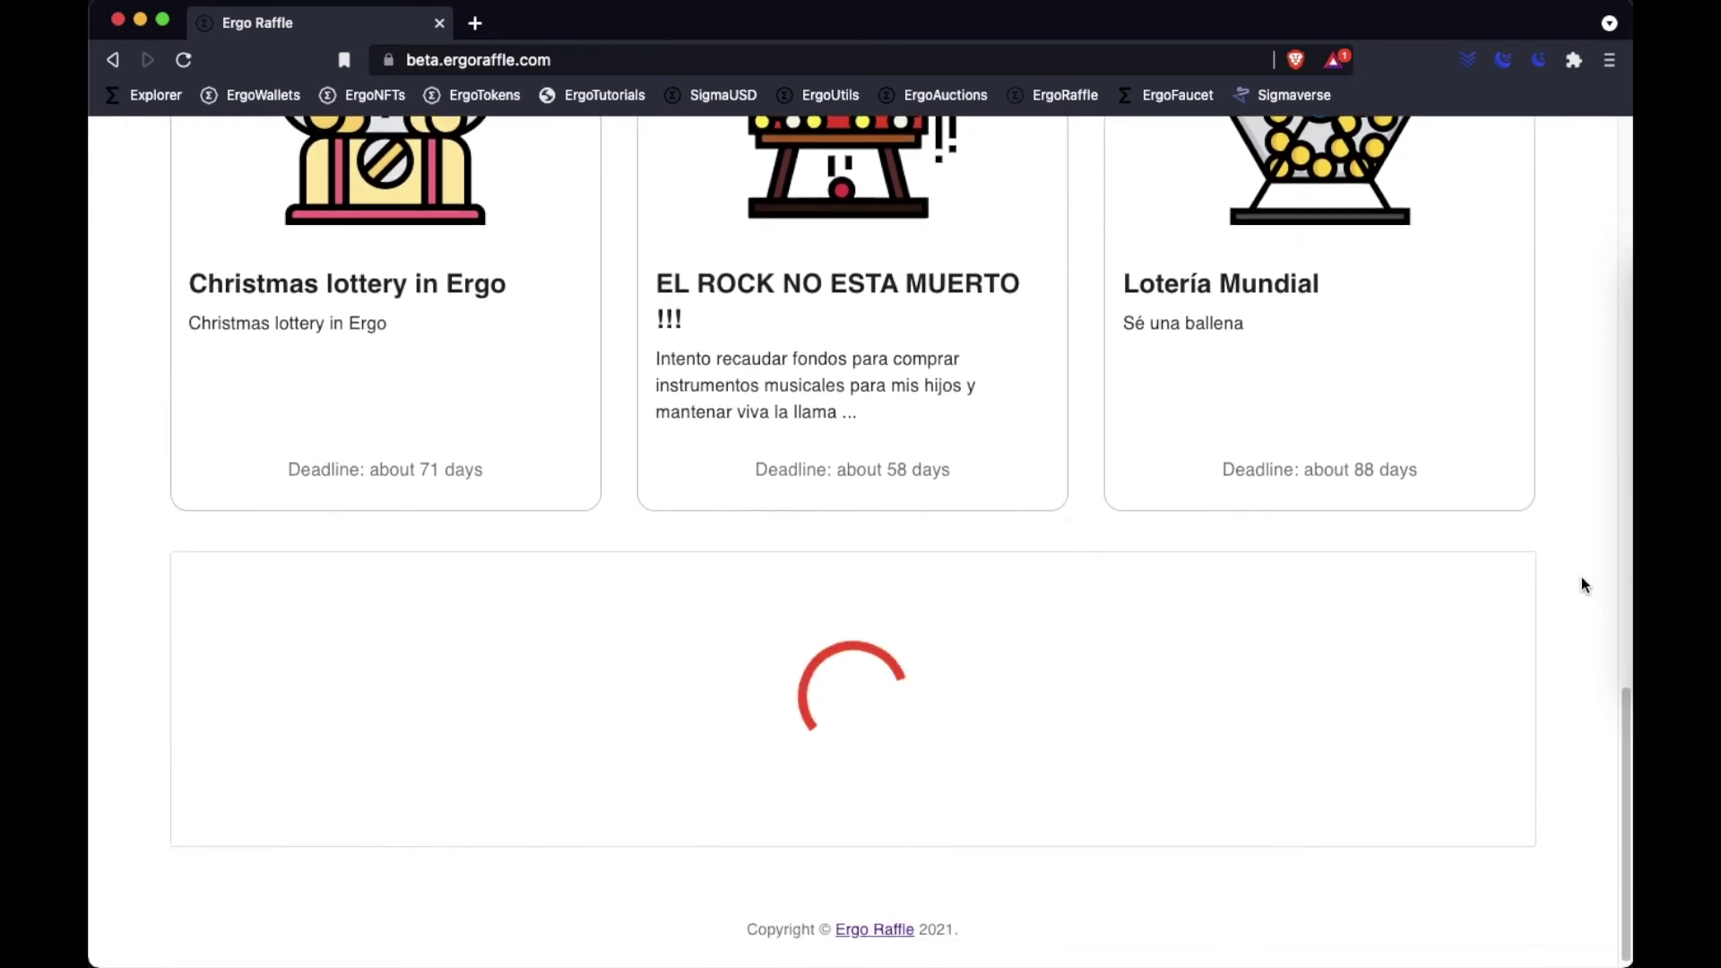
scroll(1581, 582, "down", 10)
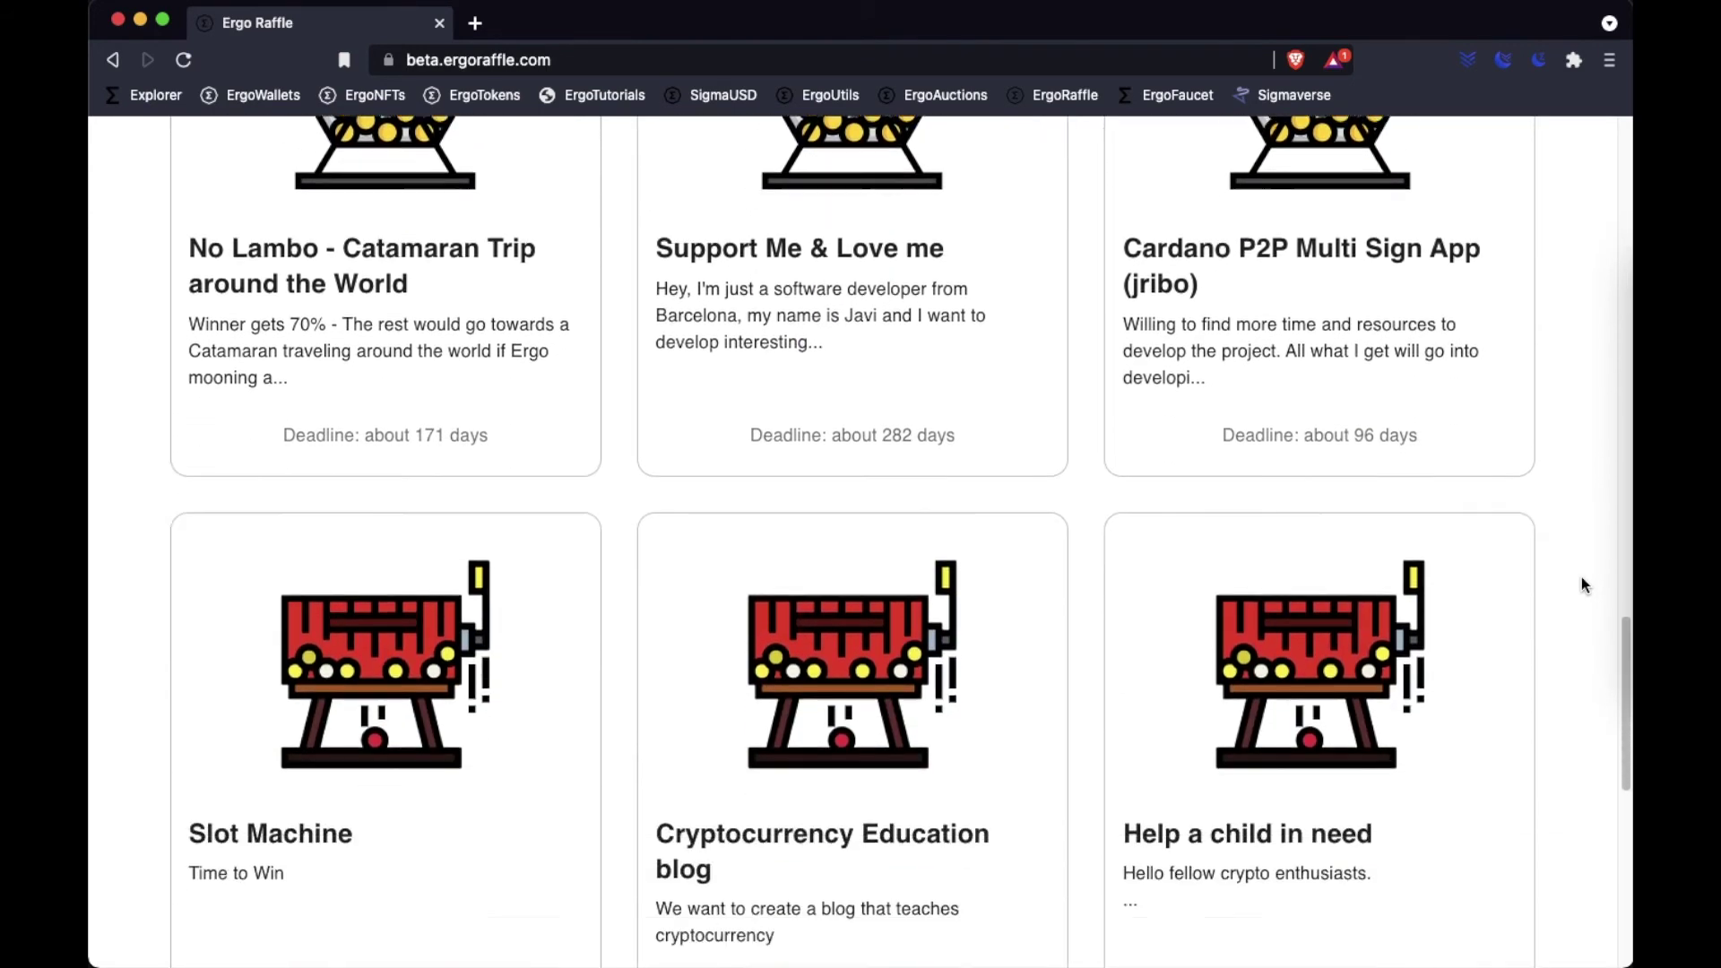
scroll(1581, 580, "down", 7)
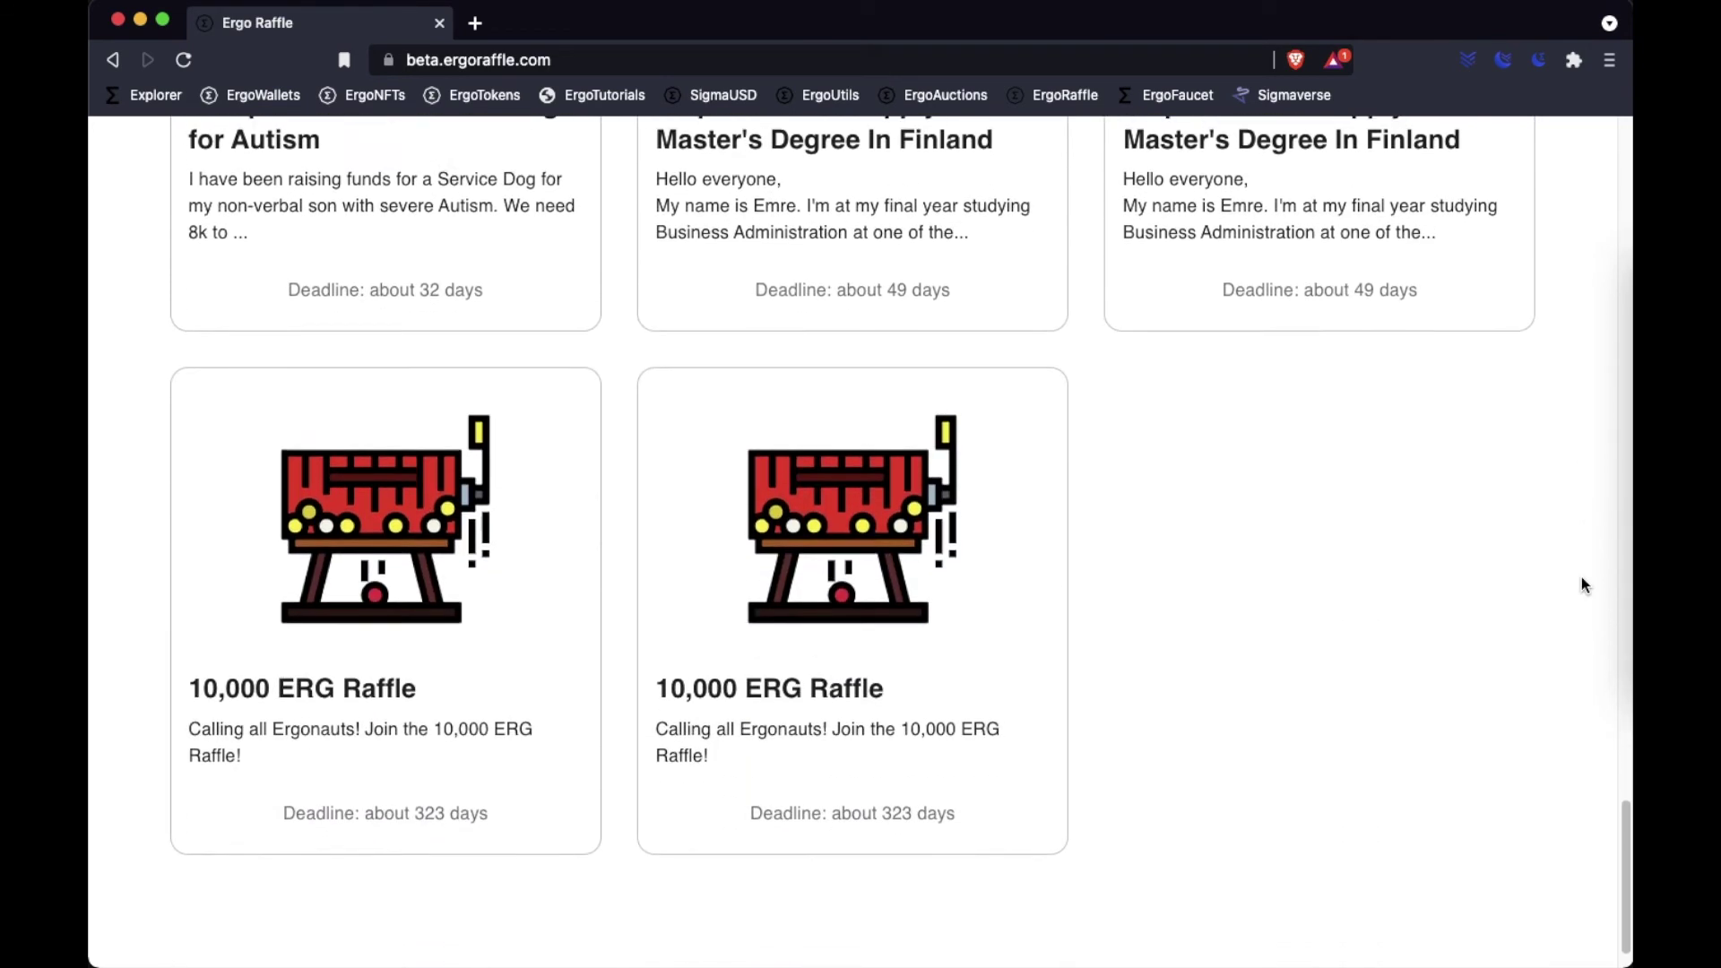
scroll(1581, 583, "up", 5)
scroll(1580, 583, "up", 8)
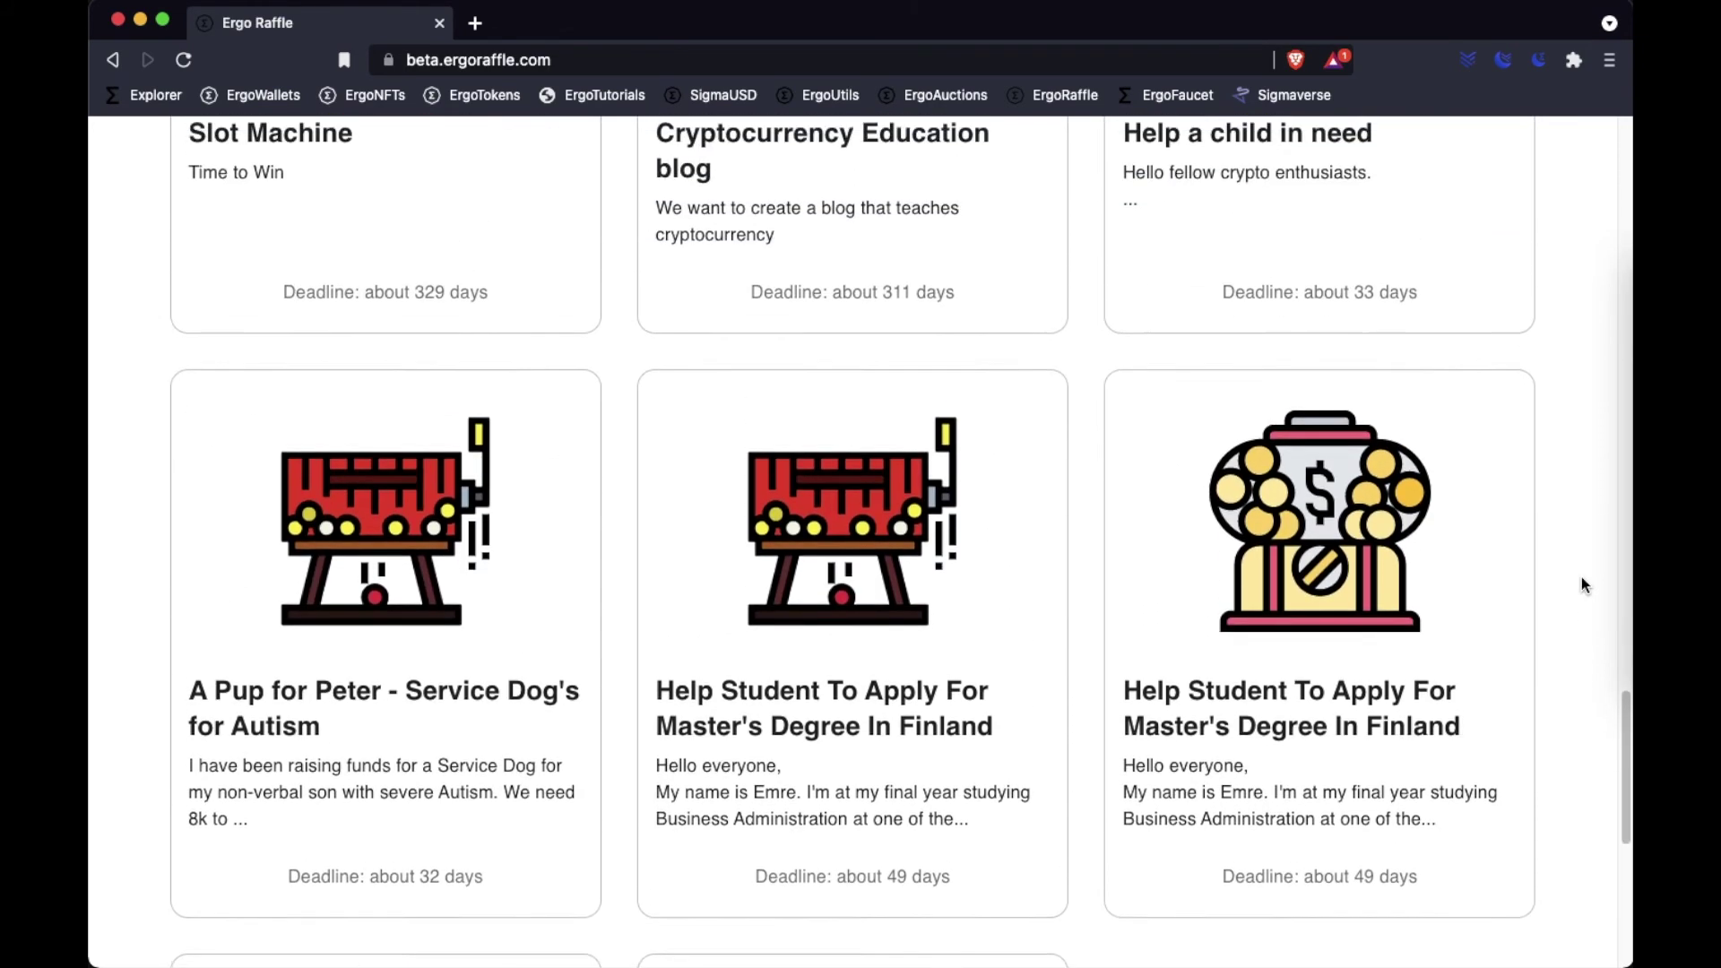
scroll(1581, 585, "up", 7)
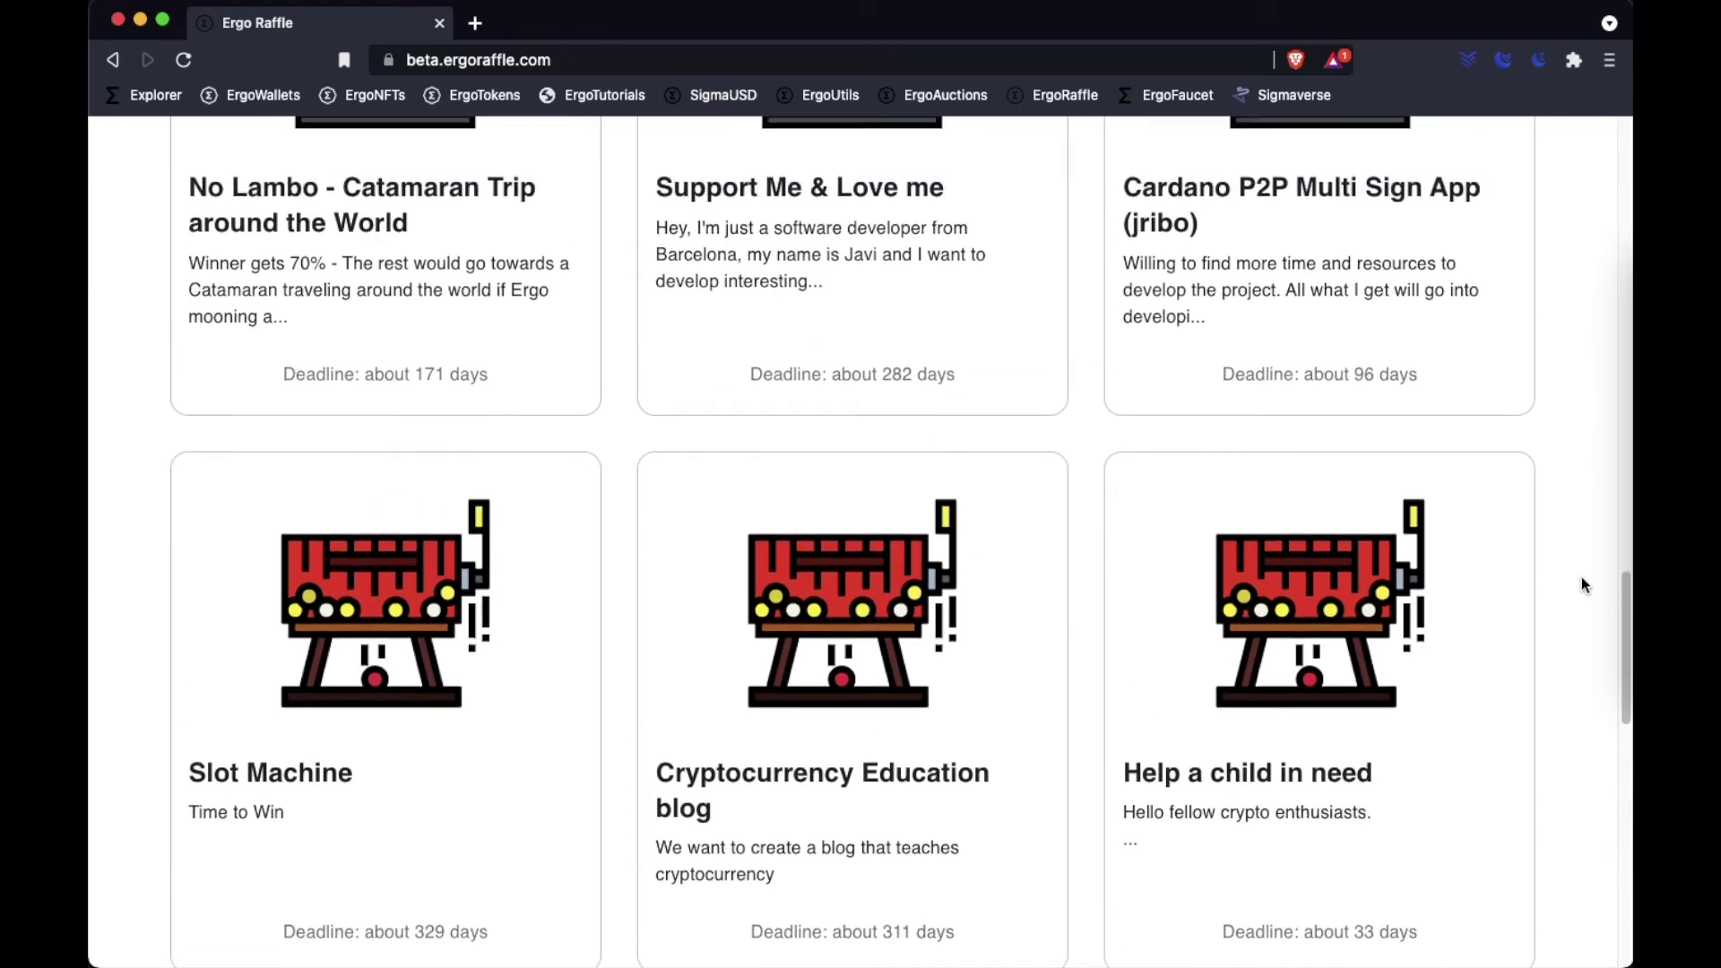
scroll(1581, 583, "up", 5)
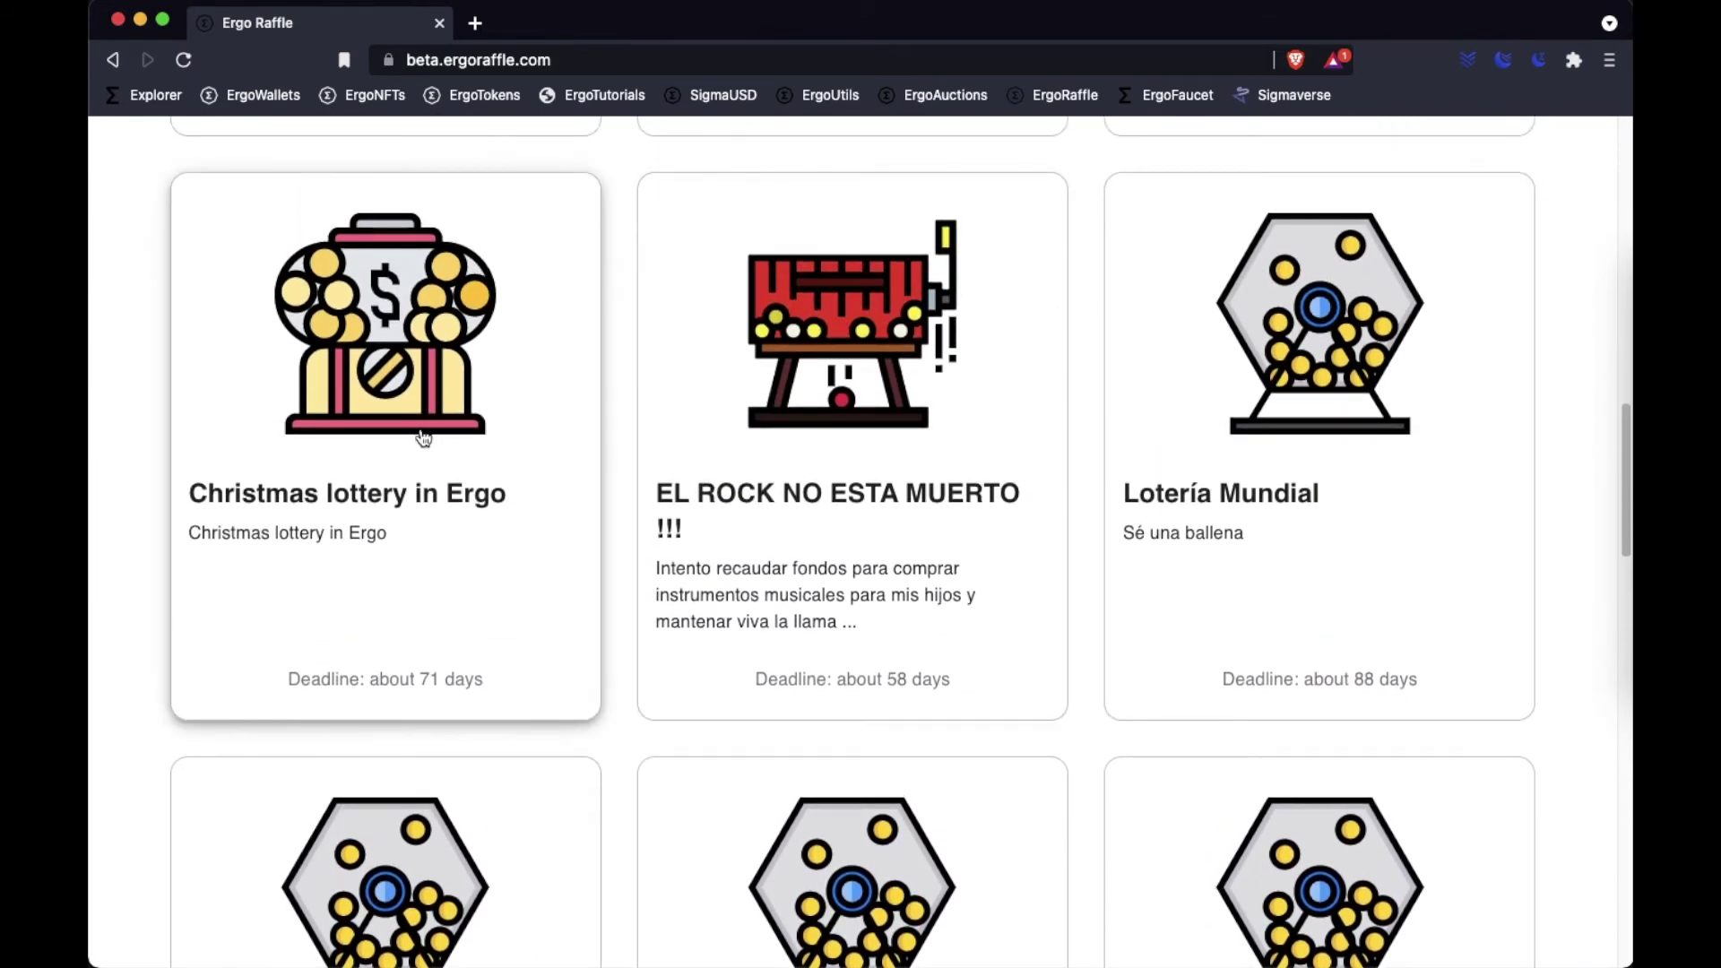
- Open the "Christmas lottery in Ergo" raffle and go through its details down to the donation form
left_click(423, 439)
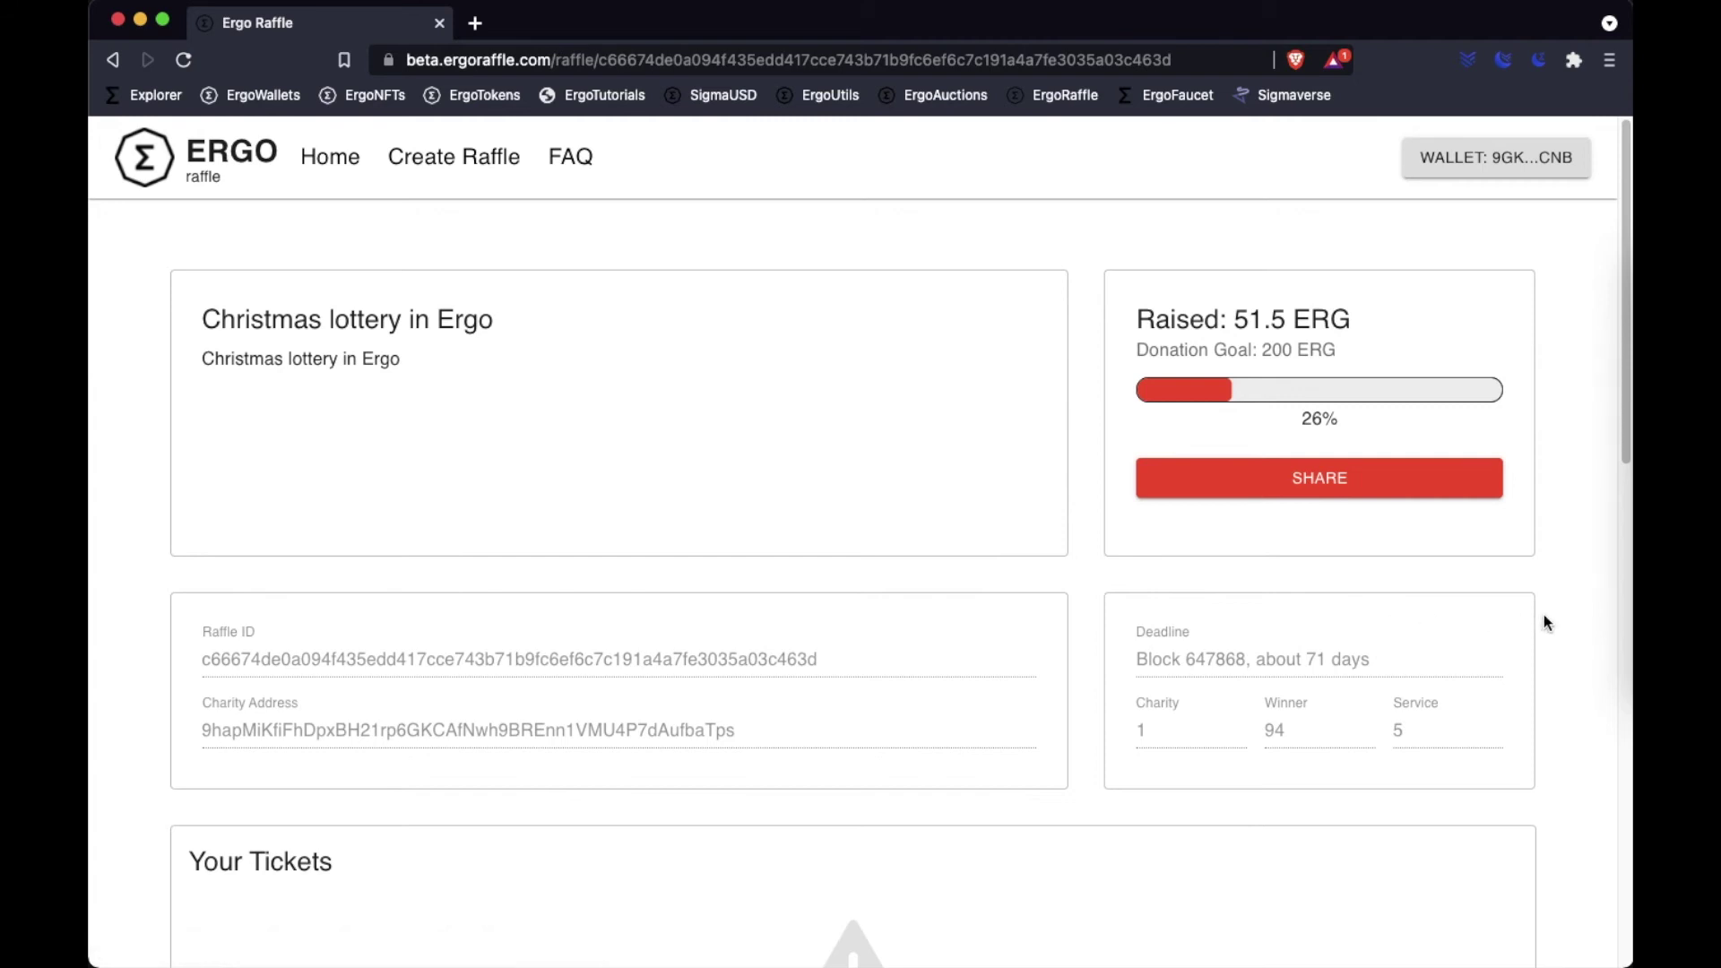
scroll(1545, 623, "down", 5)
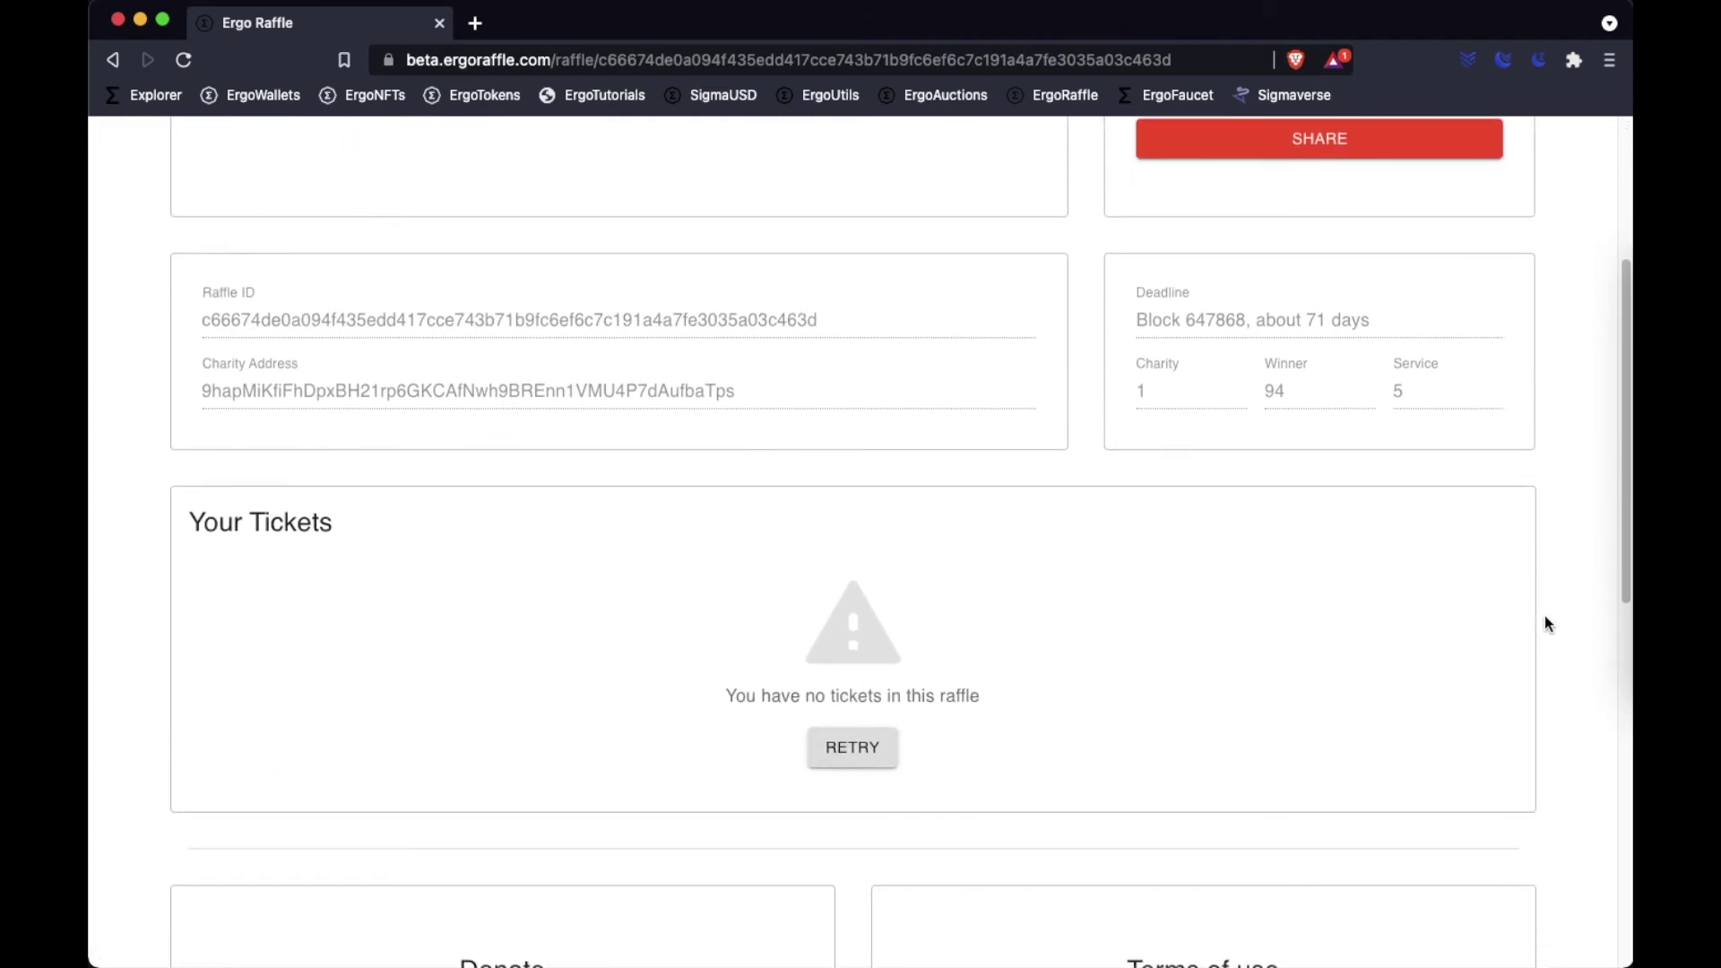
scroll(1545, 619, "down", 9)
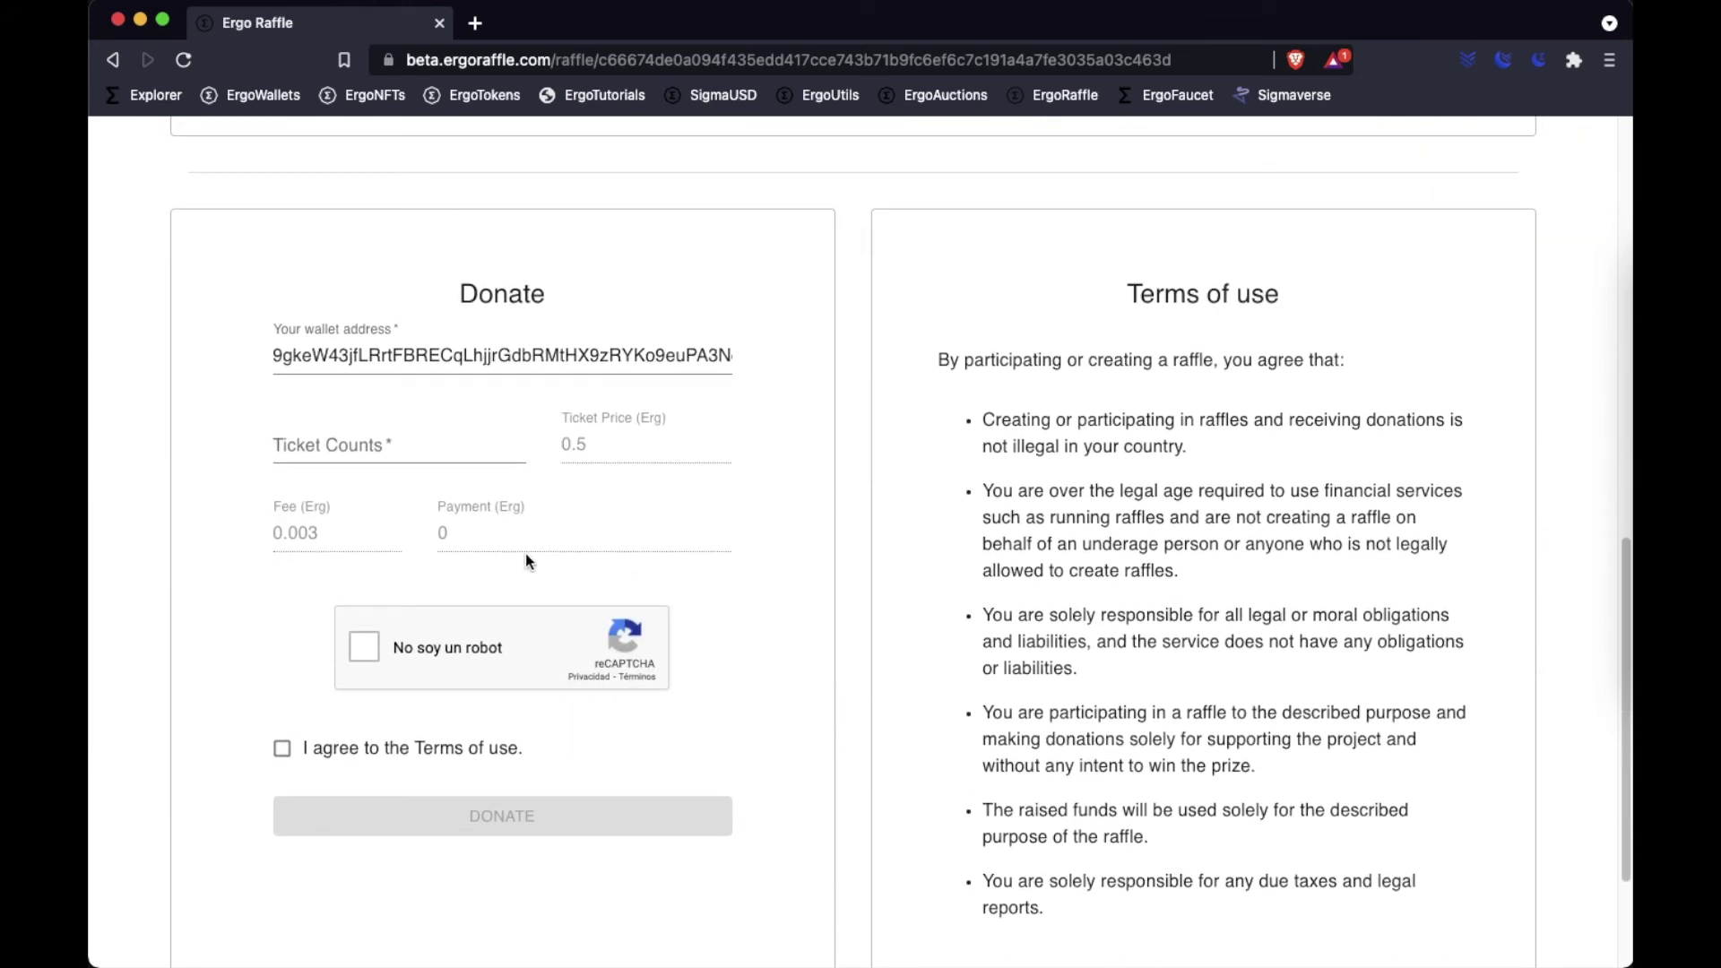
- Submit a donation for 1 ticket, completing the robot check and agreeing to the terms of use
left_click(417, 453)
type("1")
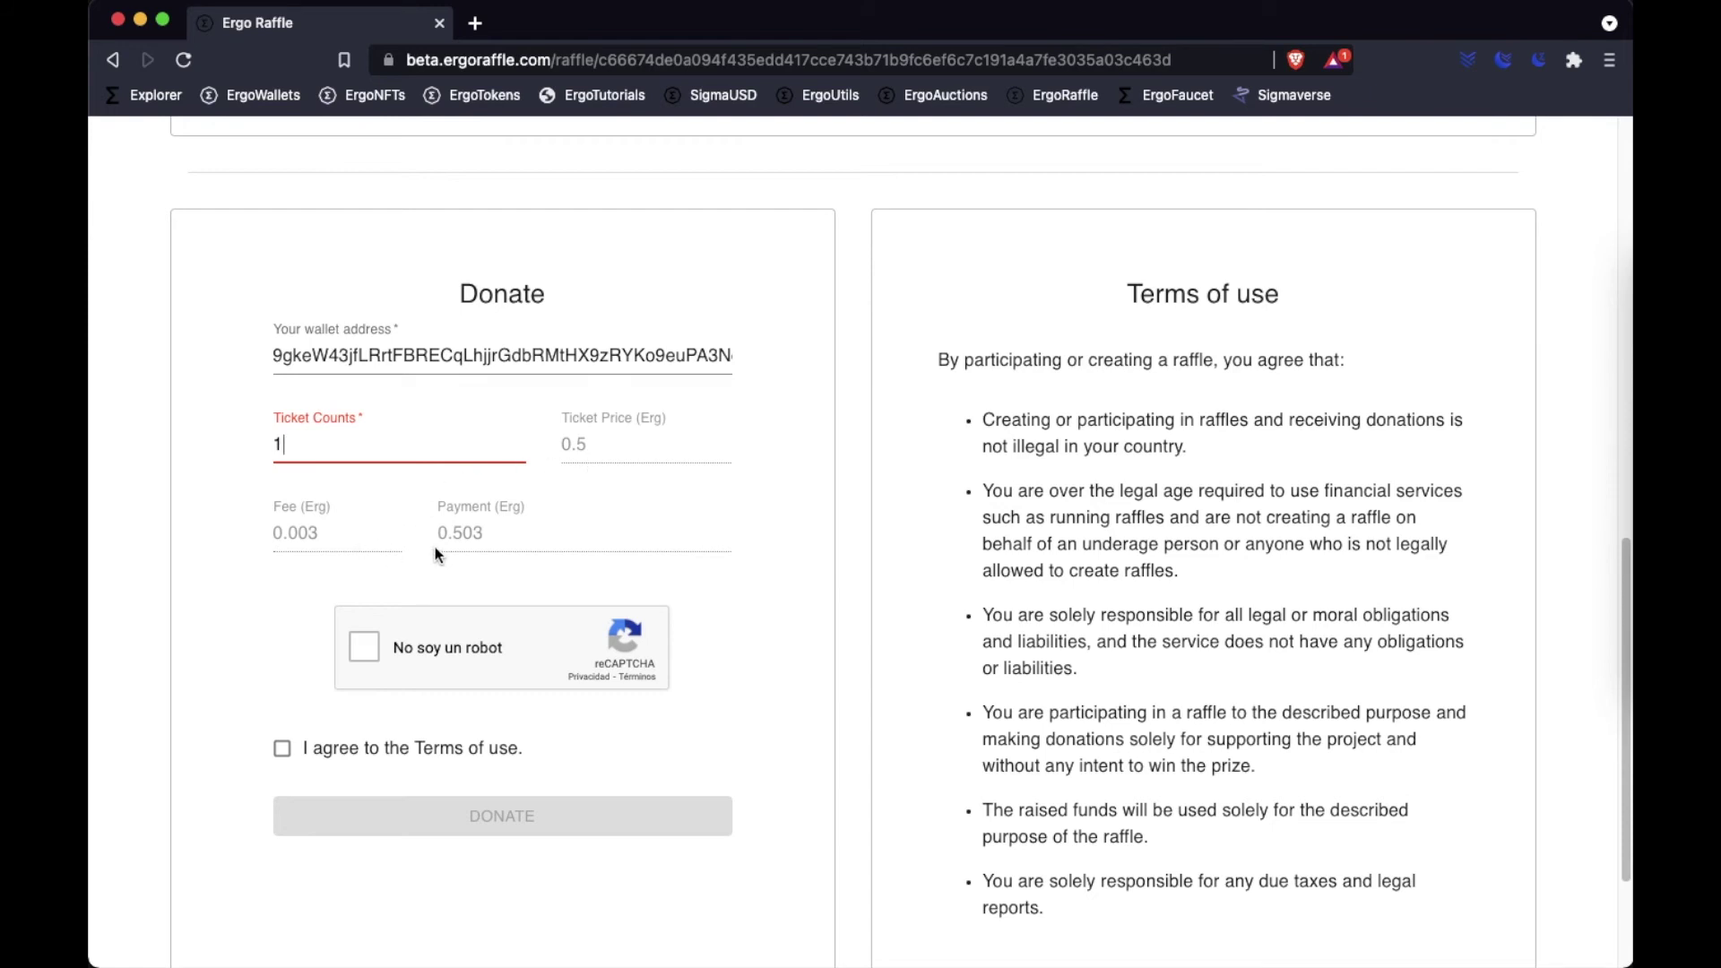
left_click(371, 651)
left_click(282, 749)
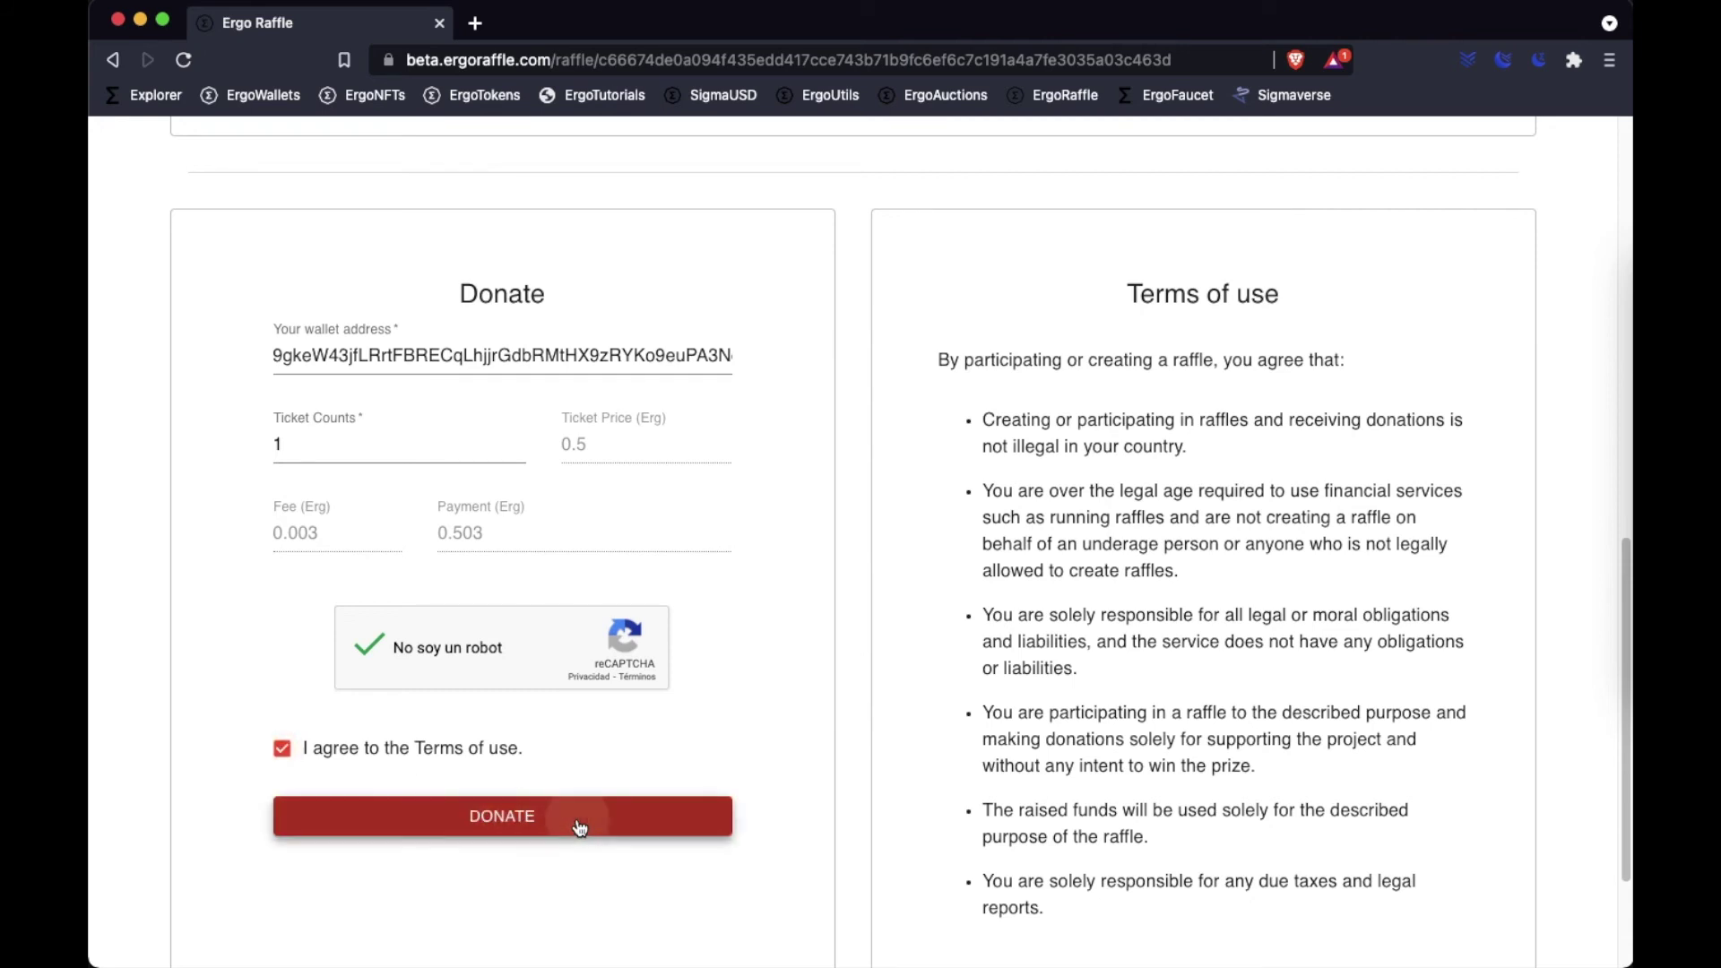
left_click(578, 821)
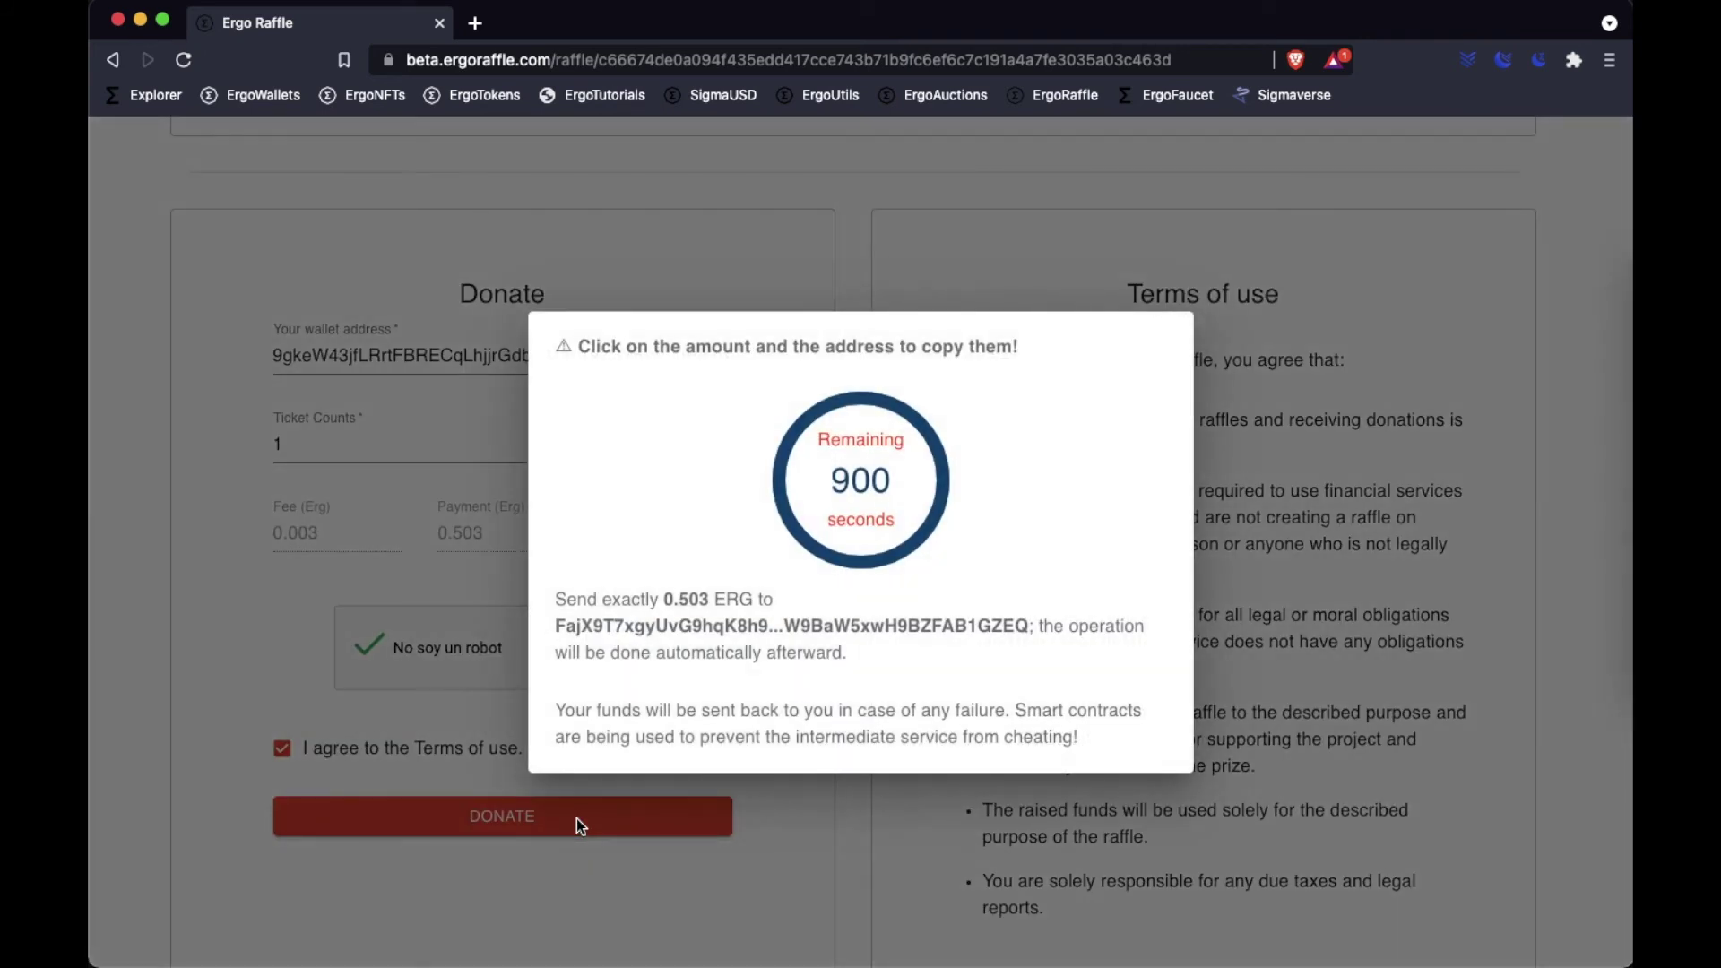
- Copy the address from the donation's payment request and enter it as the destination of a new Yoroi transfer
left_click(815, 626)
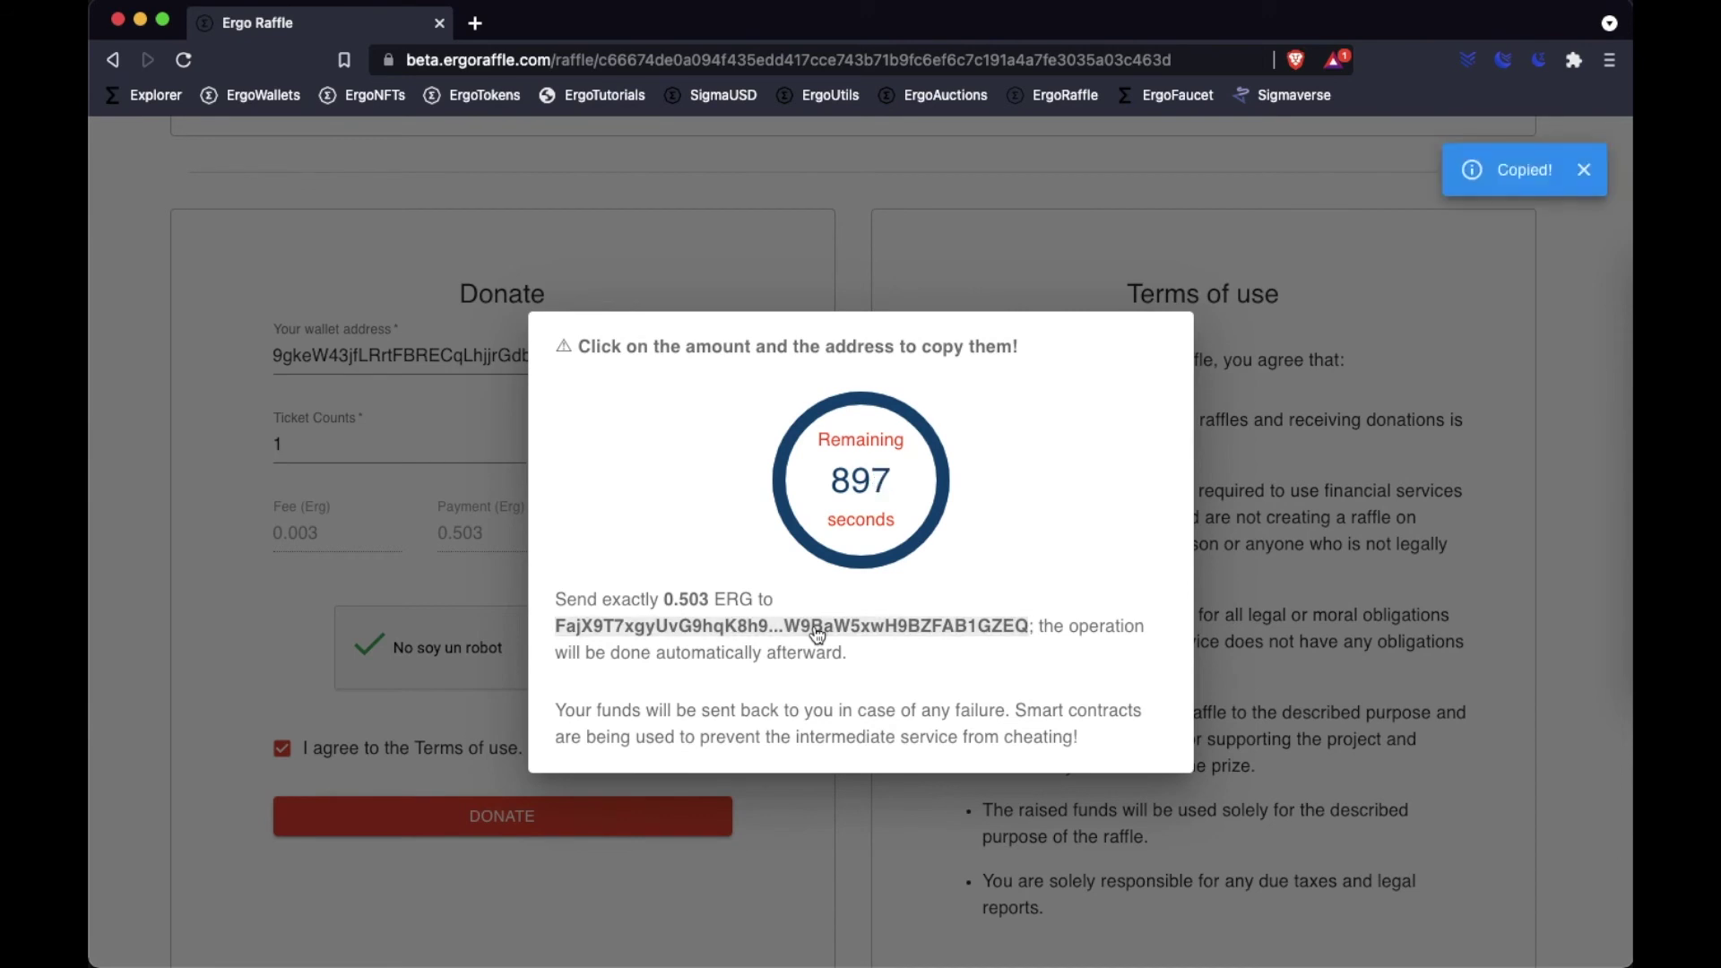
left_click(1469, 61)
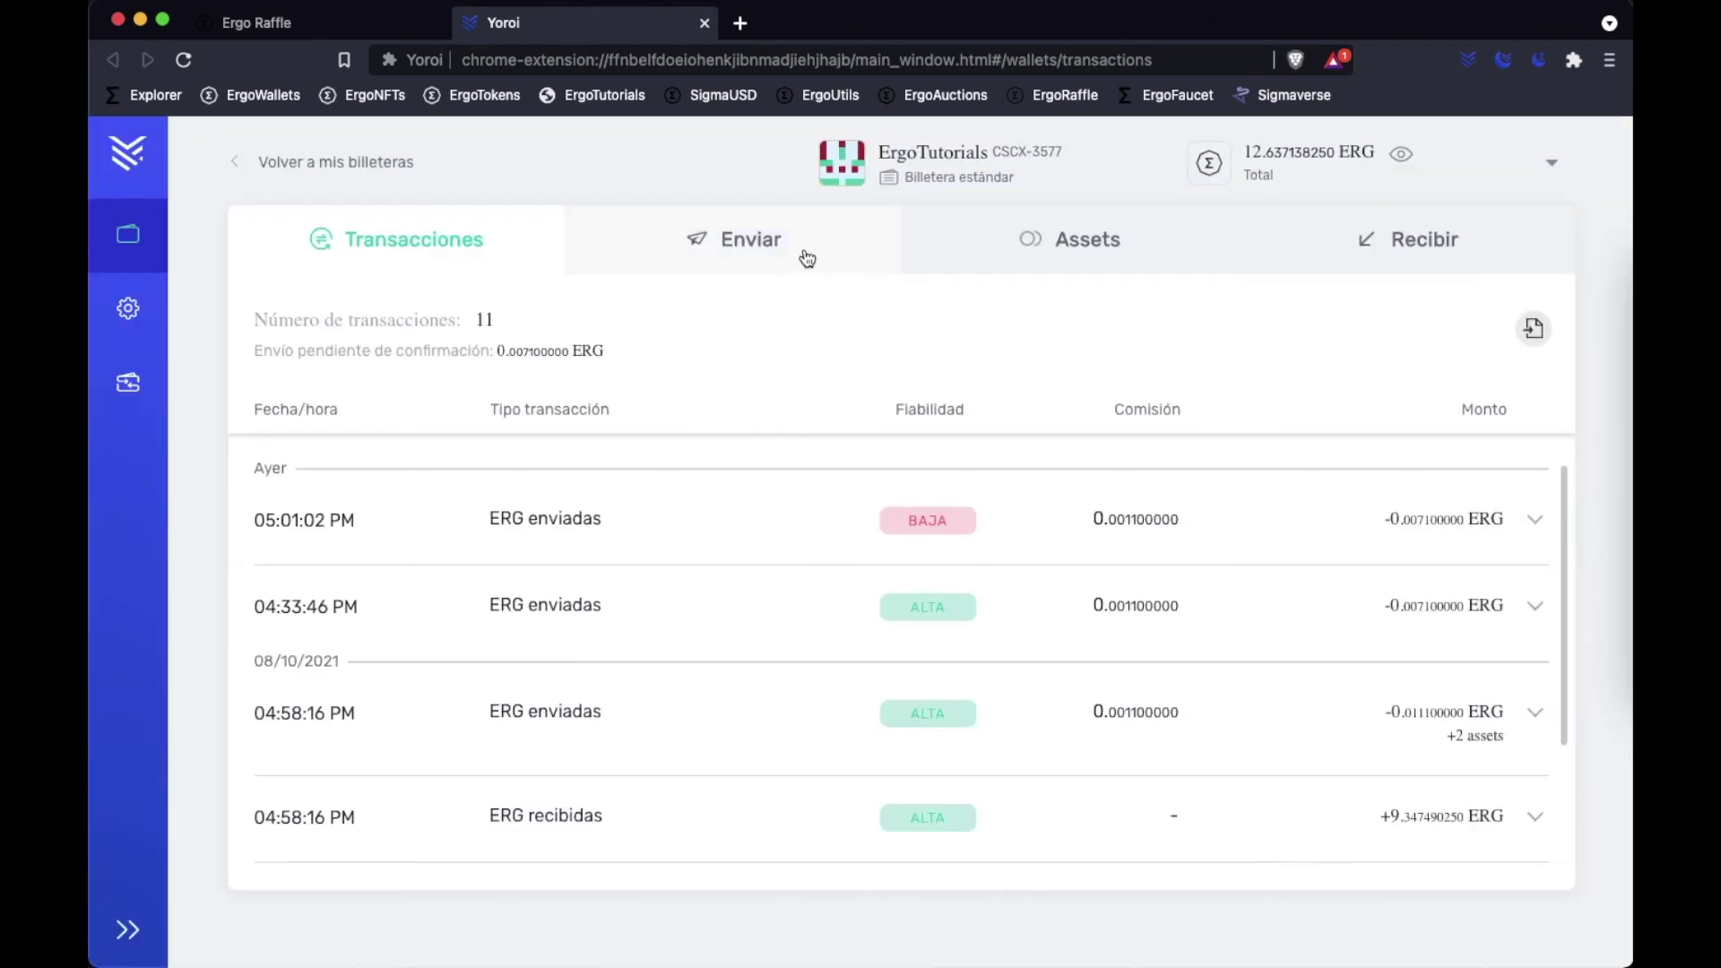
left_click(806, 258)
left_click(503, 488)
key("super+v")
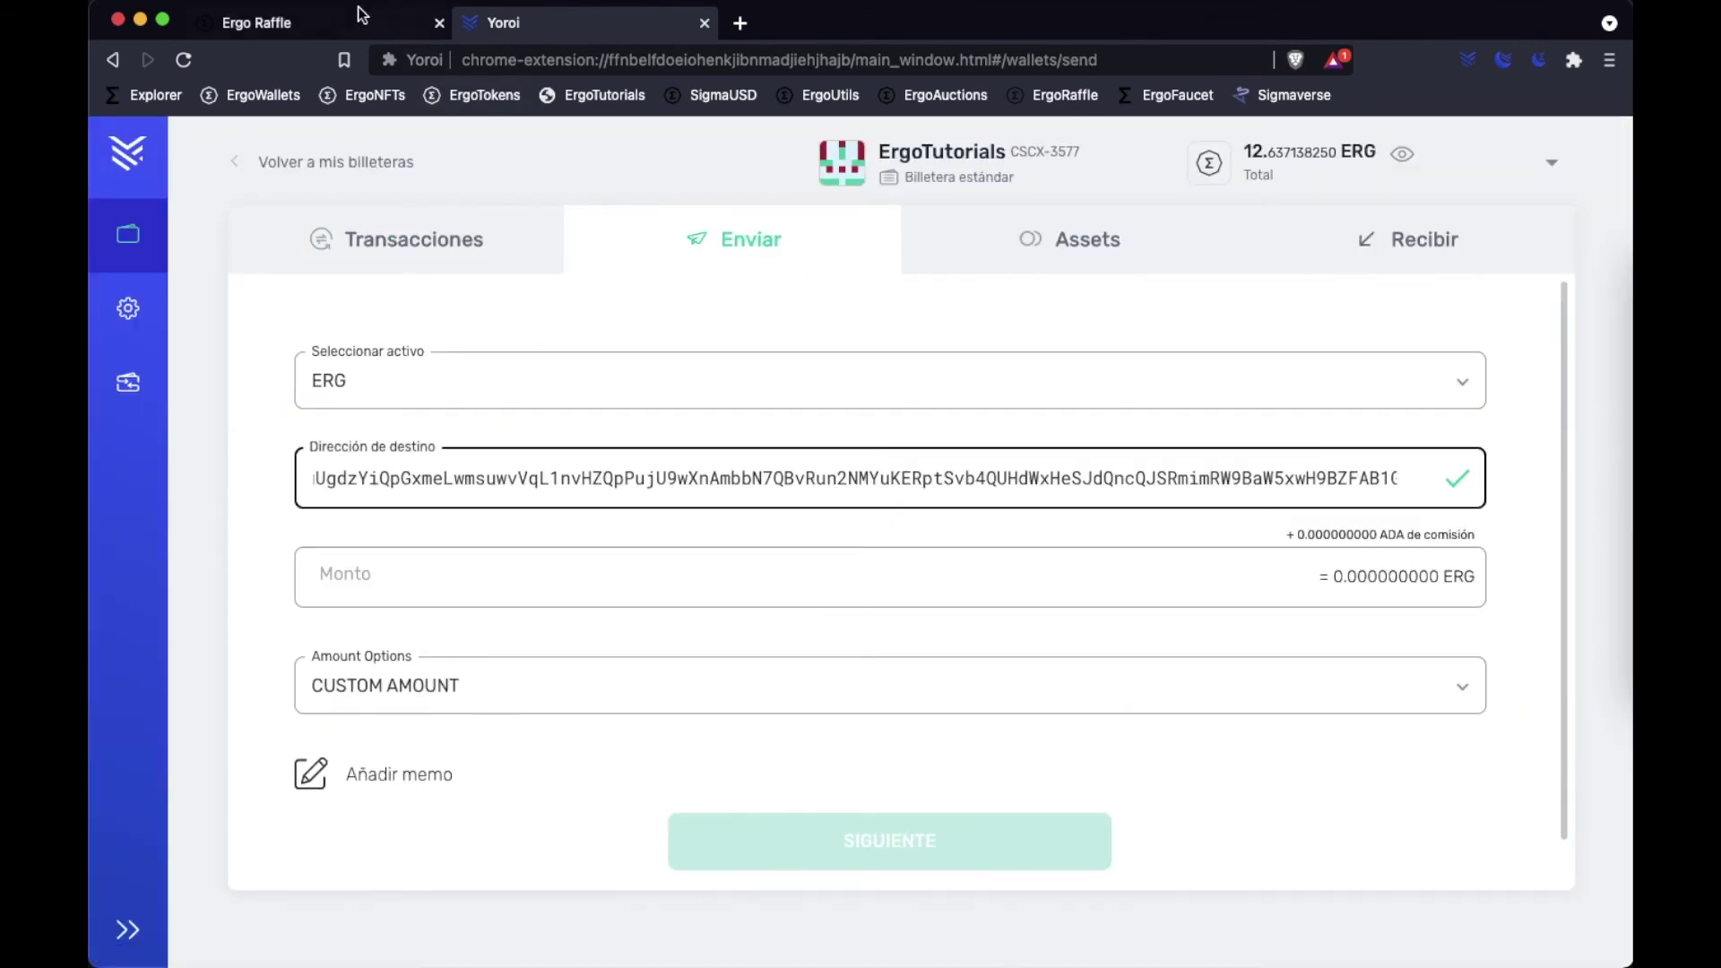
- Copy the required amount from the donation's payment request and enter 0.503 ERG as the transfer amount in Yoroi
left_click(362, 14)
left_click(674, 595)
left_click(607, 32)
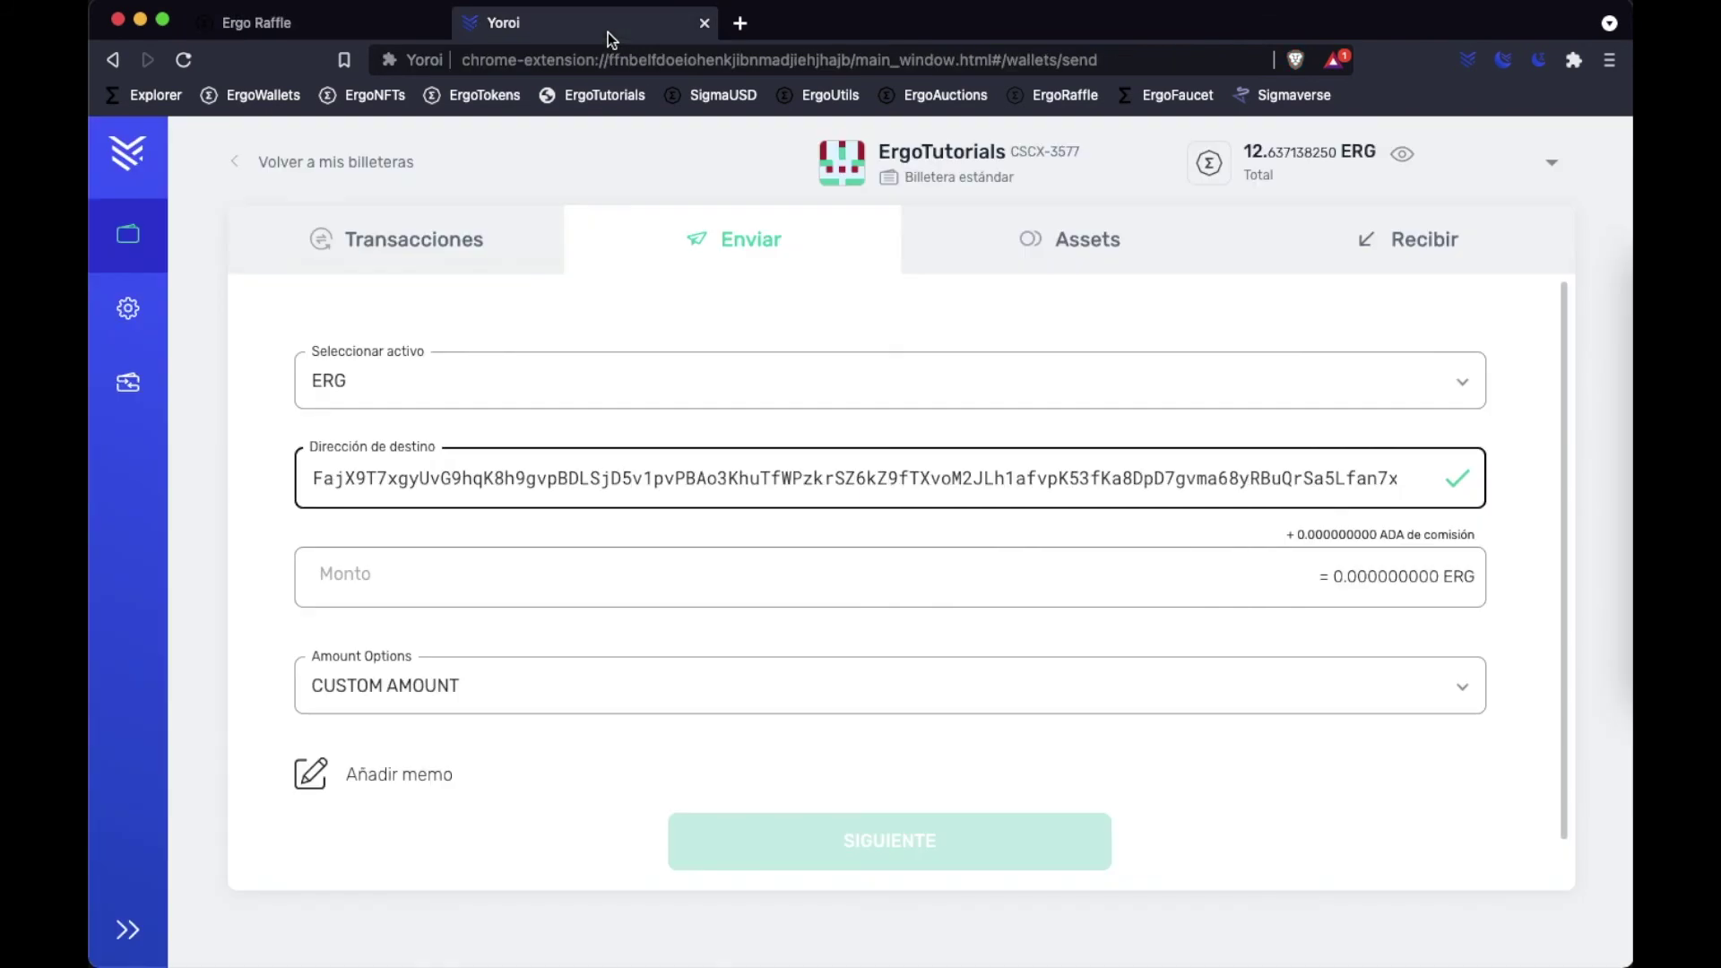
left_click(464, 576)
key("super+v")
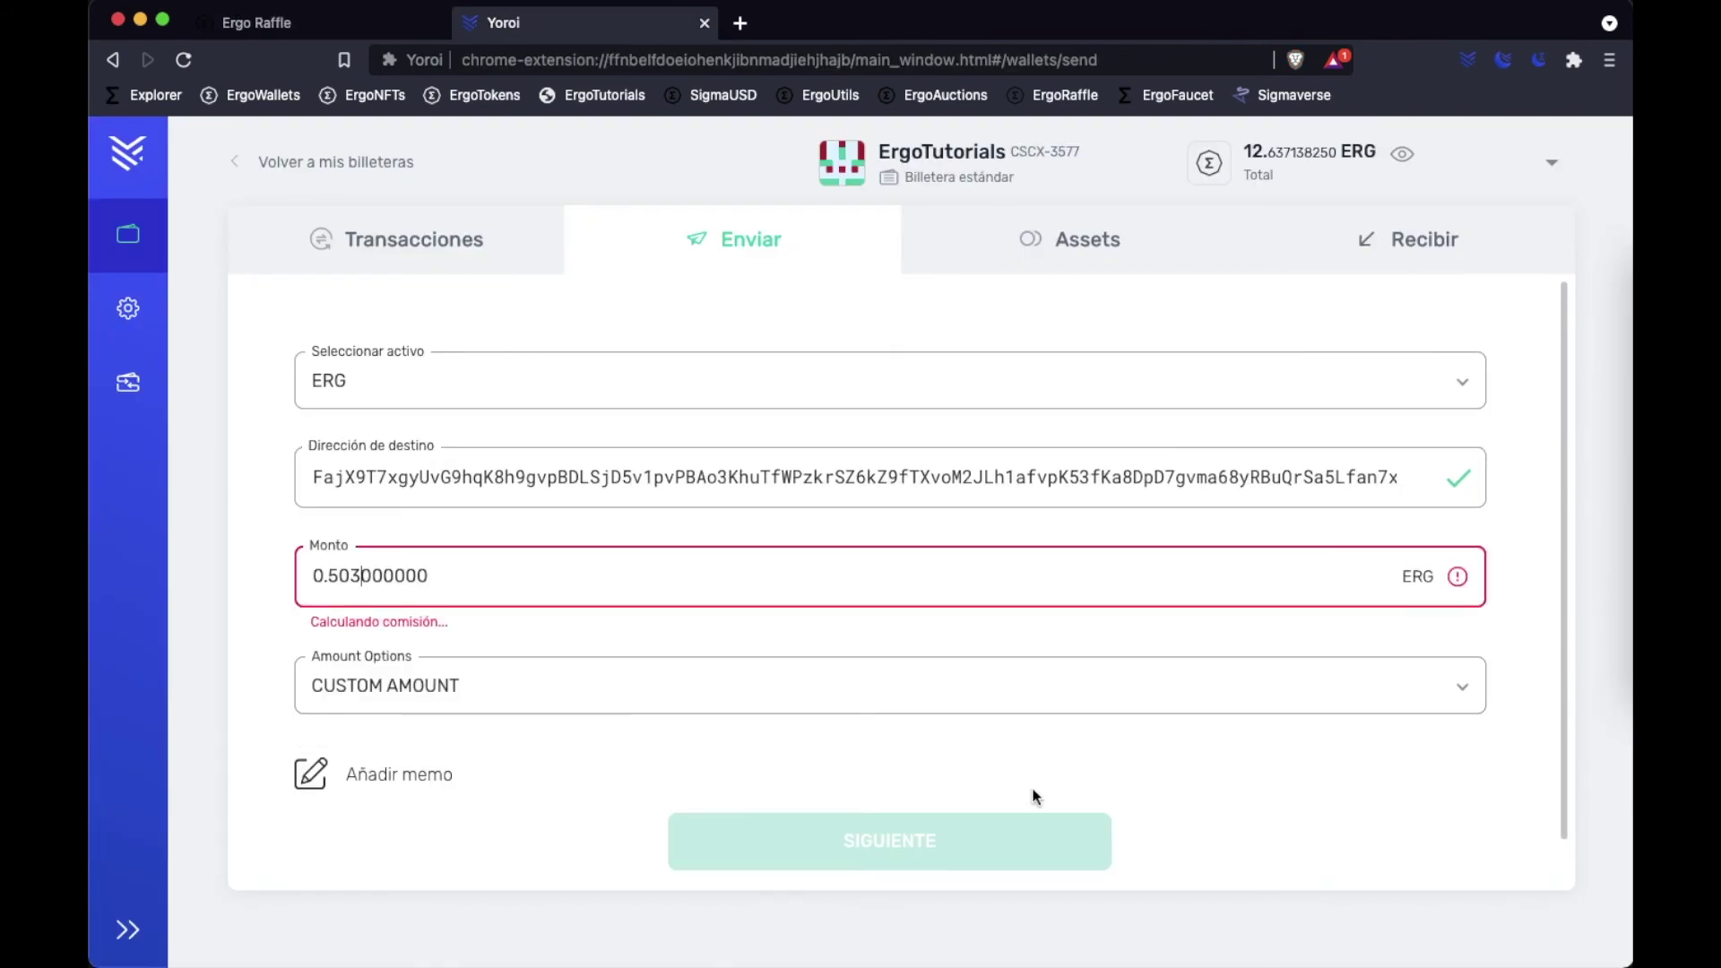
- Proceed to the donation's transaction confirmation, enter the spending password, send the payment and return to the transaction list
left_click(928, 837)
left_click(800, 645)
type("******")
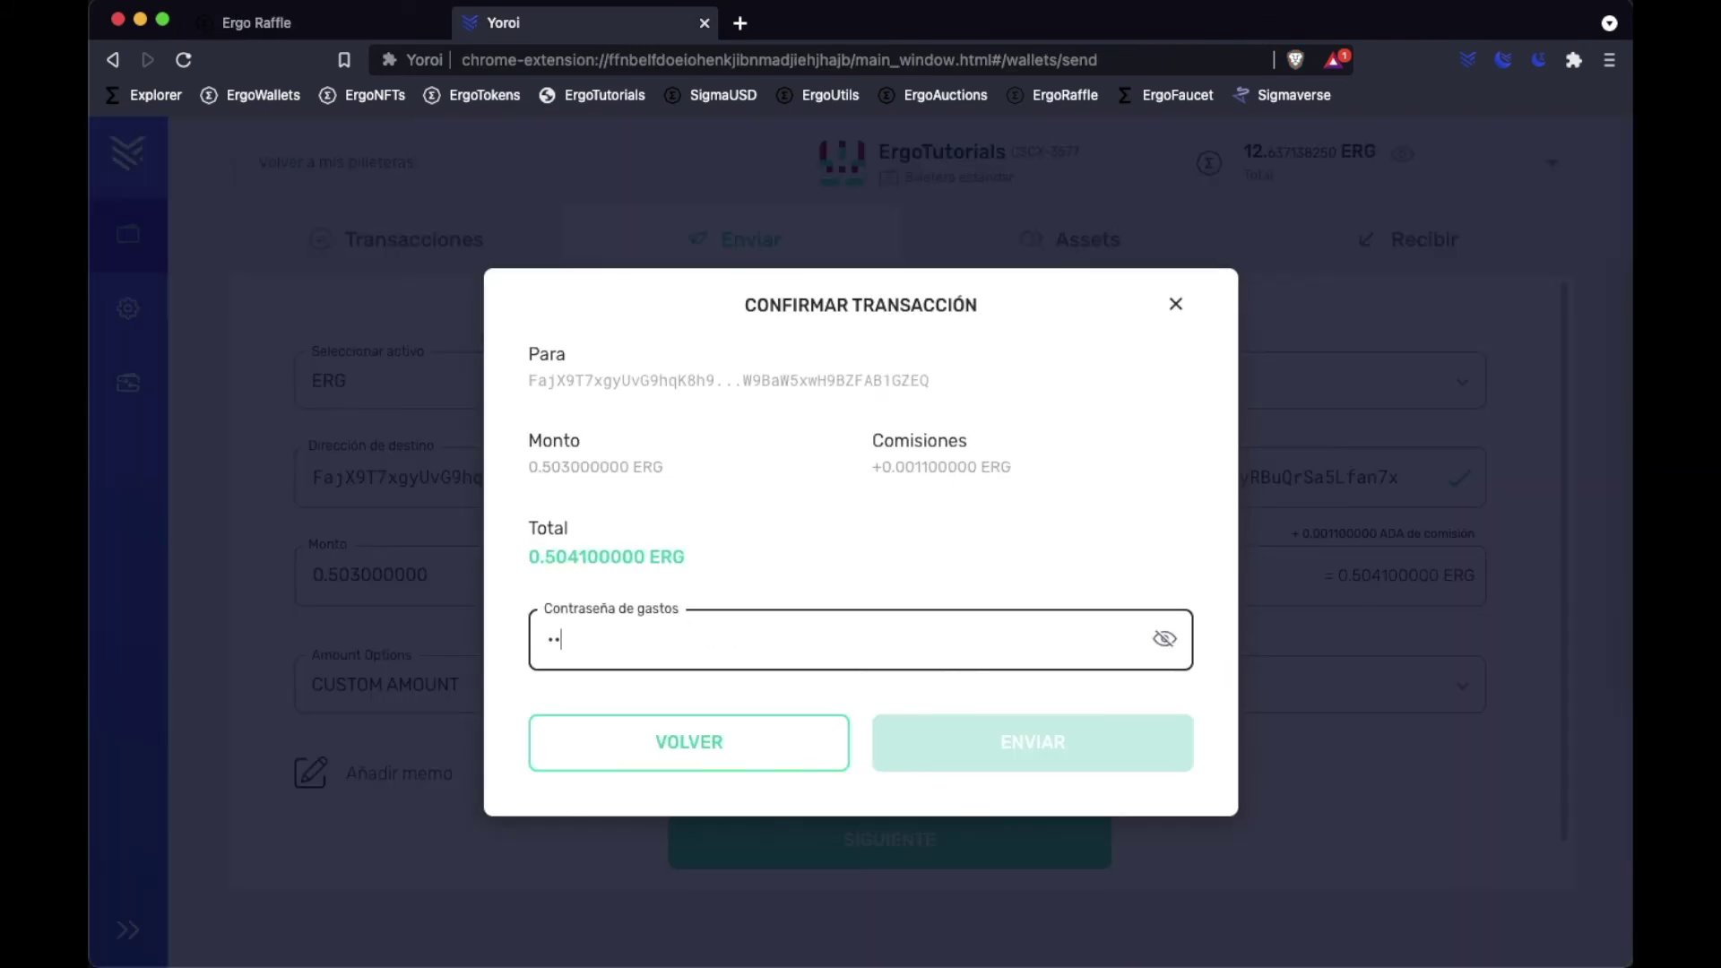
type("******************")
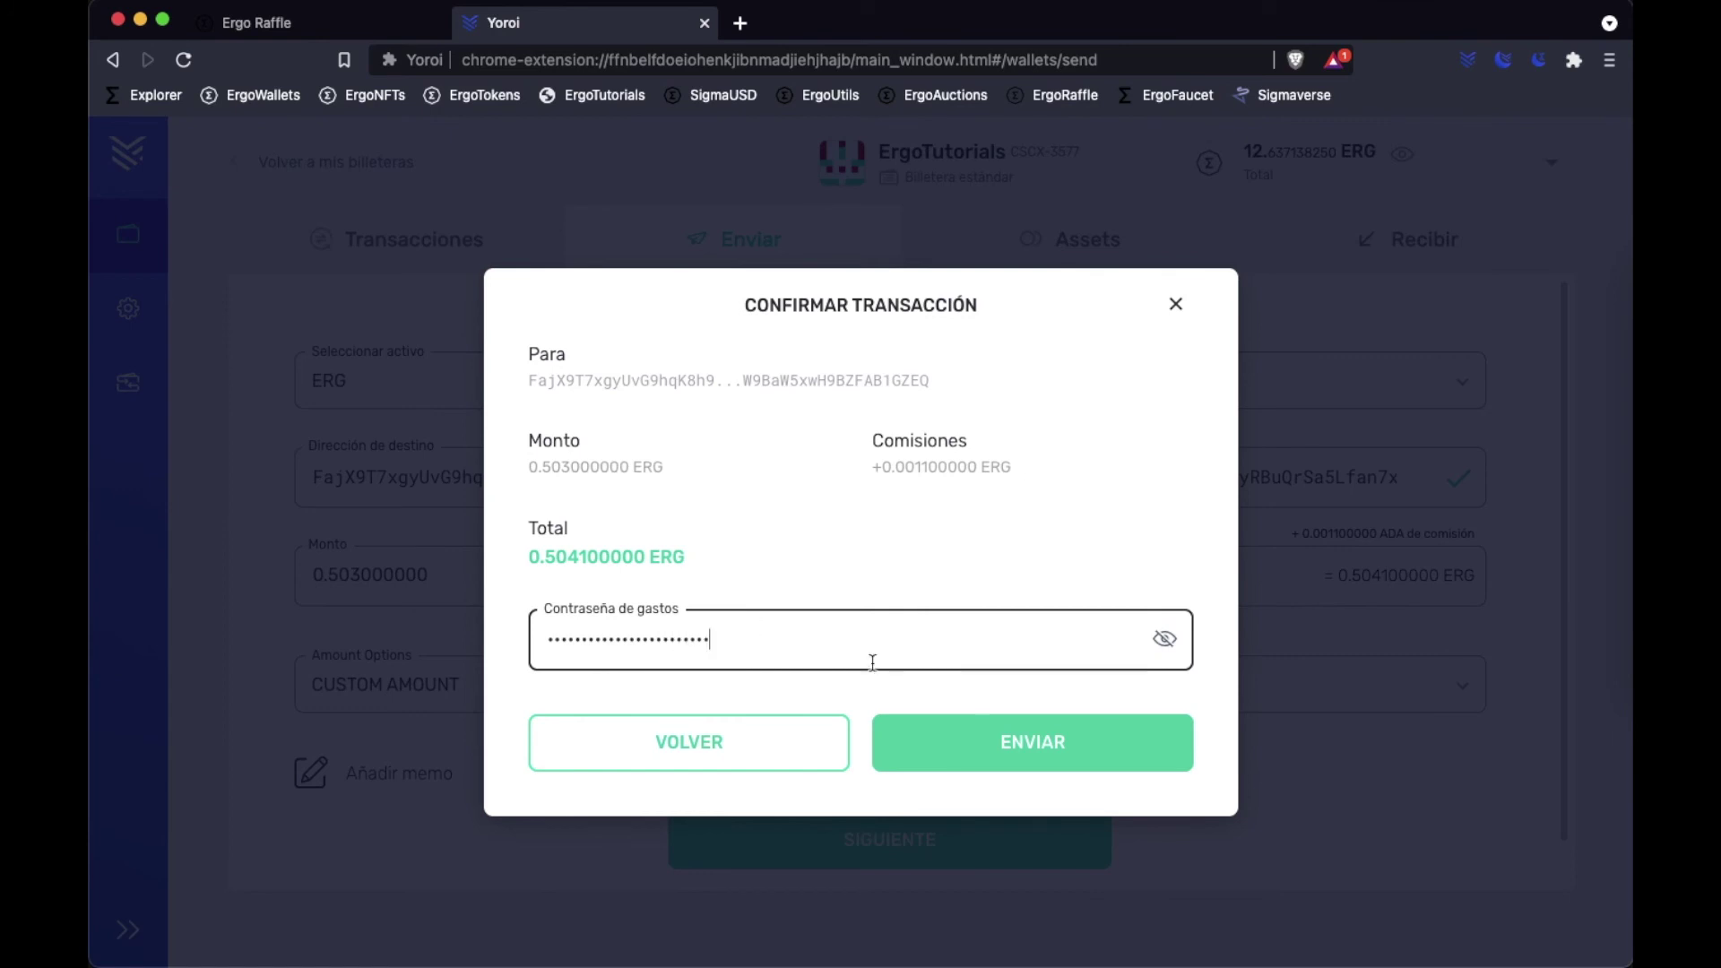
left_click(1147, 768)
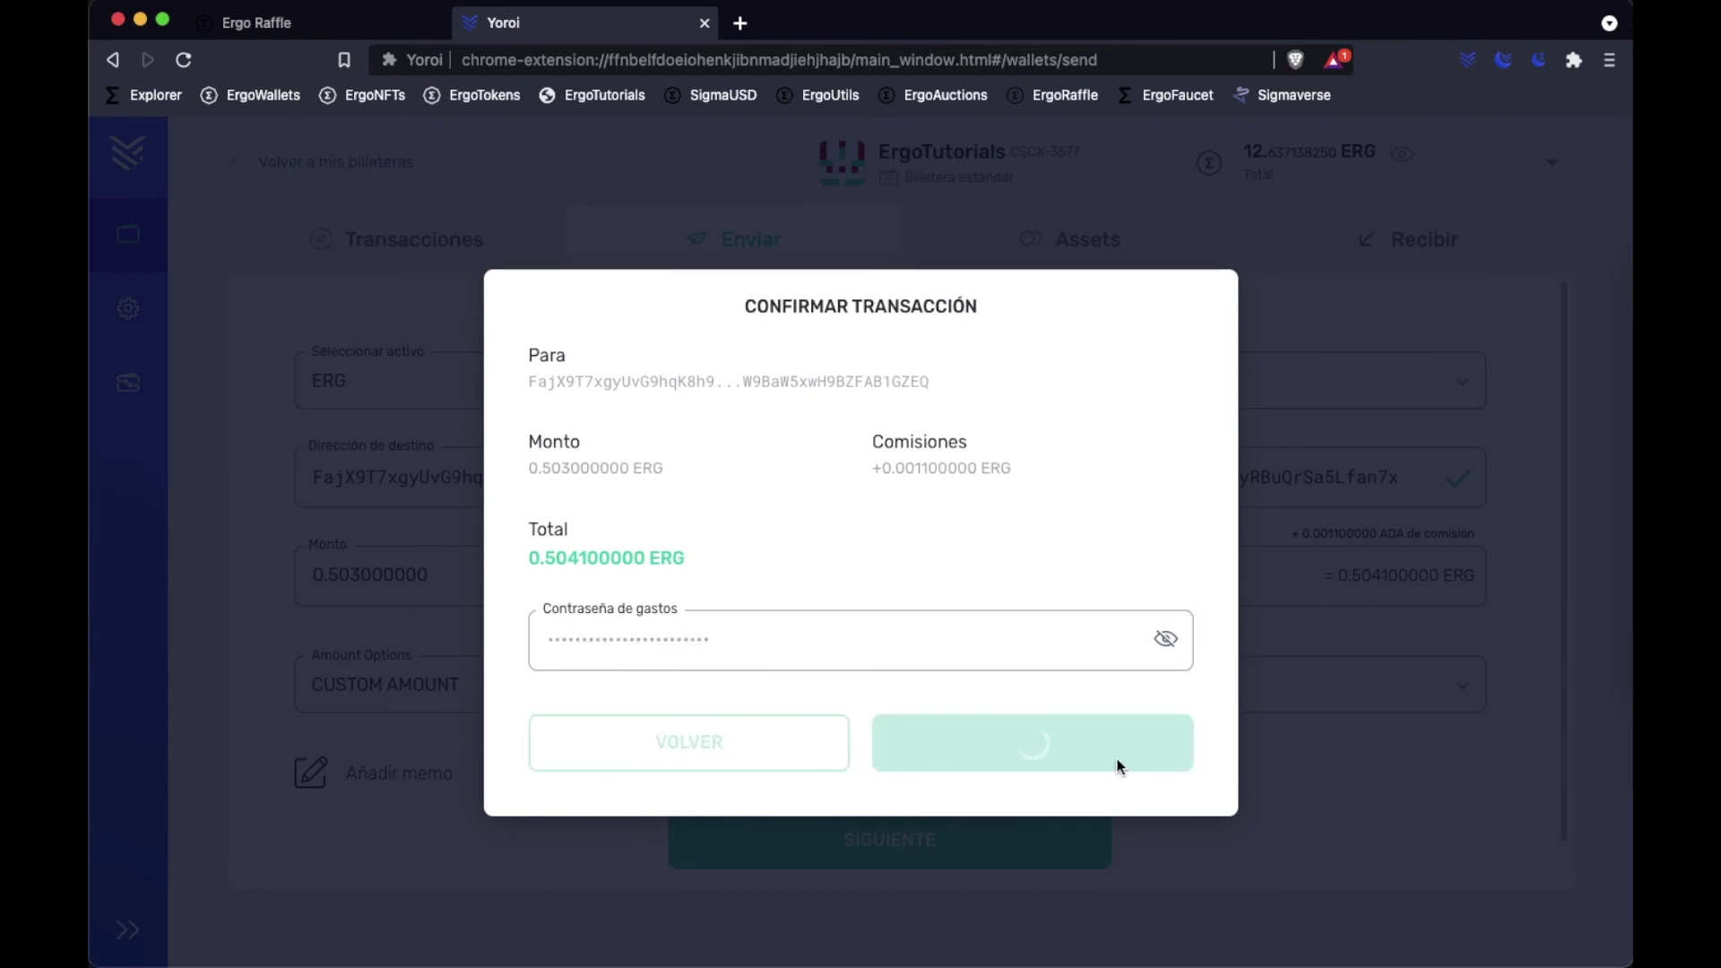
left_click(1002, 694)
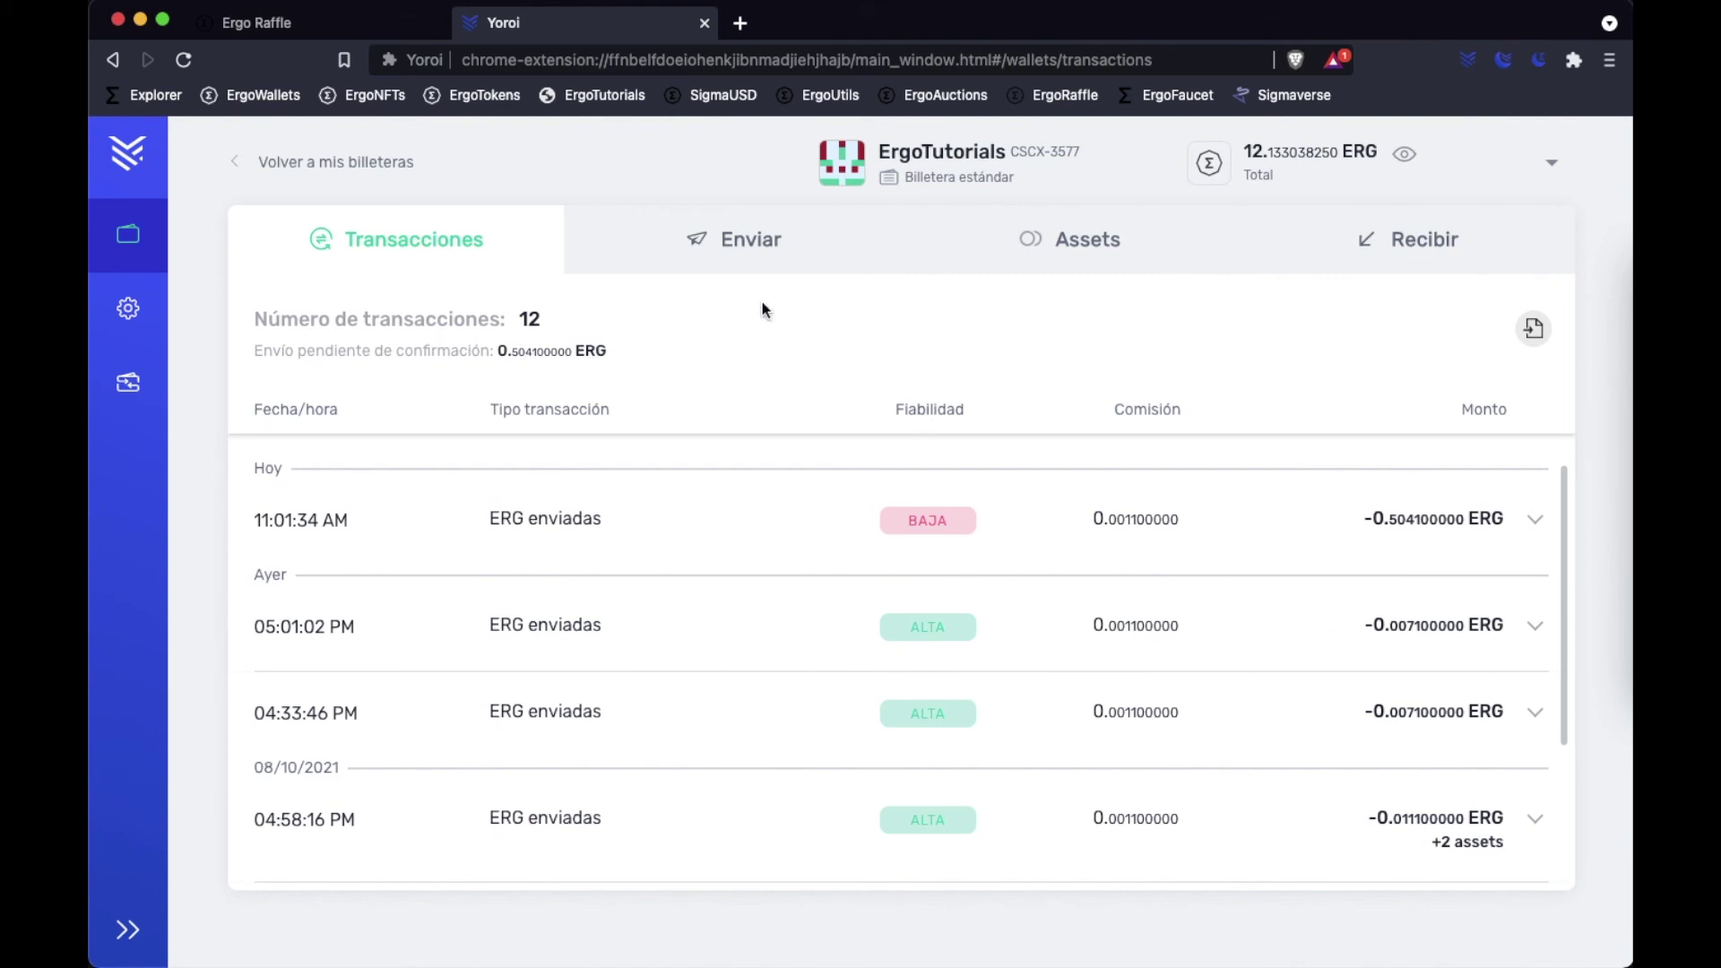
- Switch back to Ergo Raffle, dismiss the donation's payment request and reload the raffle page
left_click(336, 27)
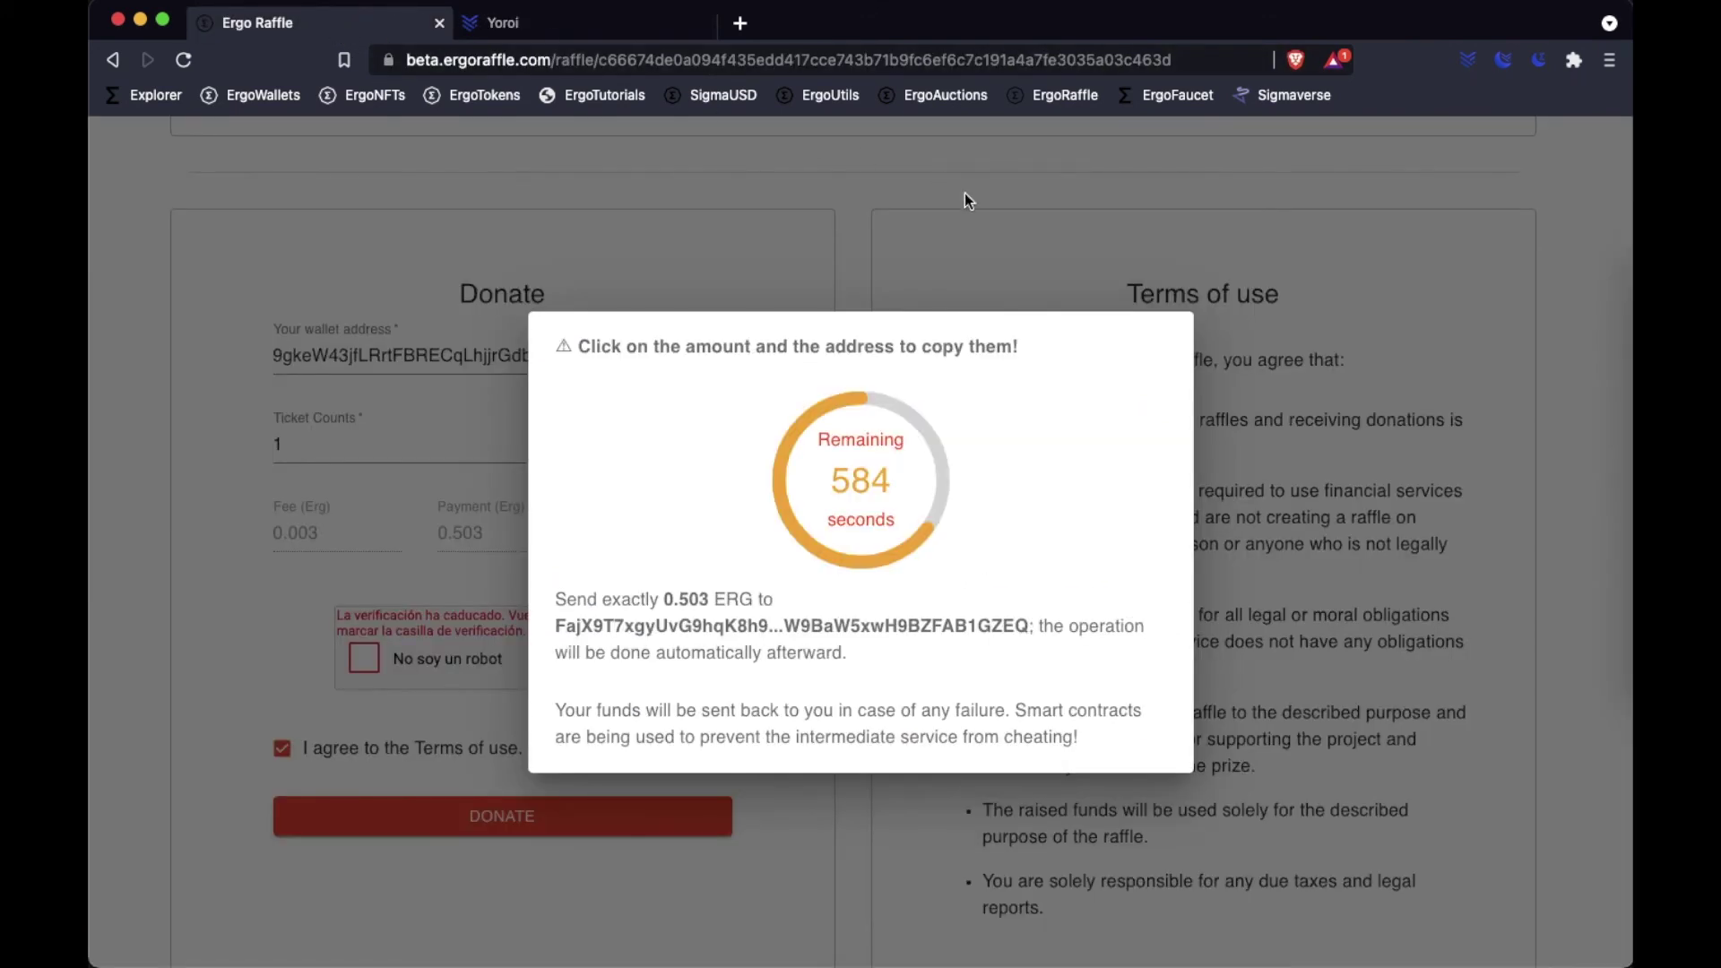
left_click(1486, 462)
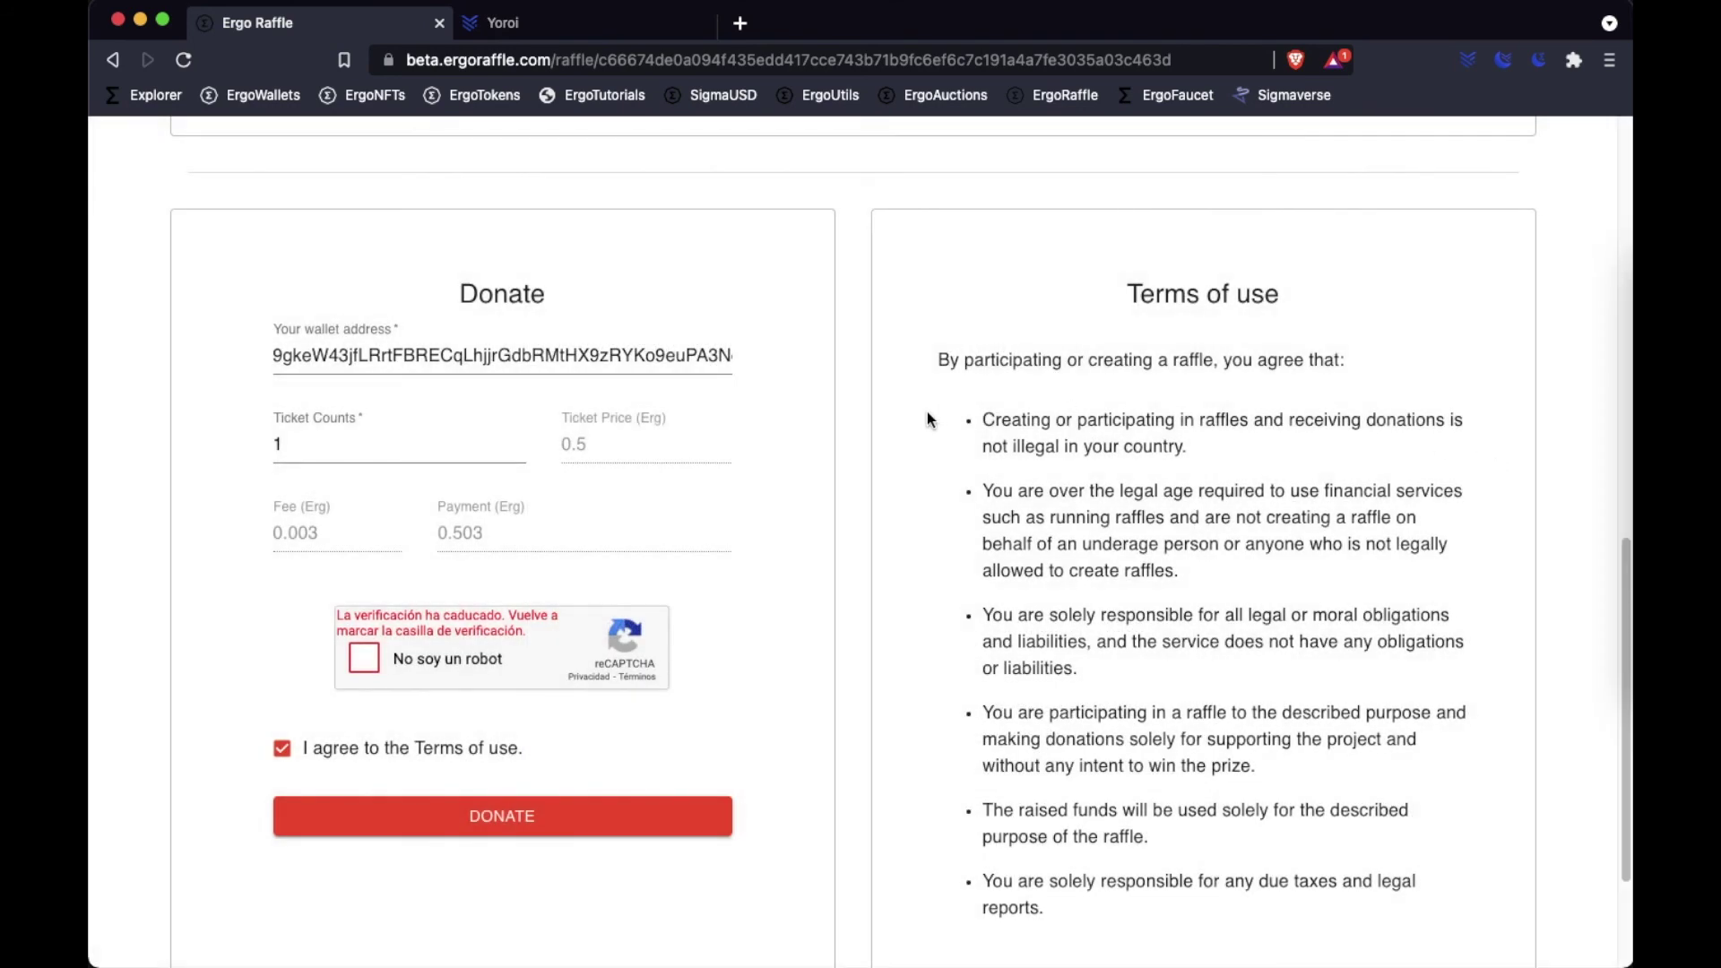
scroll(926, 409, "up", 6)
scroll(926, 413, "up", 3)
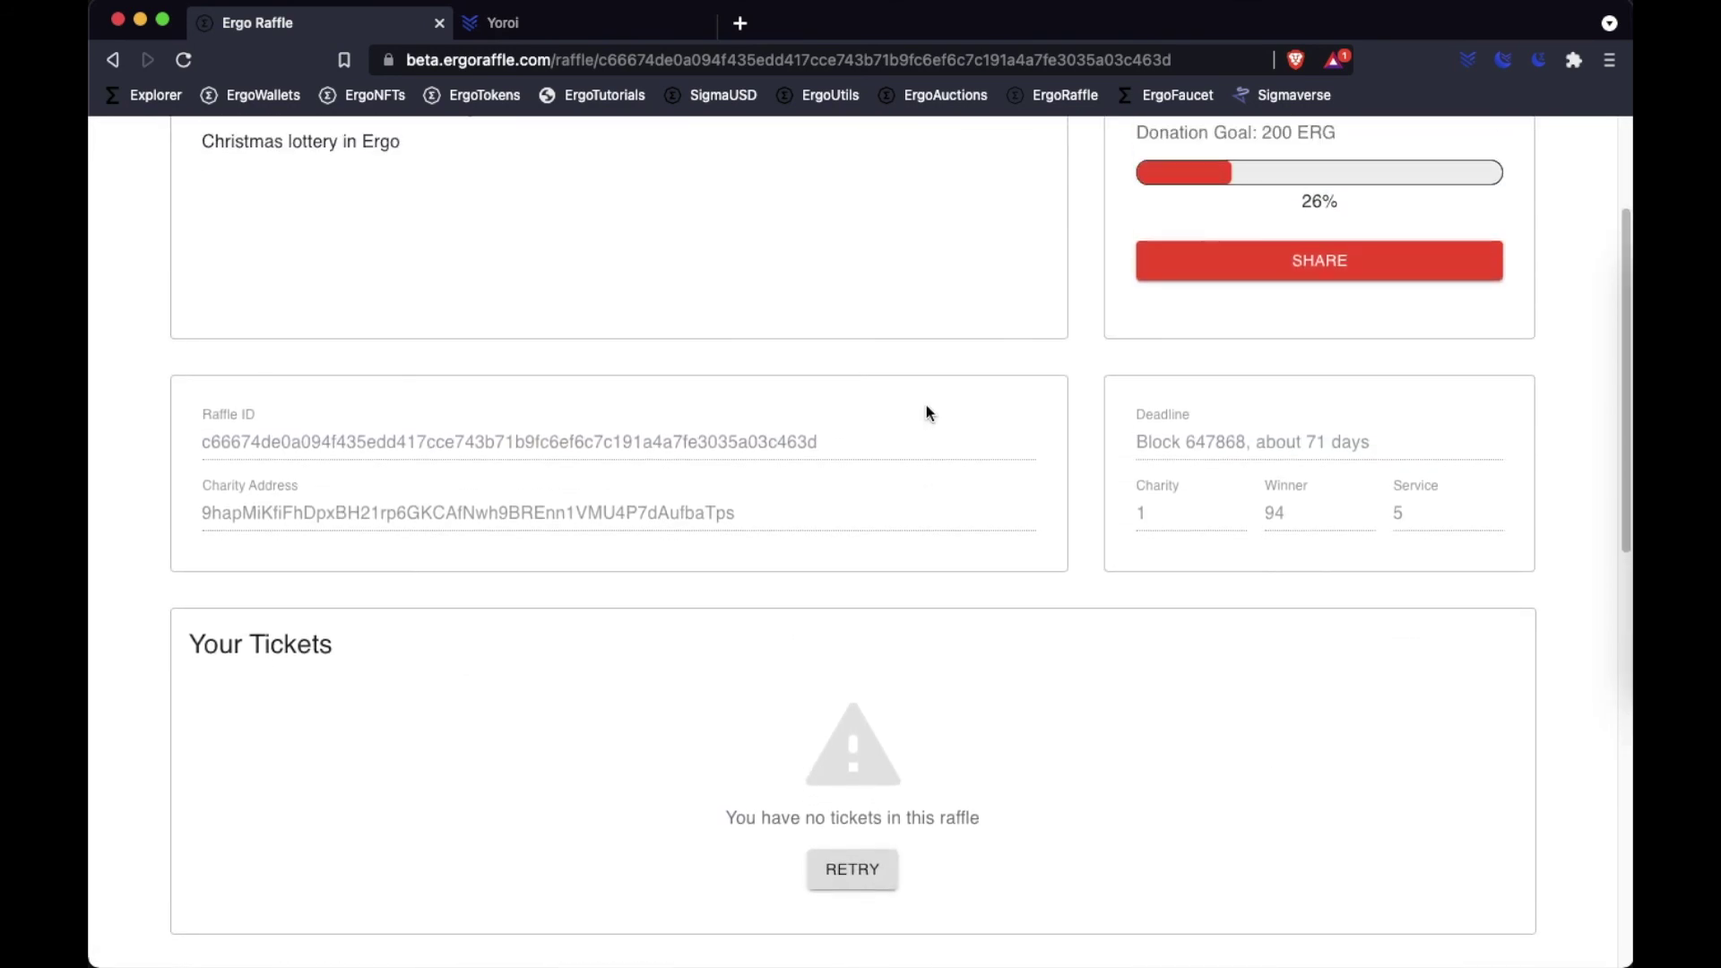
right_click(1534, 585)
left_click(1519, 645)
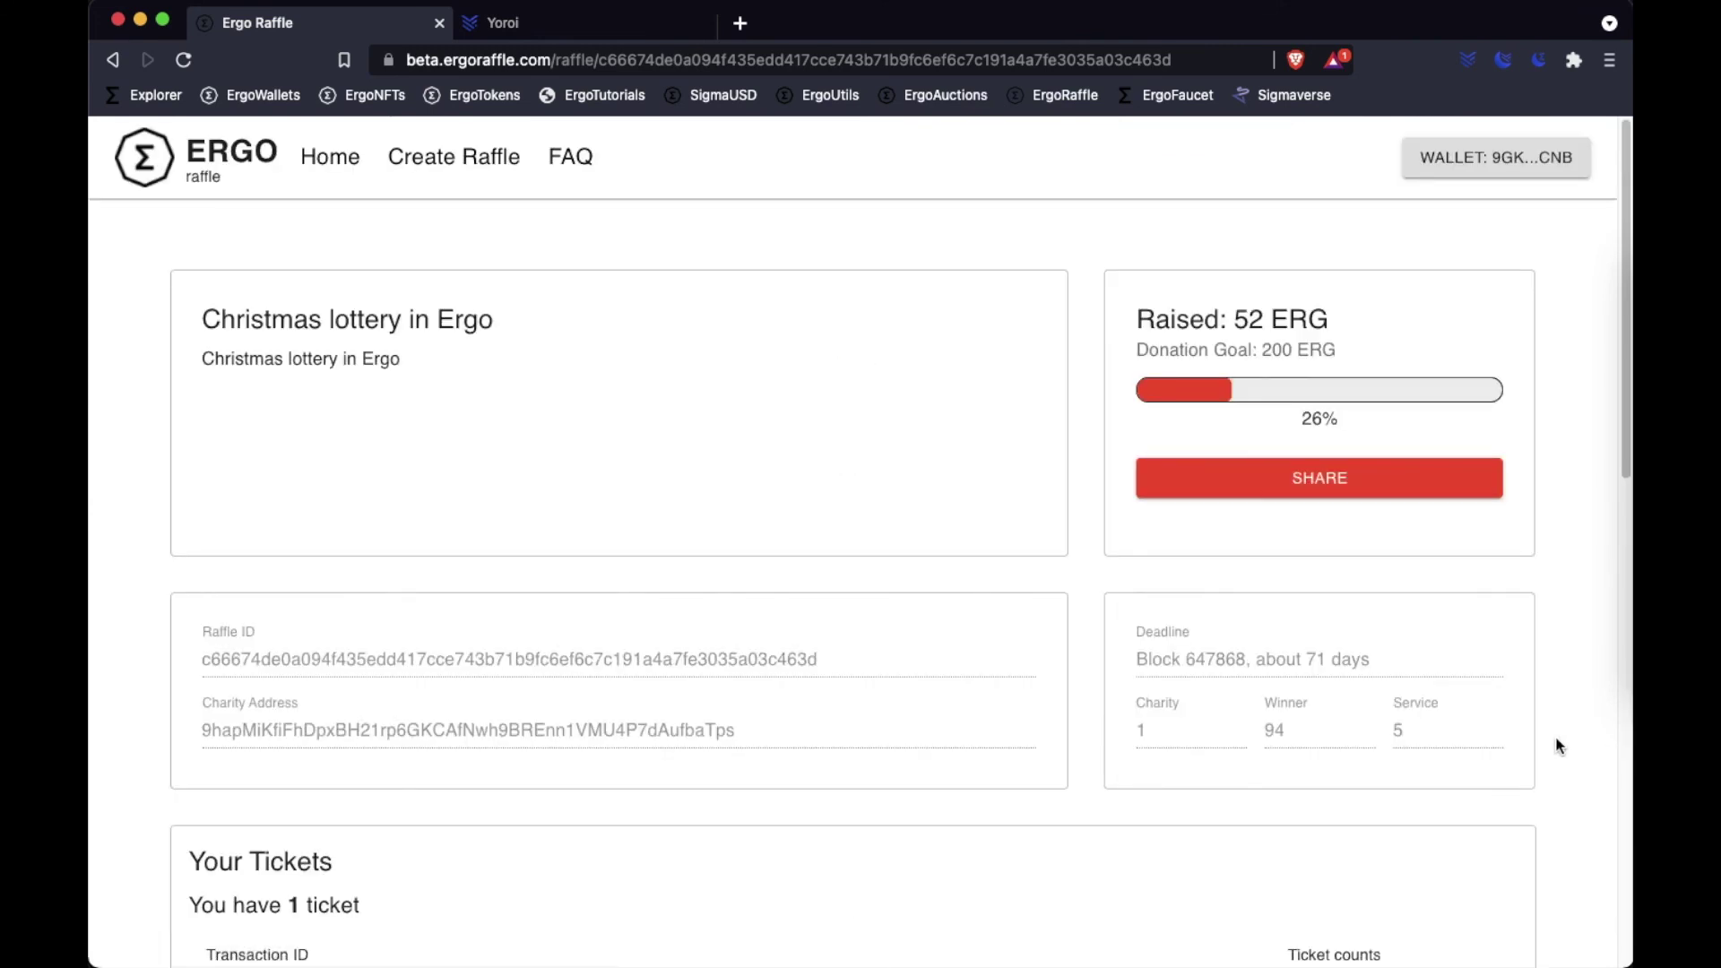
- Check the purchased ticket under Your Tickets and open its transaction in Ergo Explorer
scroll(1556, 746, "down", 5)
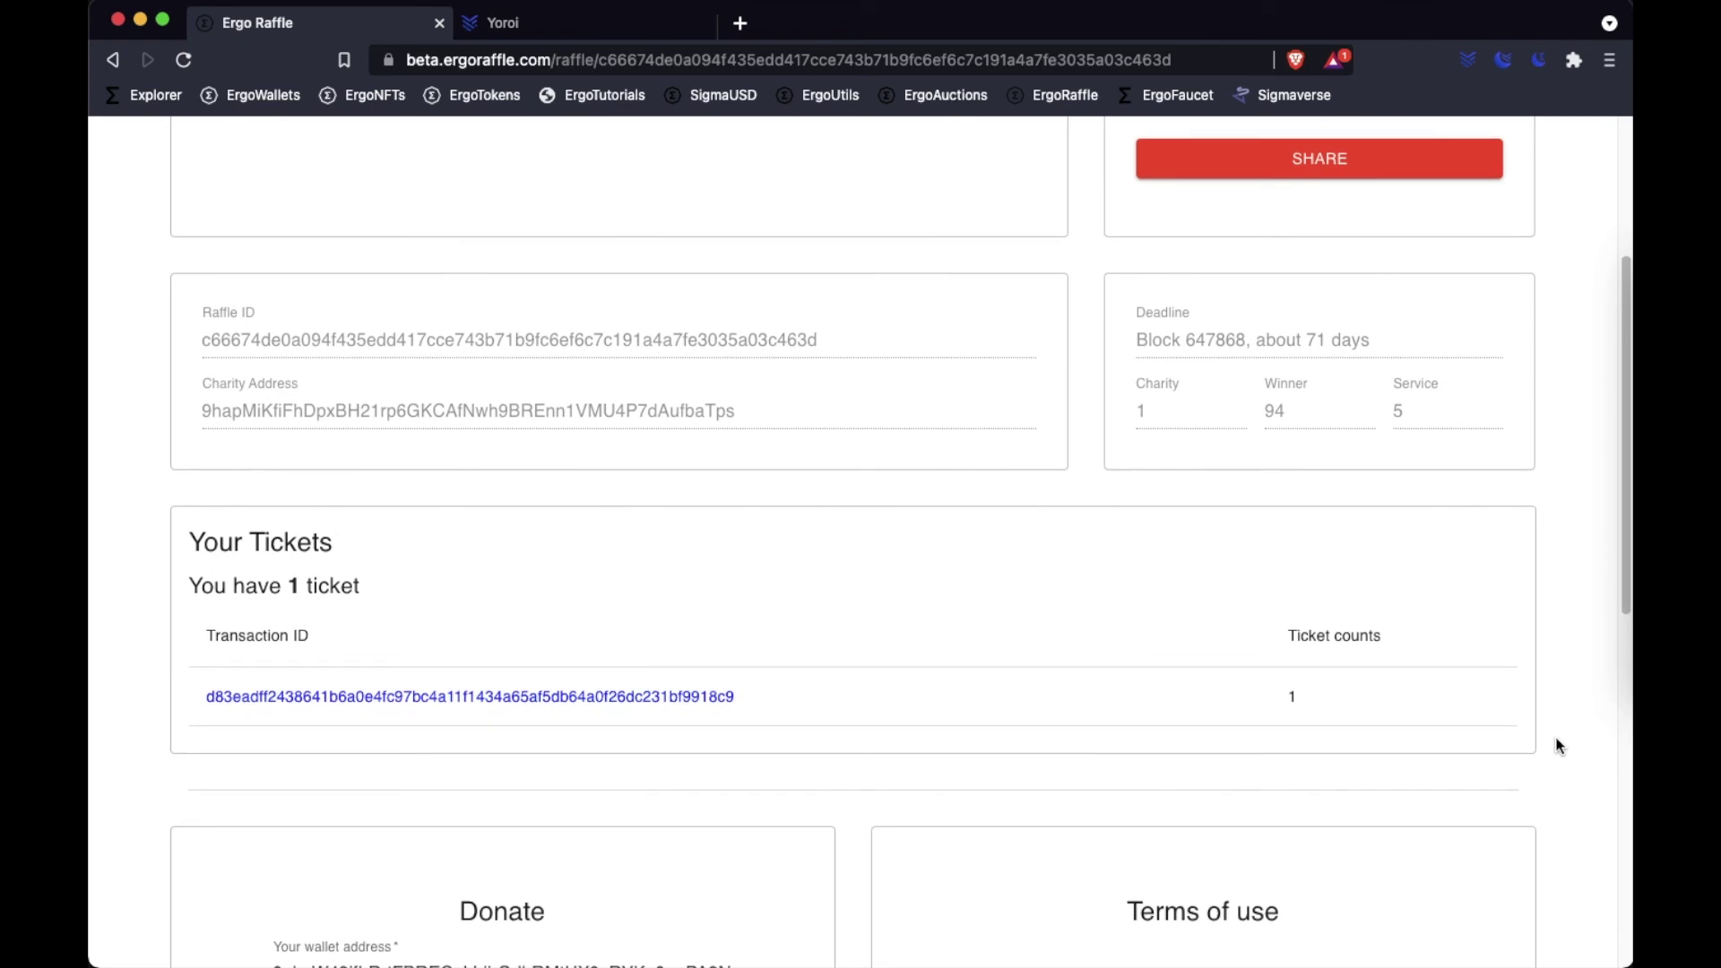
scroll(1556, 745, "down", 1)
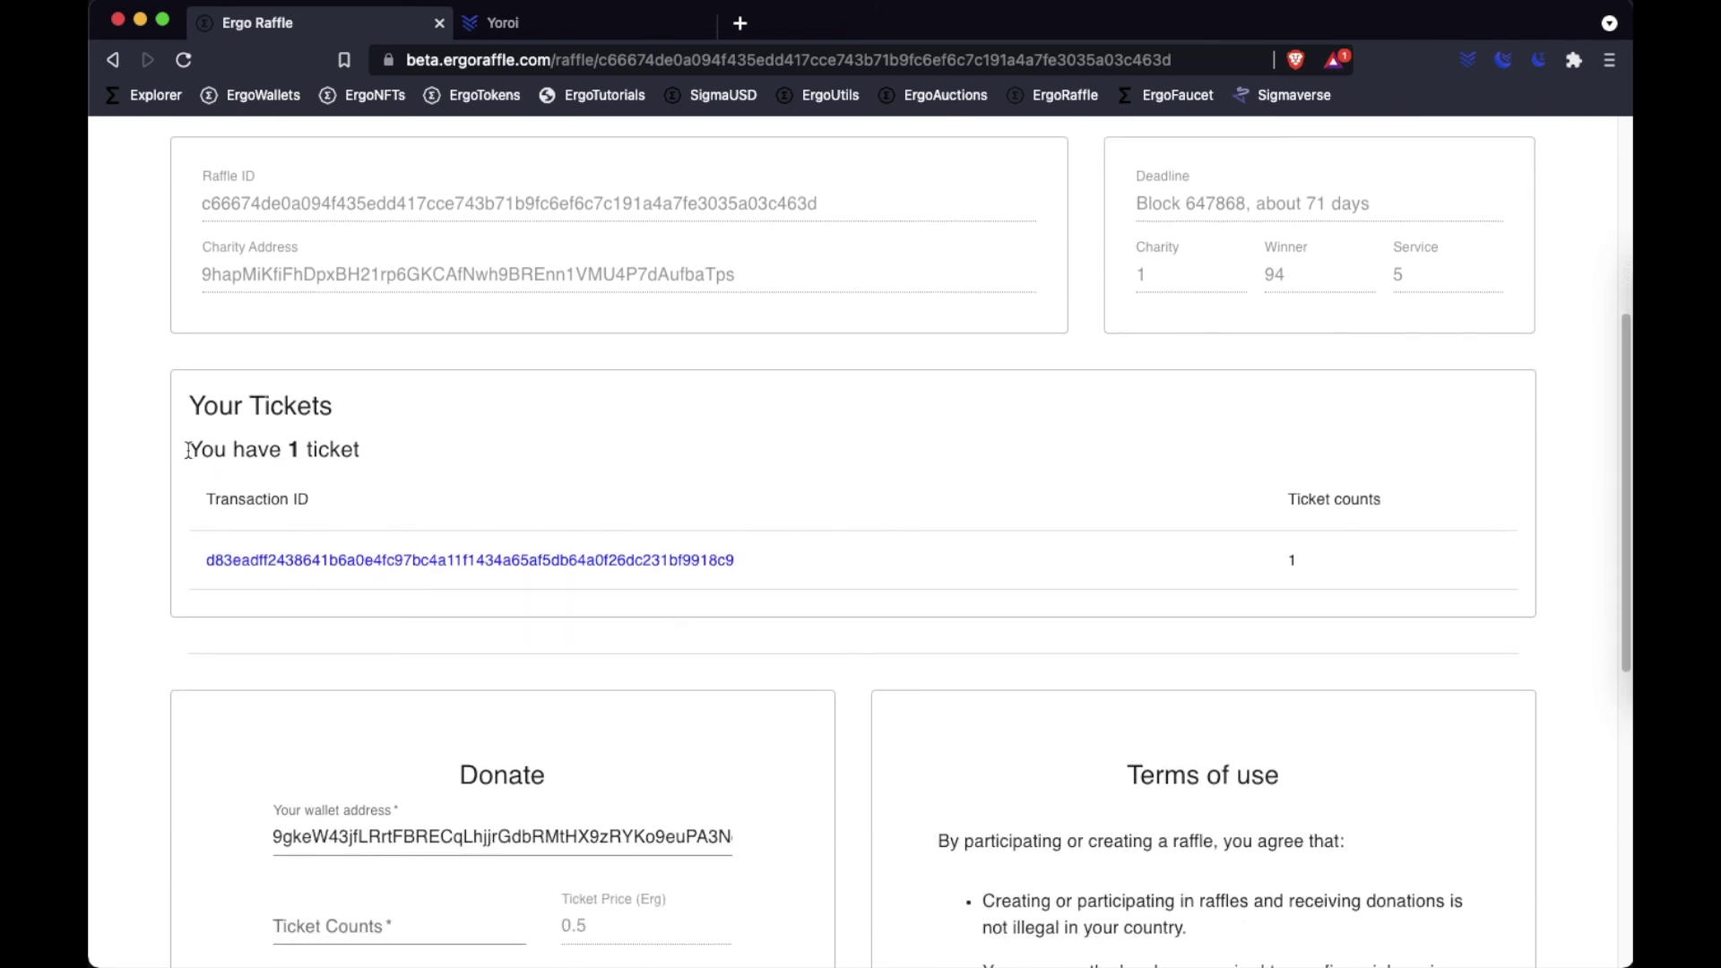
left_click_drag(188, 449, 378, 449)
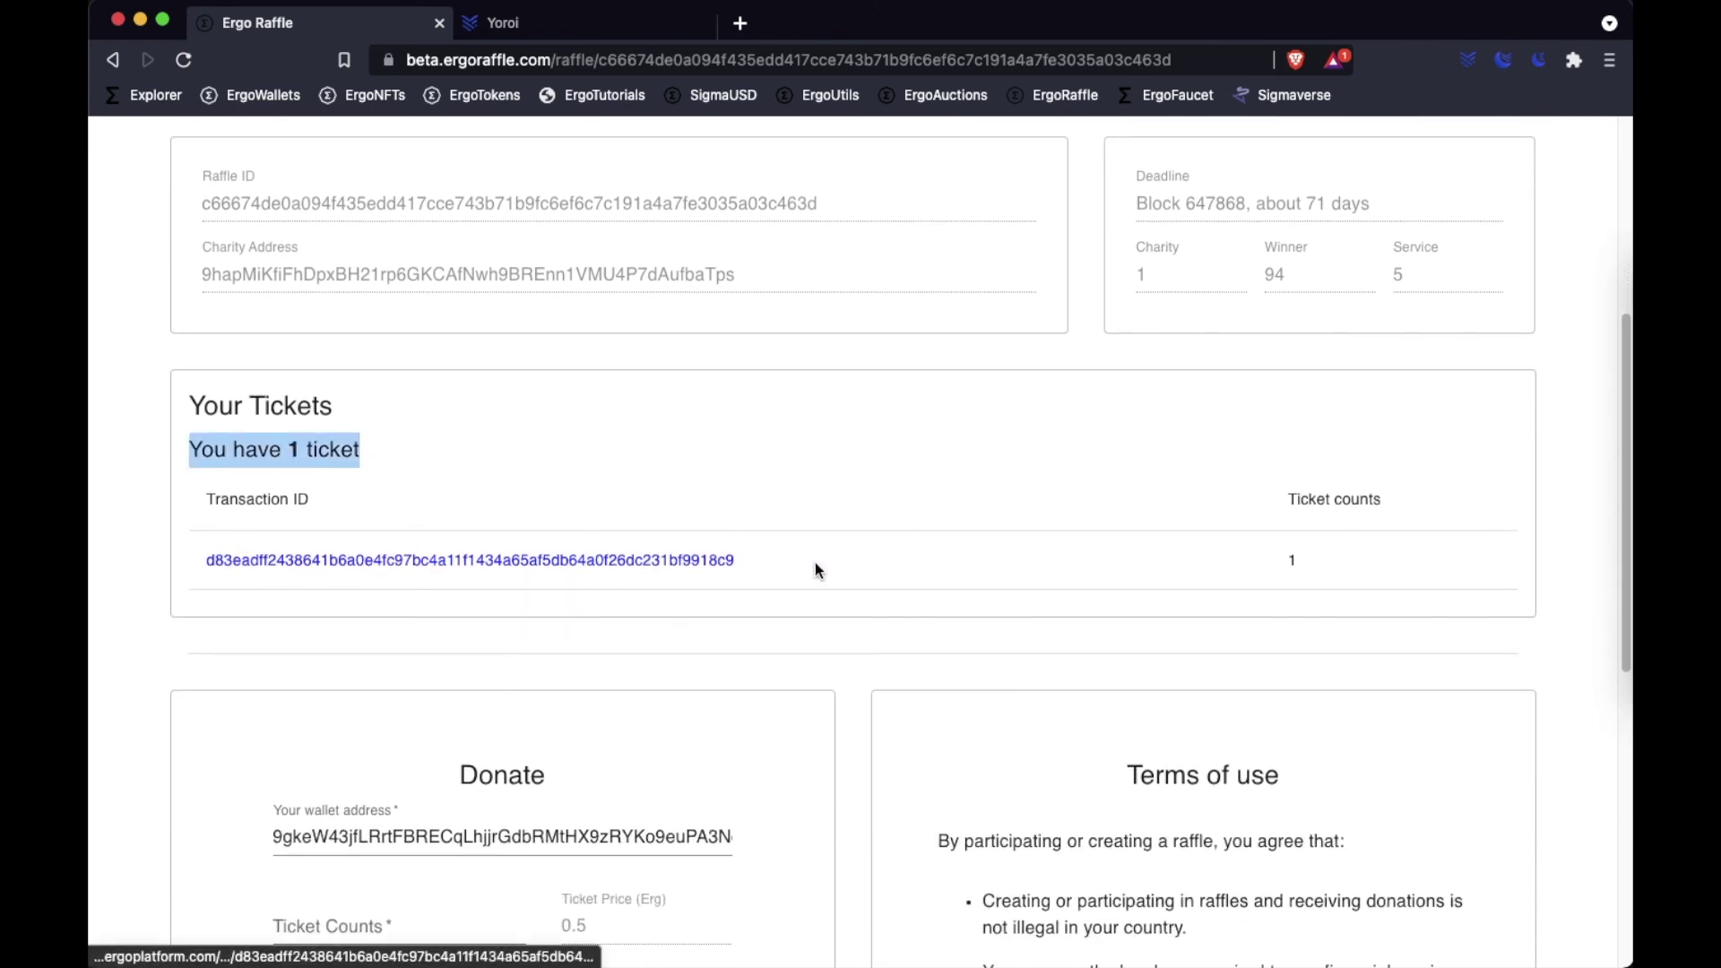
left_click(573, 561)
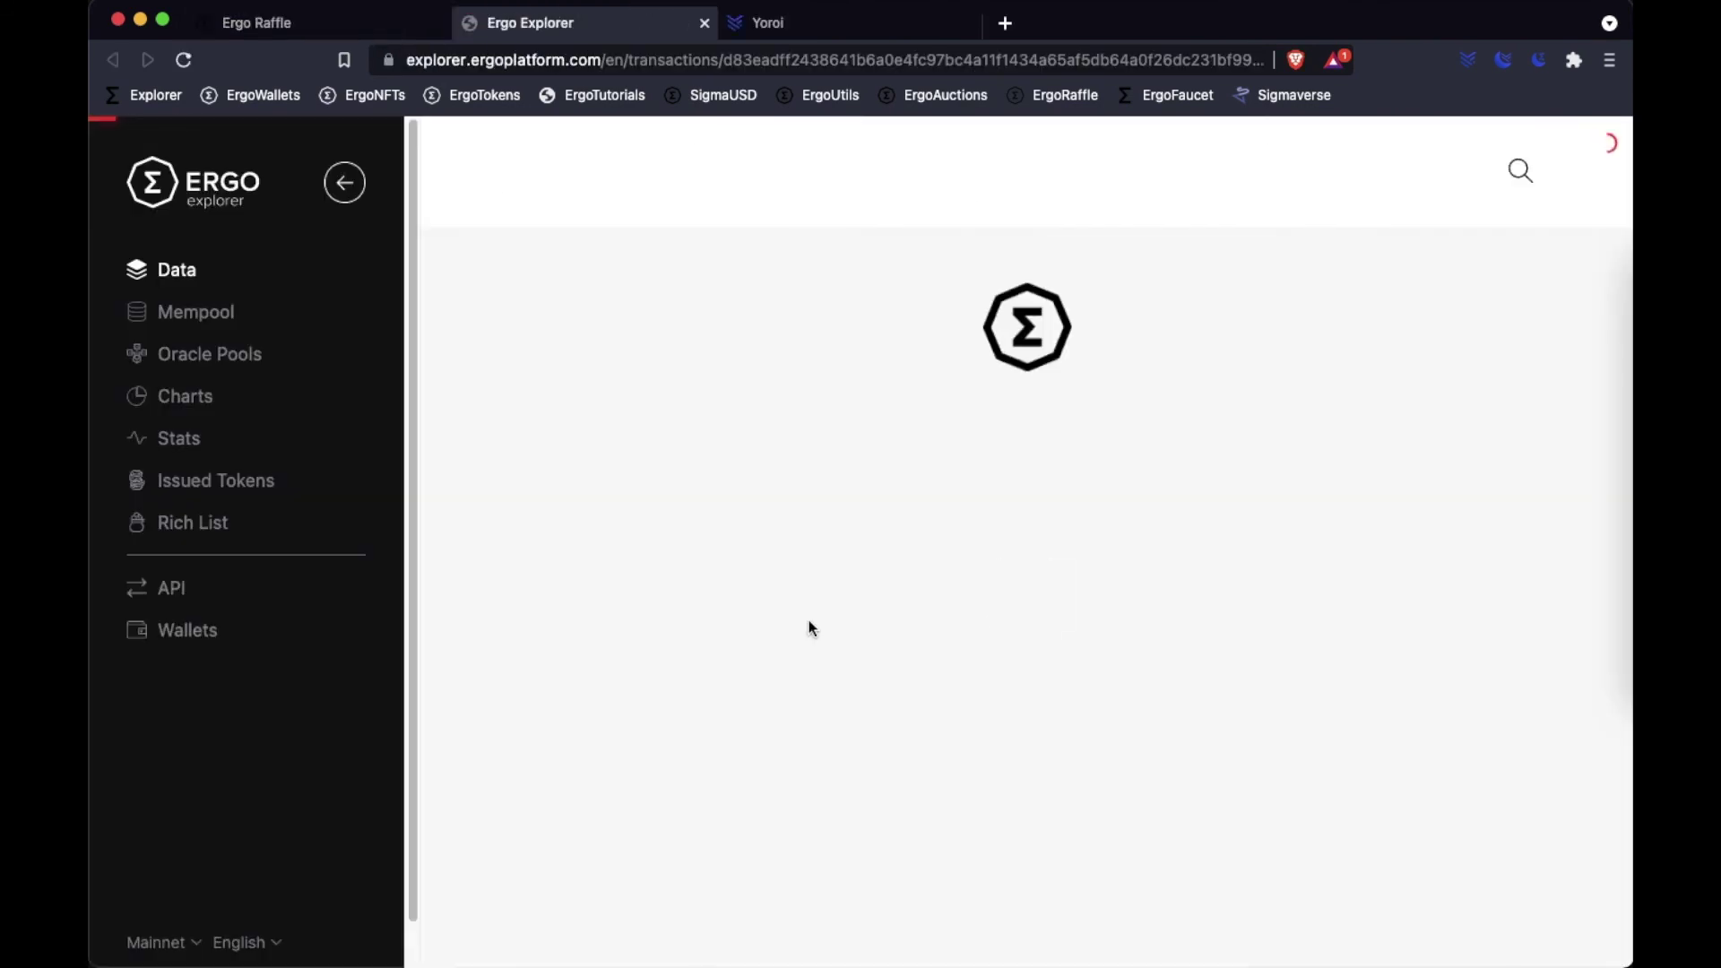
- Return to the "Christmas lottery in Ergo" raffle, look over its page and go back to the home page
left_click(352, 25)
scroll(1579, 621, "down", 3)
scroll(1579, 621, "up", 8)
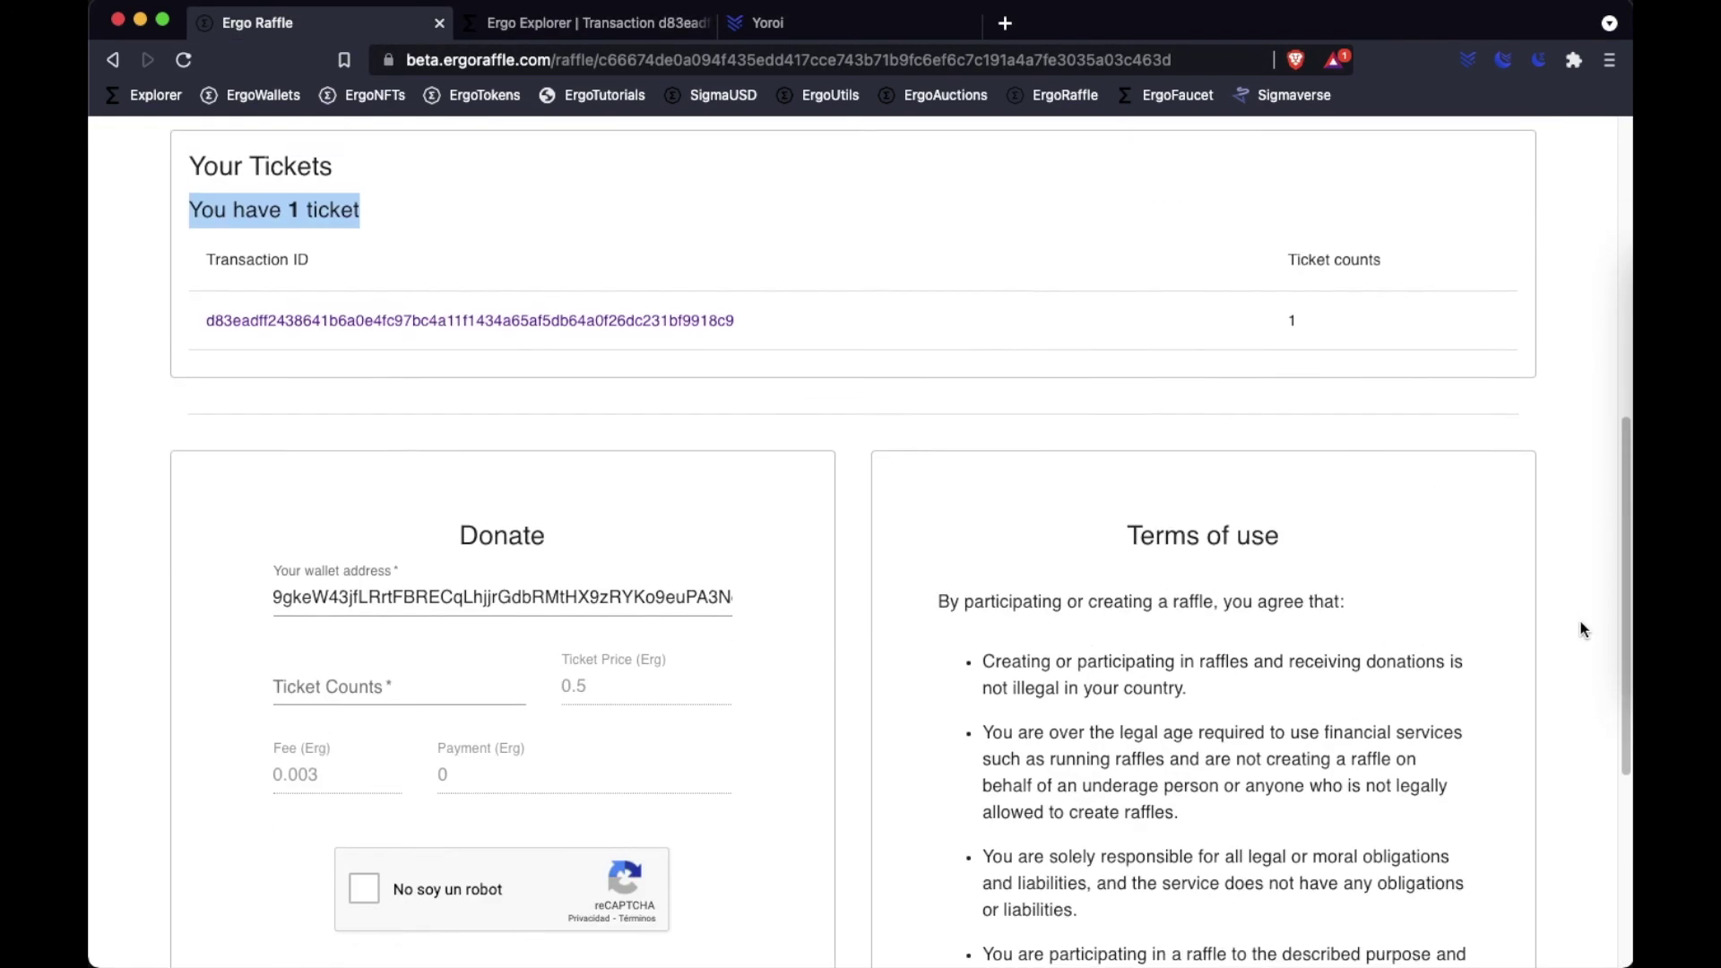
scroll(1581, 628, "up", 3)
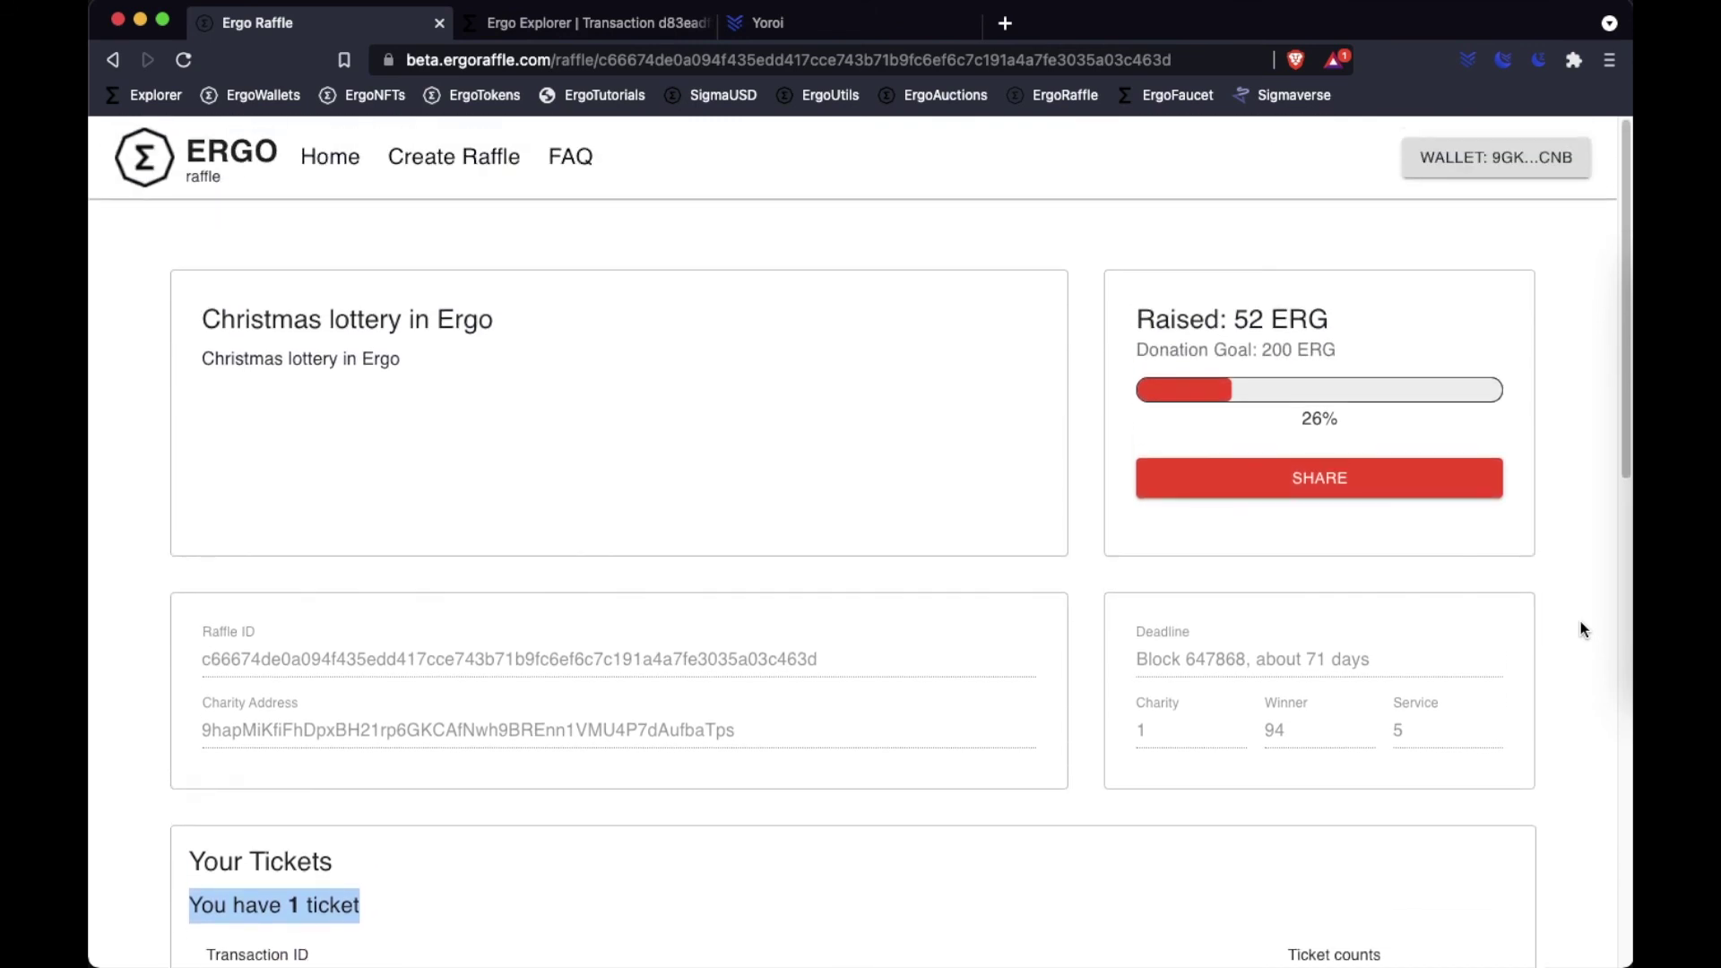
left_click(330, 157)
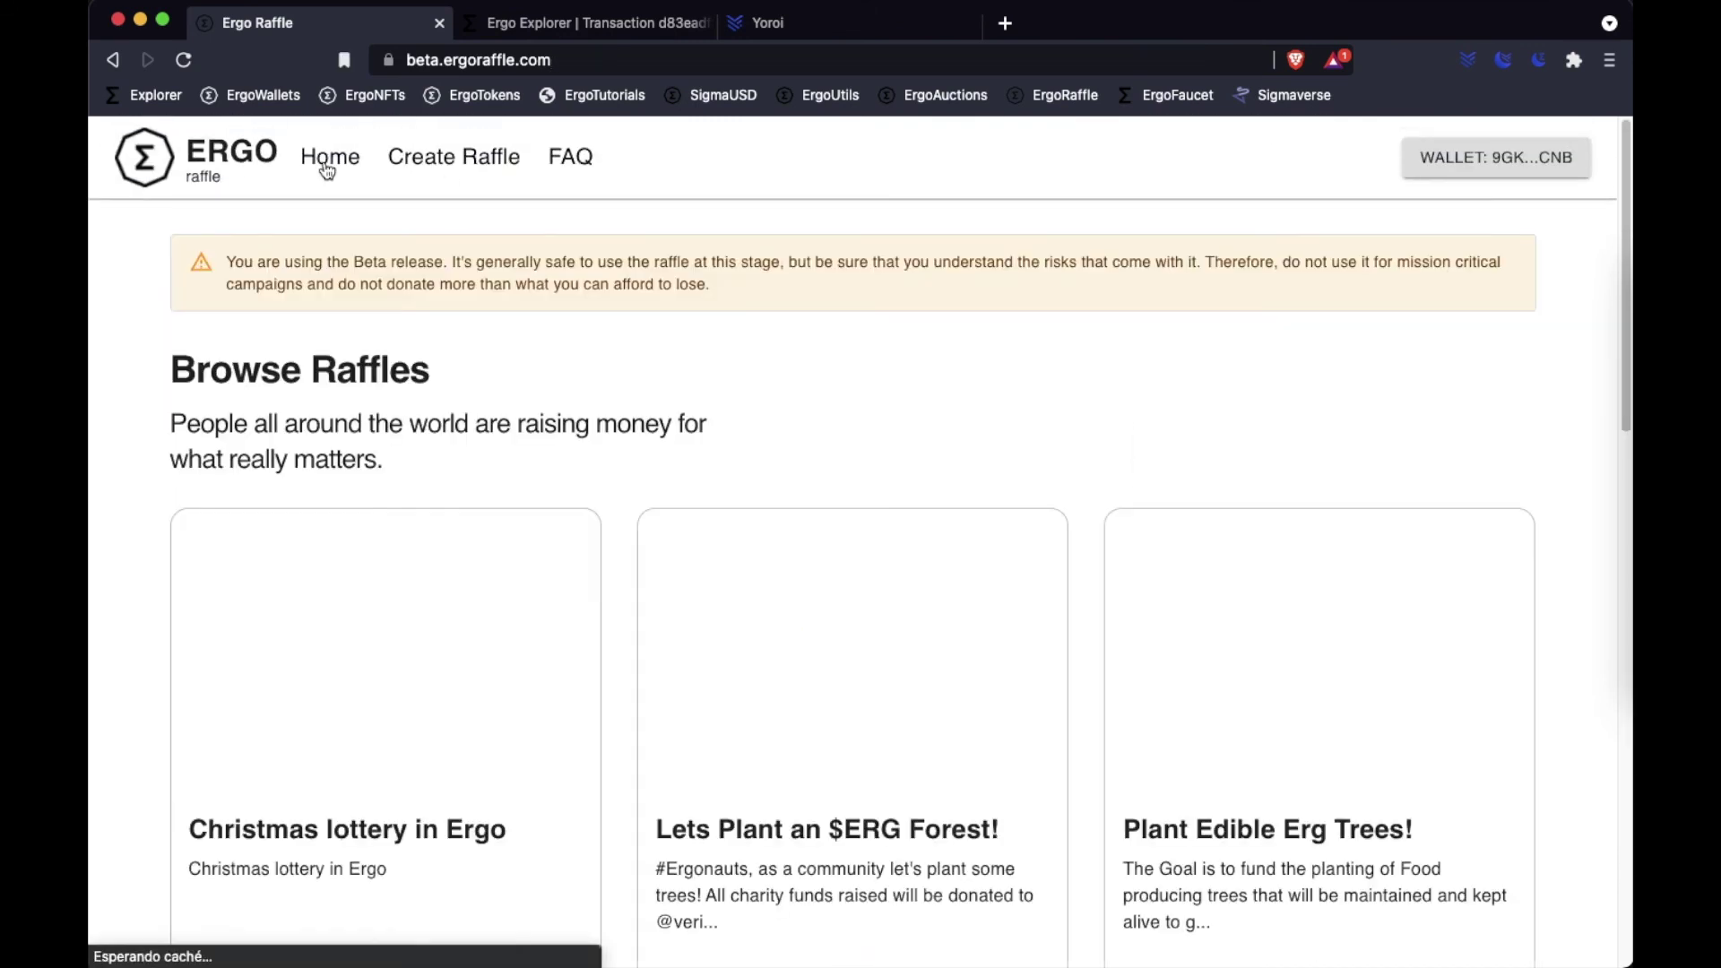